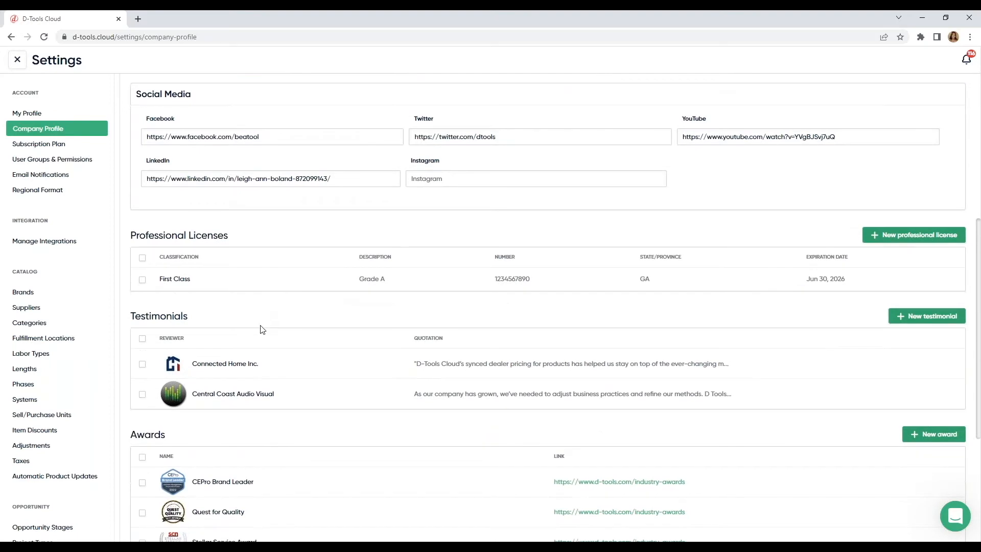
Open the Display Devices category for editing in the catalog category settings, review its default labor, item settings and accessories, and close it
scroll(280, 356, "down", 5)
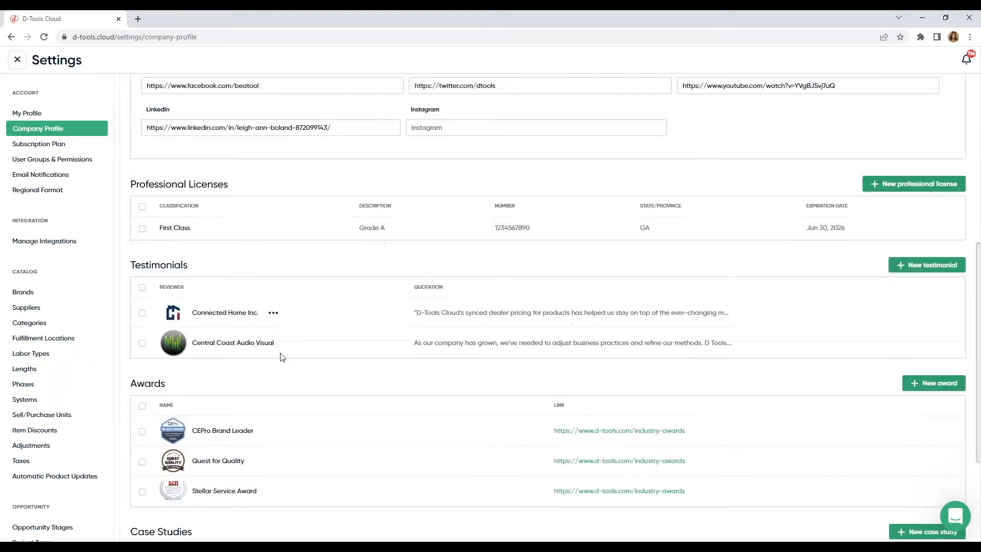
scroll(280, 418, "down", 1)
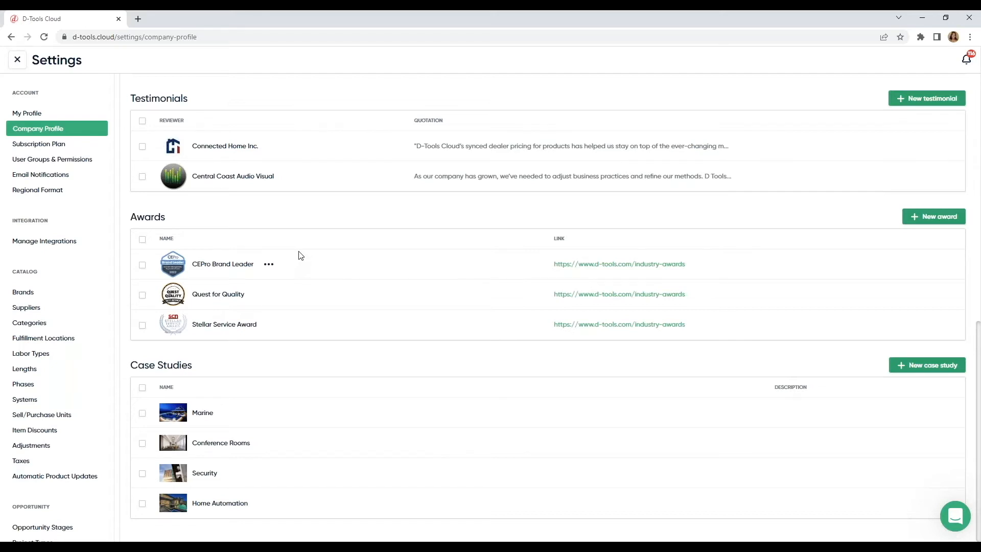
left_click(89, 328)
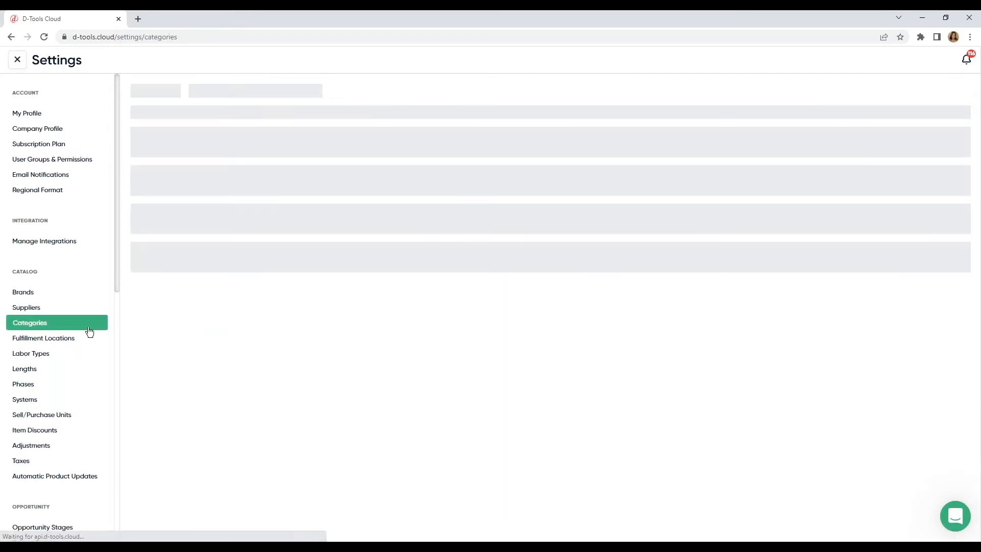
scroll(260, 325, "down", 1)
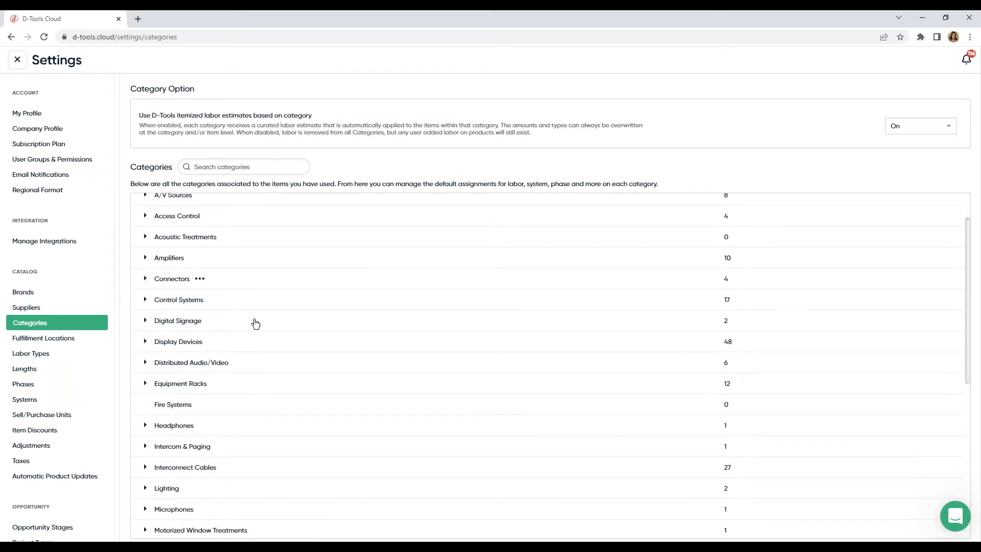
scroll(255, 327, "down", 1)
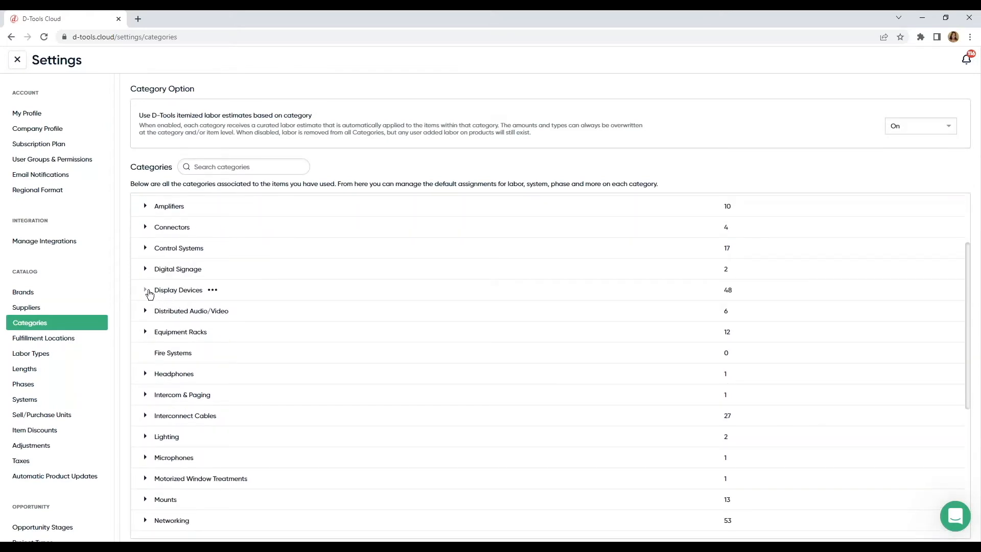
left_click(146, 291)
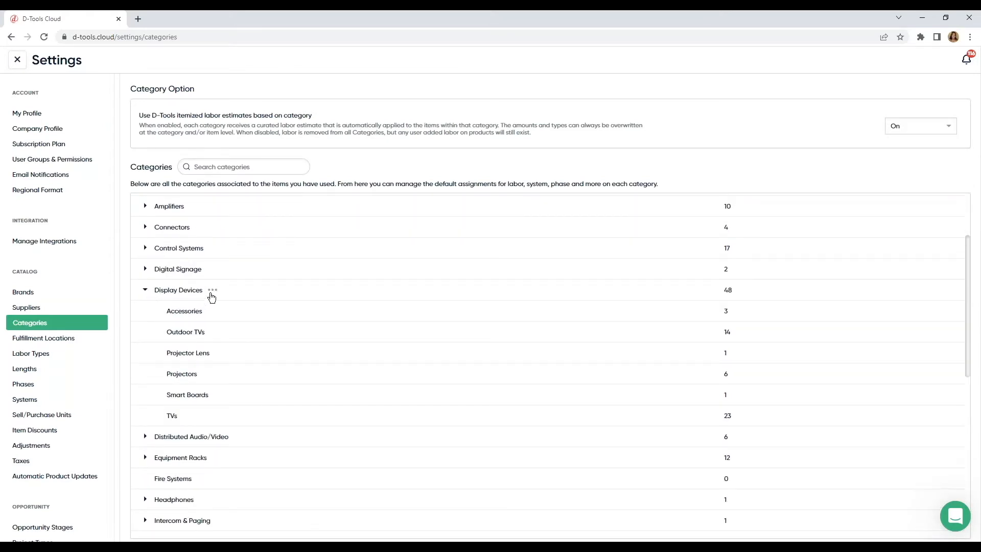
left_click(212, 291)
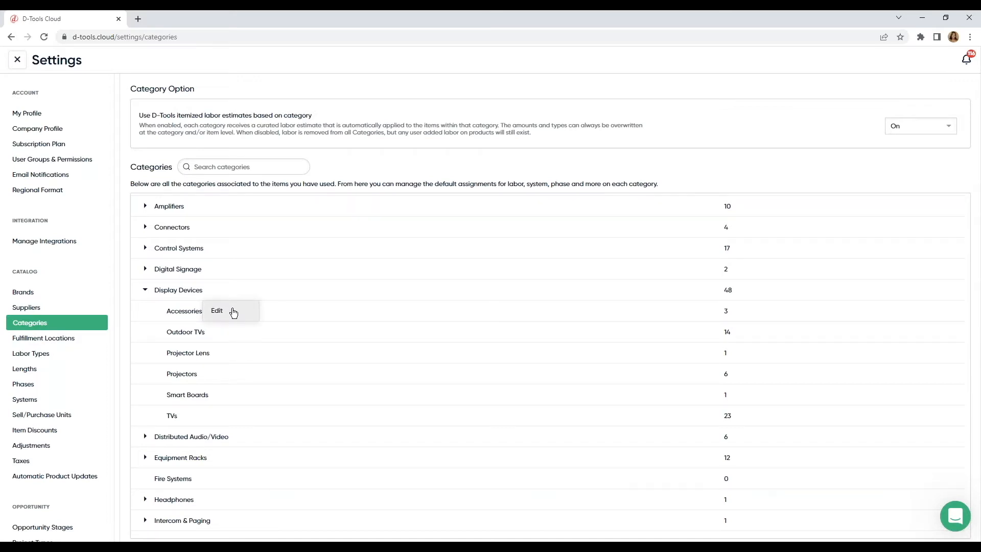
left_click(233, 312)
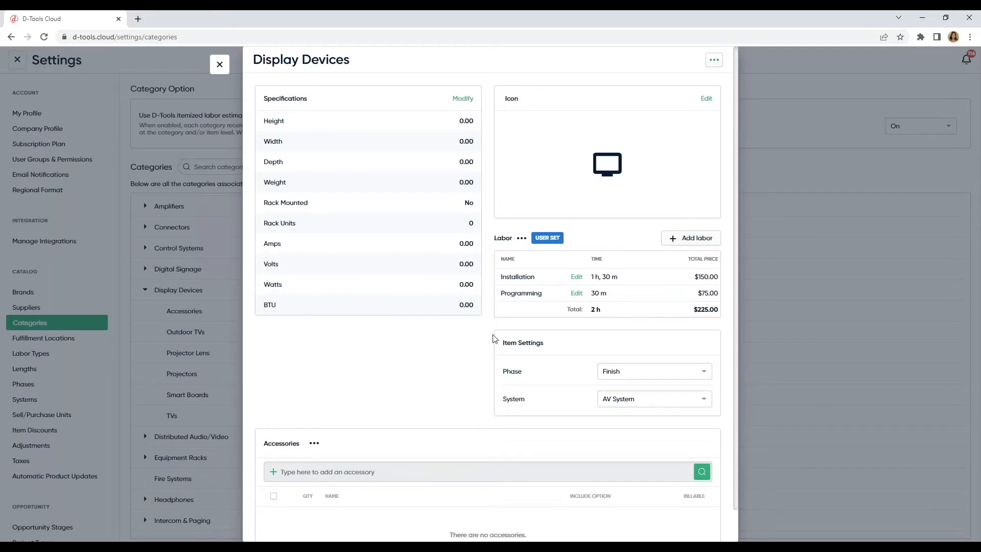
scroll(474, 335, "down", 1)
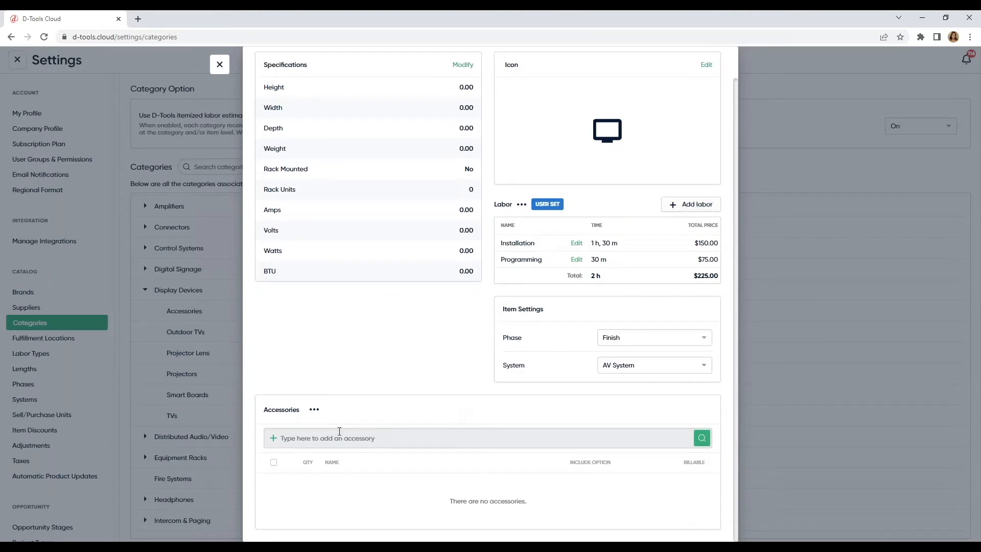
scroll(386, 426, "up", 1)
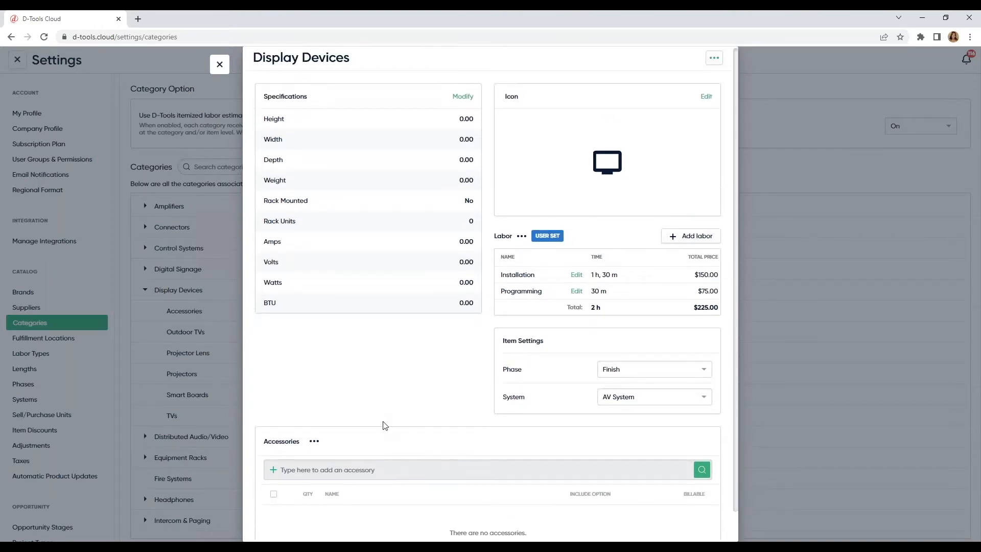
left_click(220, 64)
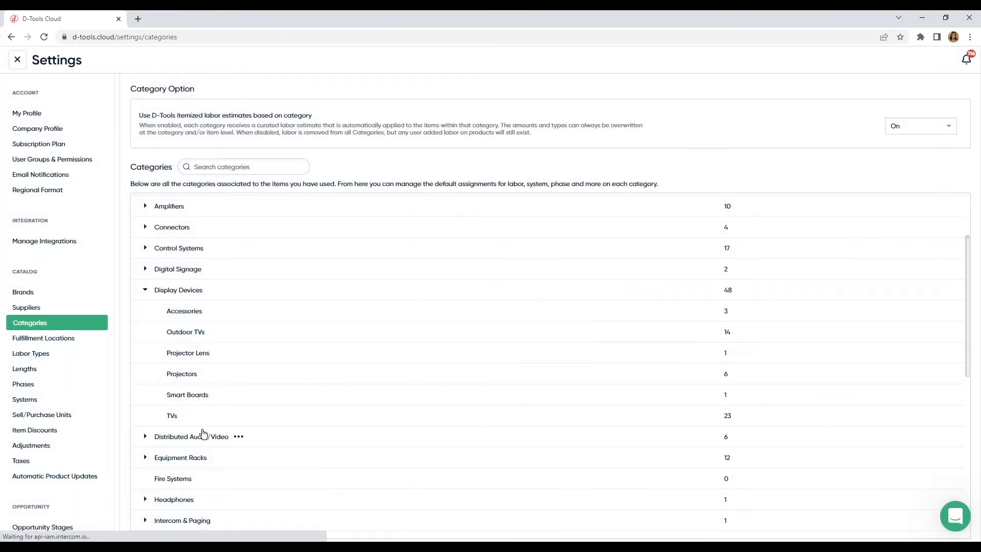
Open the Outdoor TVs subcategory of Display Devices and go to the parent category that governs its accessories rule
left_click(215, 333)
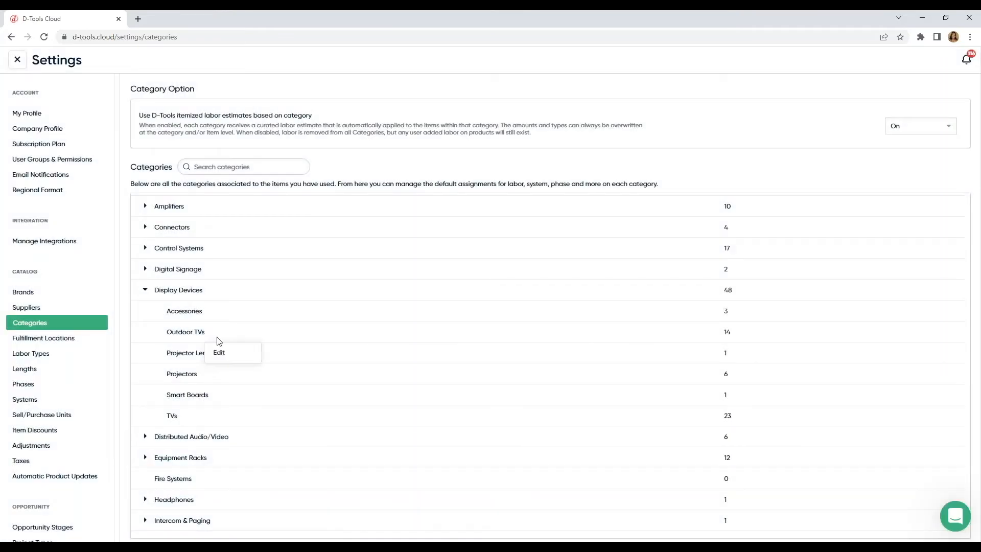
left_click(220, 352)
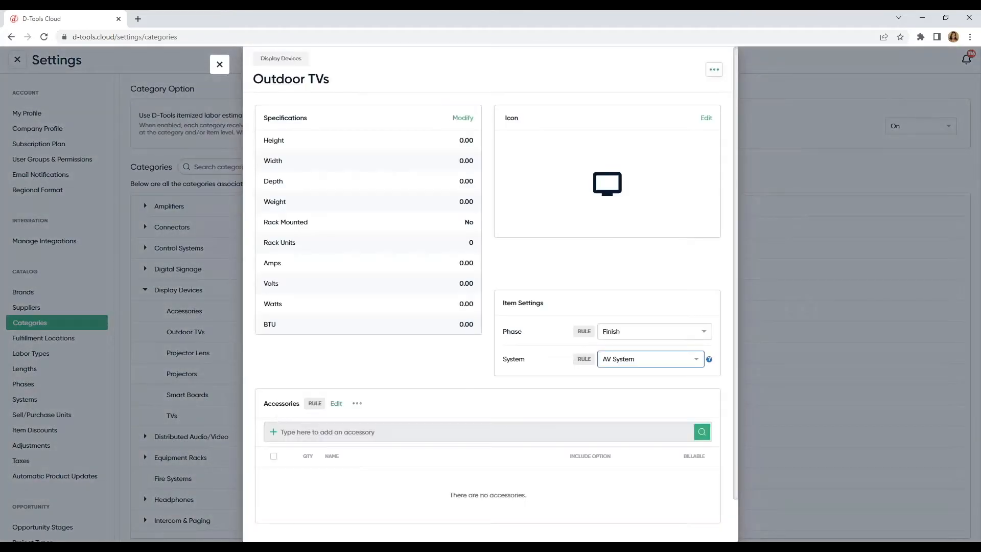
scroll(398, 389, "down", 1)
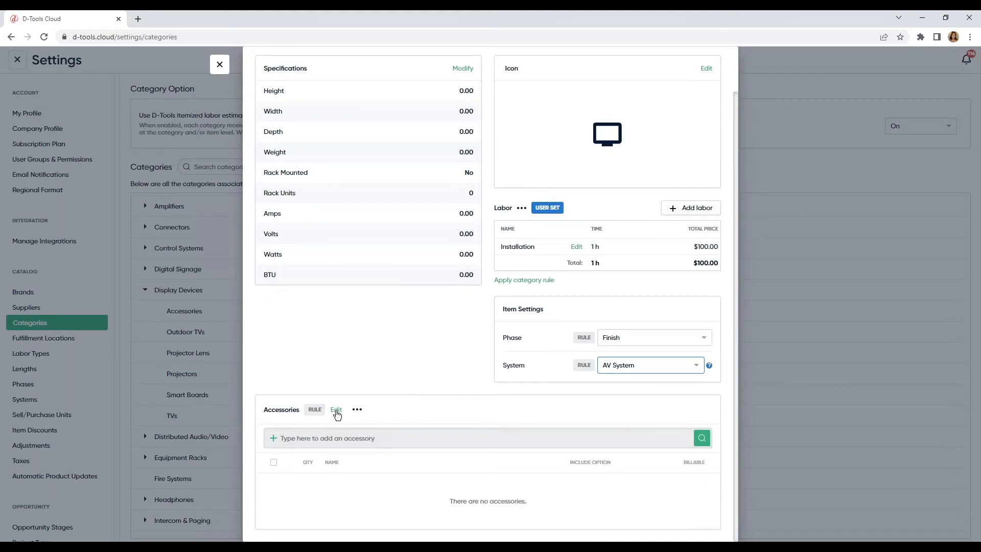
left_click(337, 410)
left_click(543, 477)
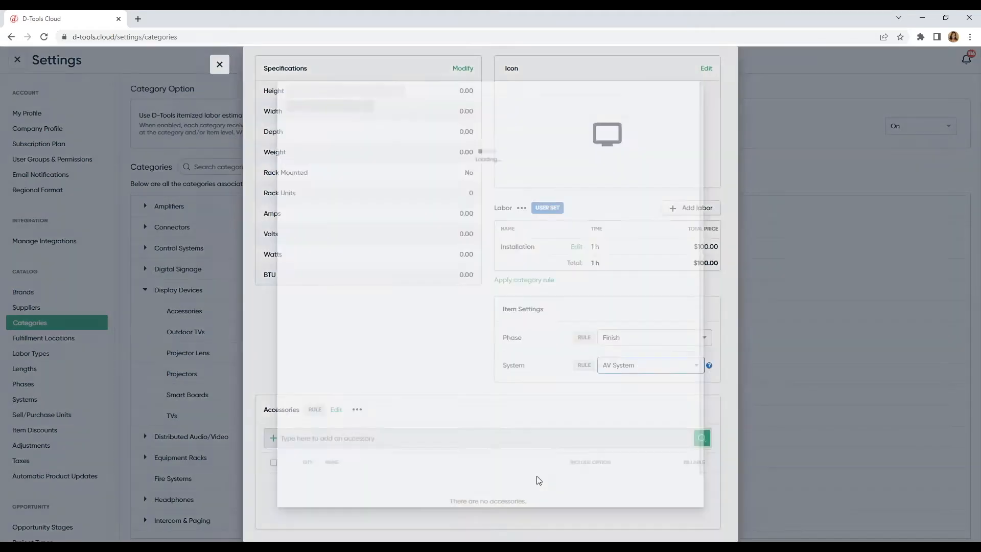
scroll(393, 389, "down", 1)
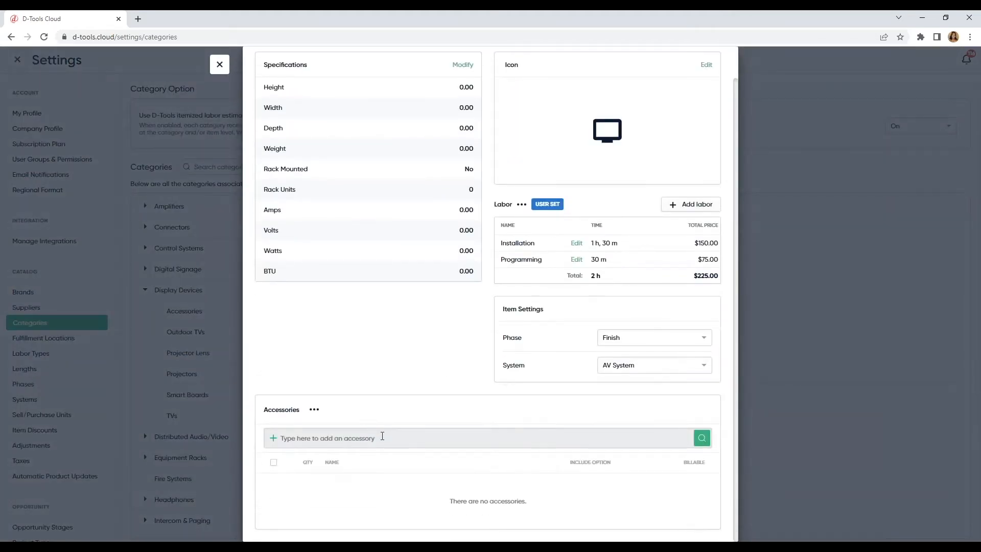
Add one SunBriteTV SB-WM-ART2-L-BL mount as an accessory of the Display Devices category and close the category details
left_click(382, 436)
type("sunbrite mou")
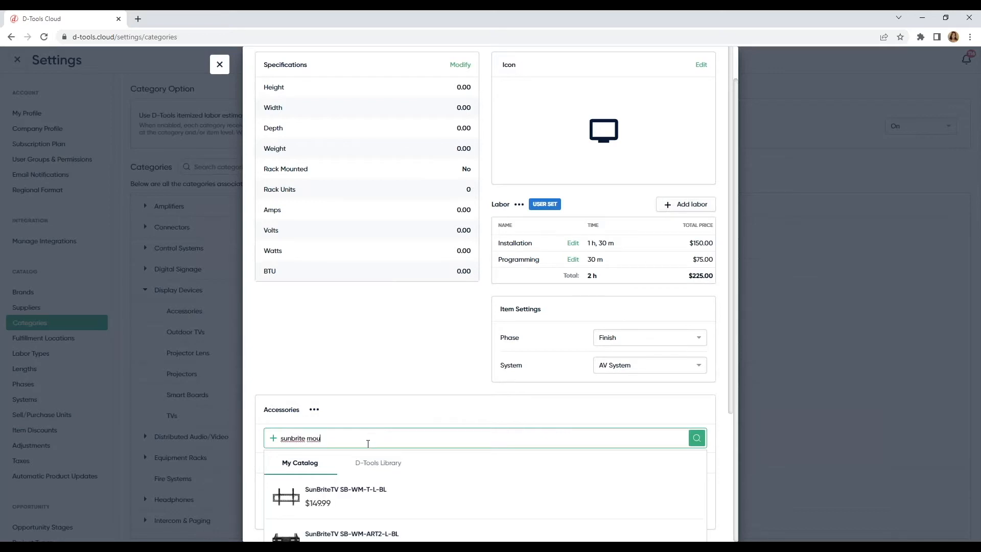
scroll(365, 444, "down", 2)
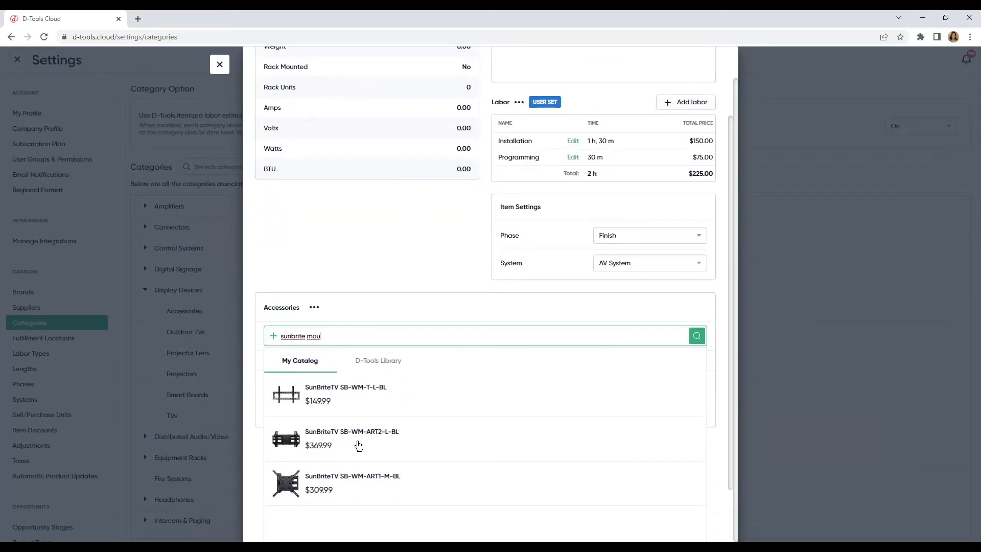
left_click(357, 448)
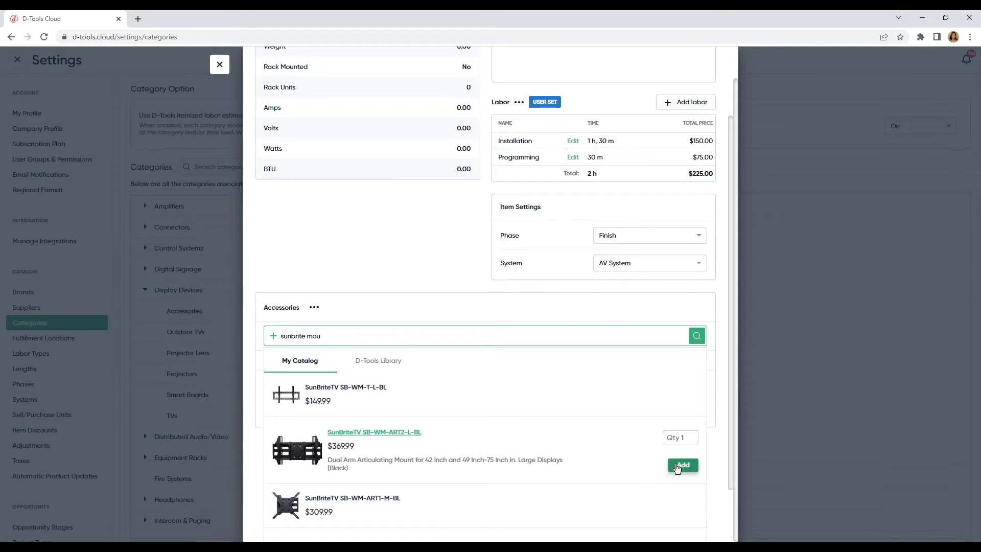
left_click(677, 466)
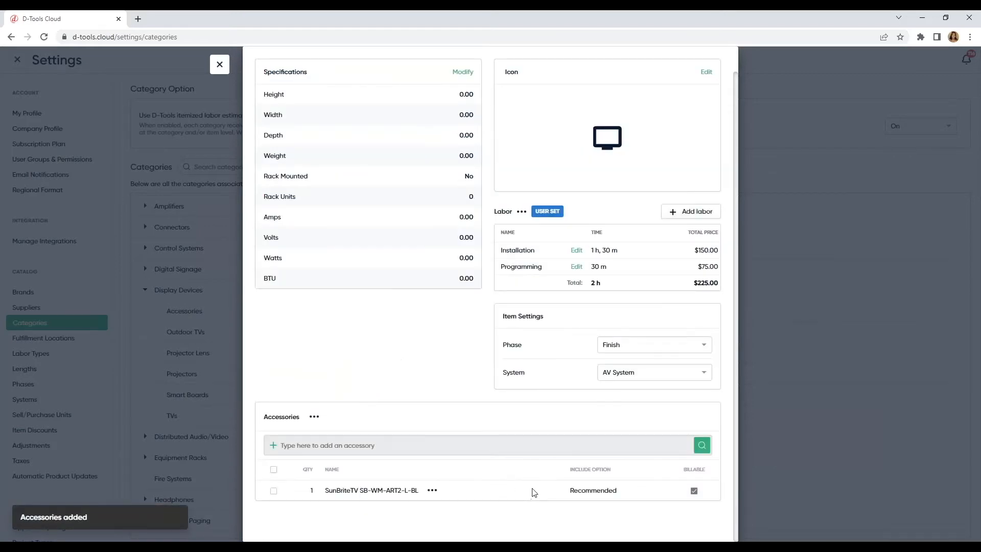
scroll(530, 487, "up", 1)
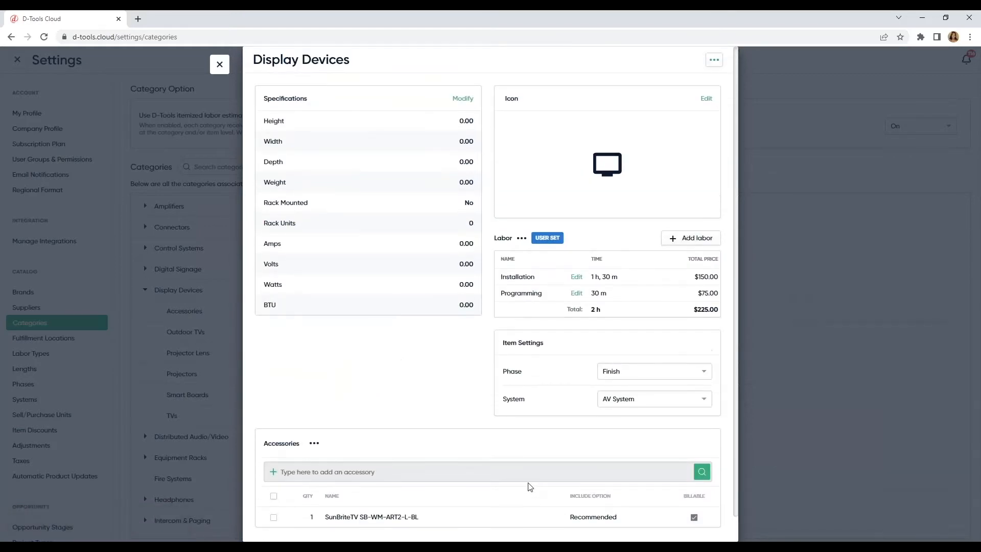
scroll(526, 485, "down", 1)
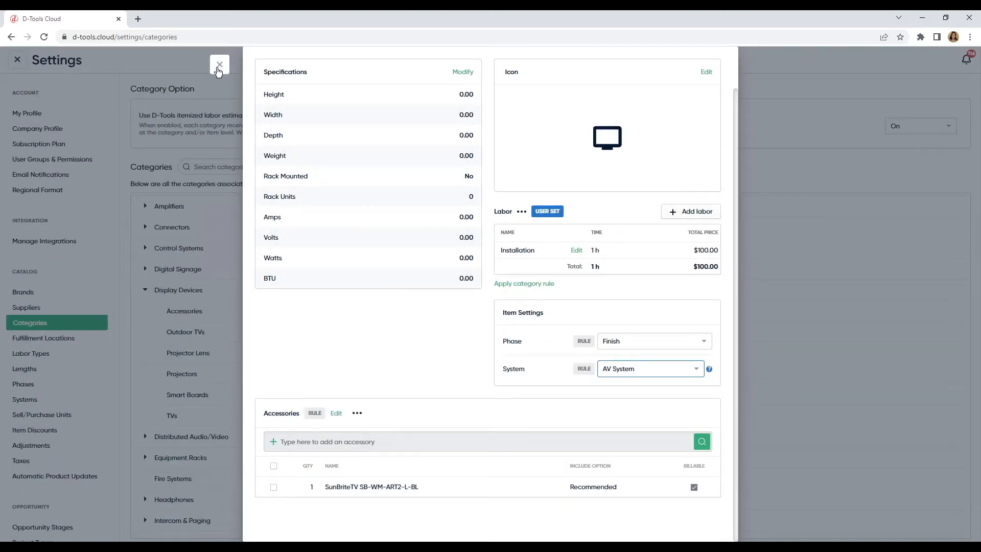
left_click(220, 68)
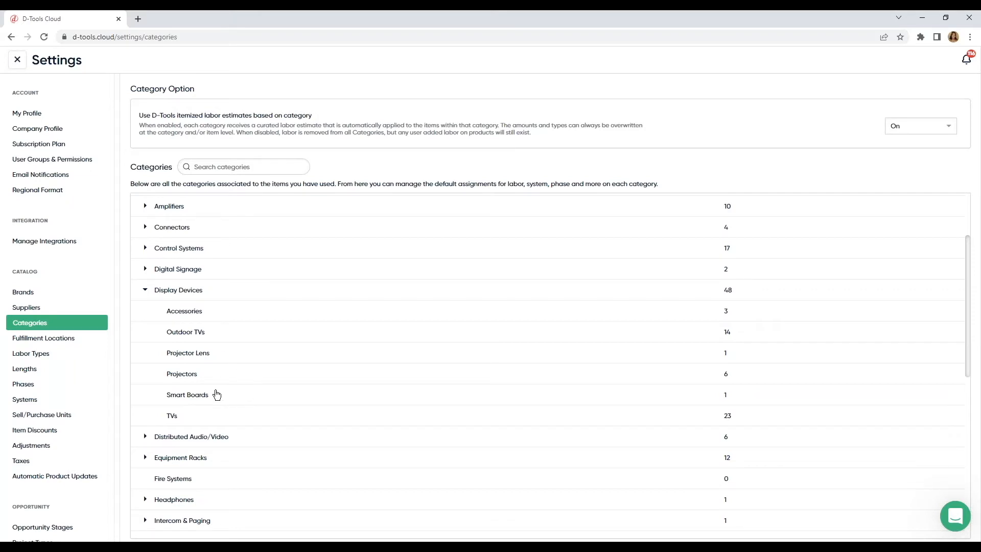
View the Taxes settings, and leave Settings to open the LB's Cabin UPG opportunity in the Proposal Shared stage
left_click(71, 462)
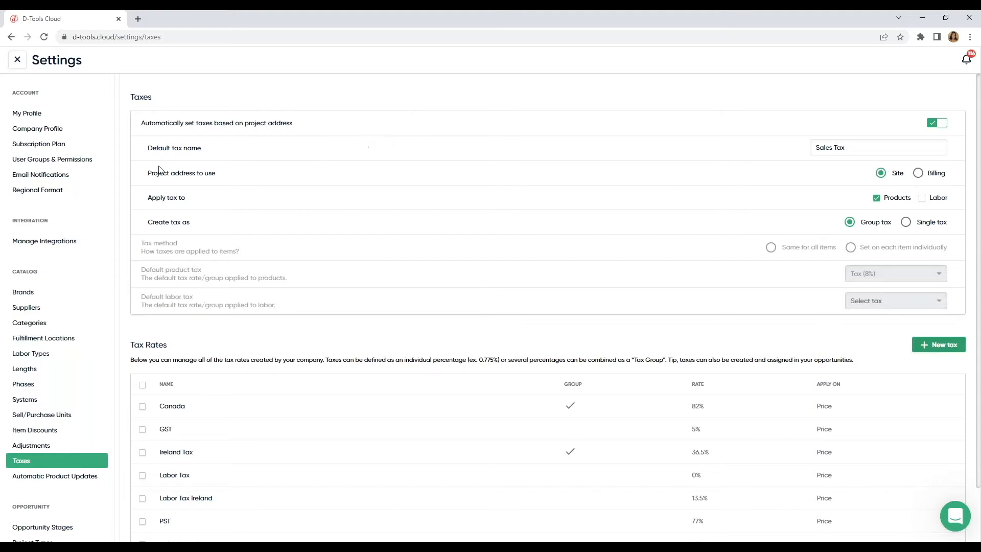
left_click(18, 63)
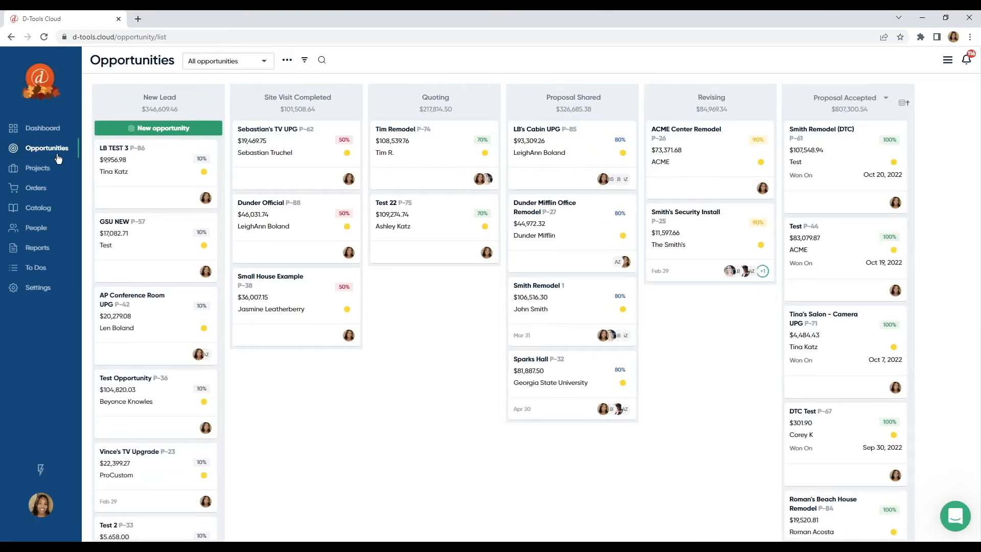
left_click(532, 145)
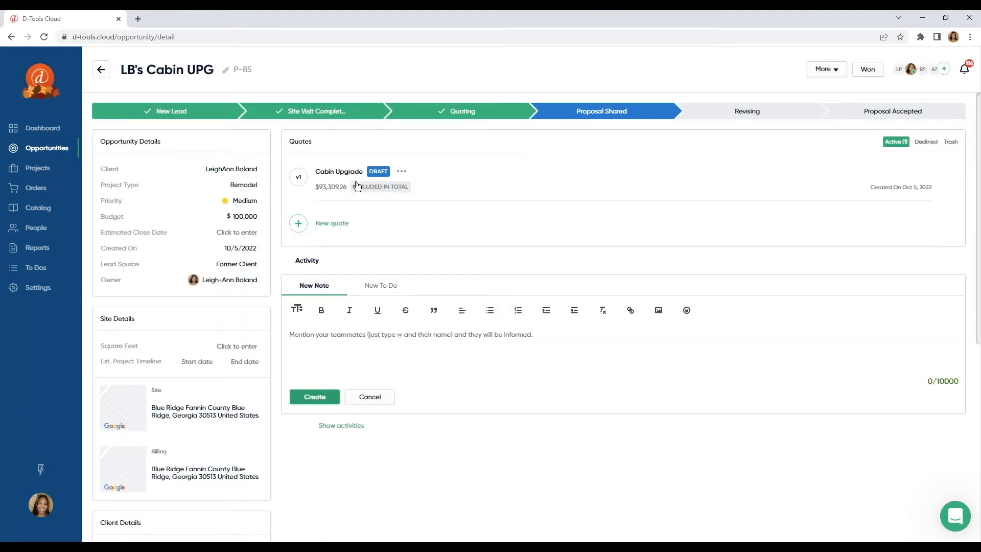
Look at the options for copying the Cabin Upgrade quote to another opportunity, and cancel without copying
left_click(402, 173)
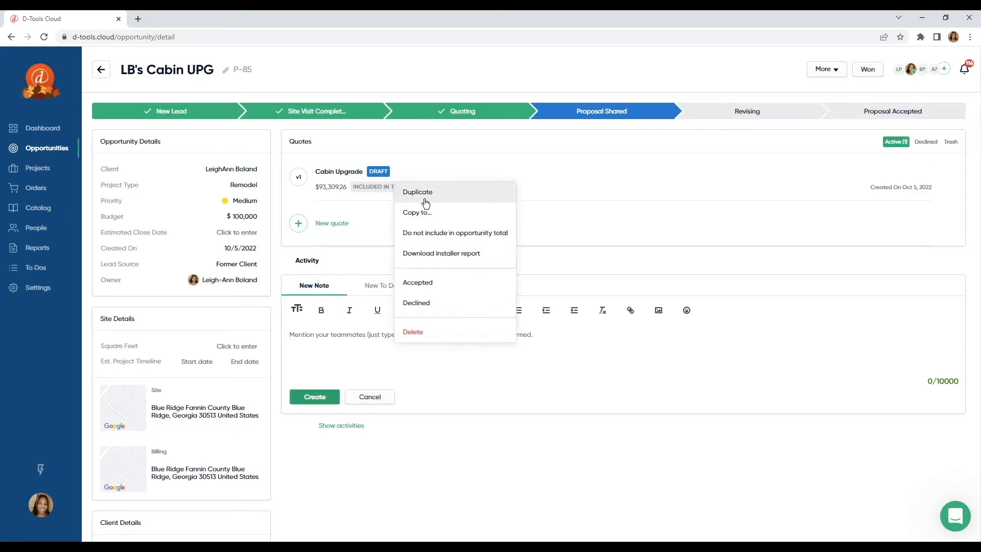
left_click(429, 214)
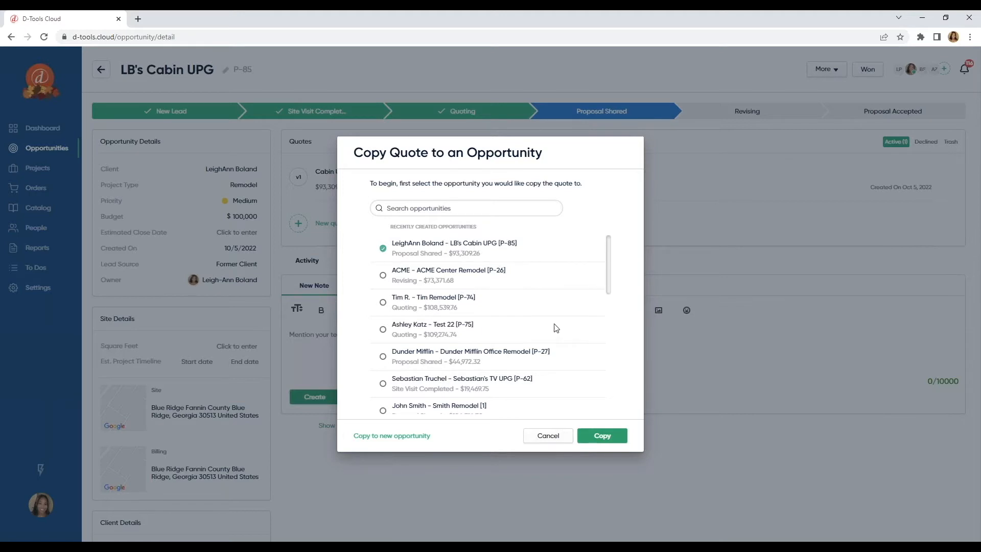
left_click(548, 435)
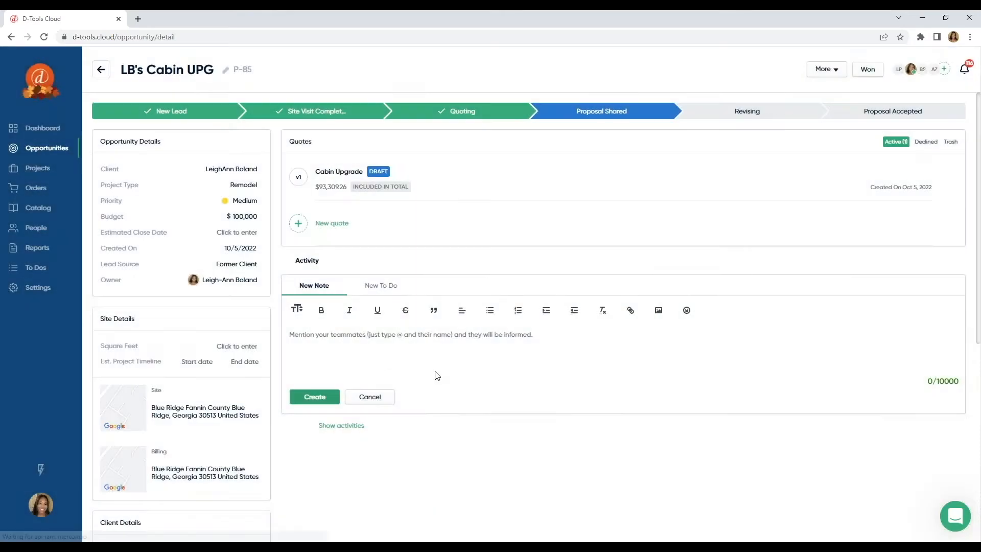
Open the Cabin Upgrade quote and show its design item list
left_click(336, 178)
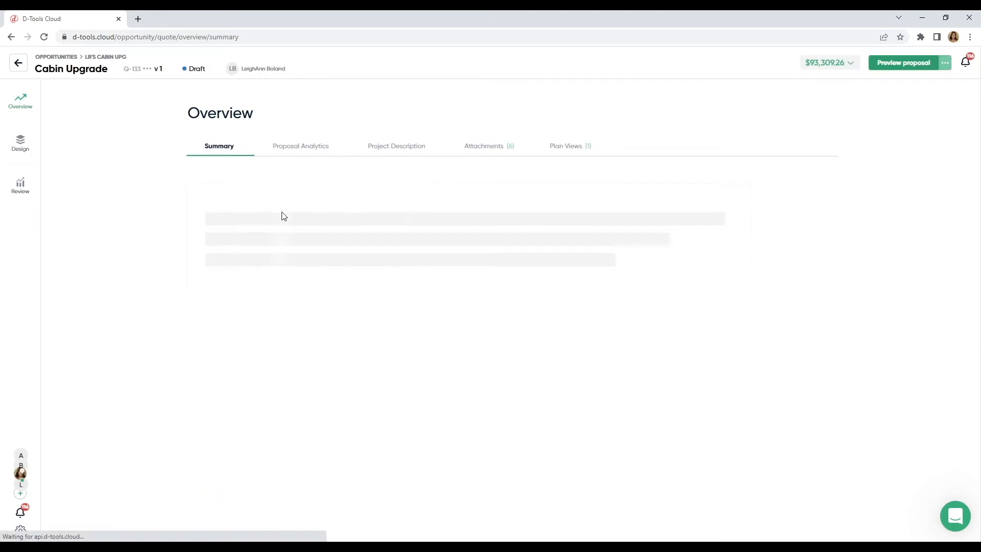
left_click(34, 148)
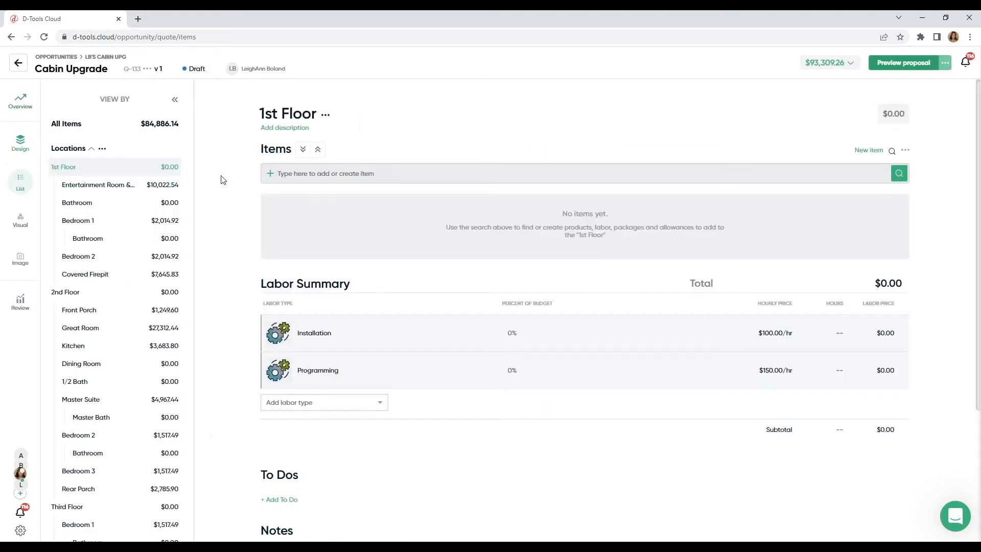
Examine the quote's options, including Client mode, and the catalog item search for the 1st Floor
left_click(147, 68)
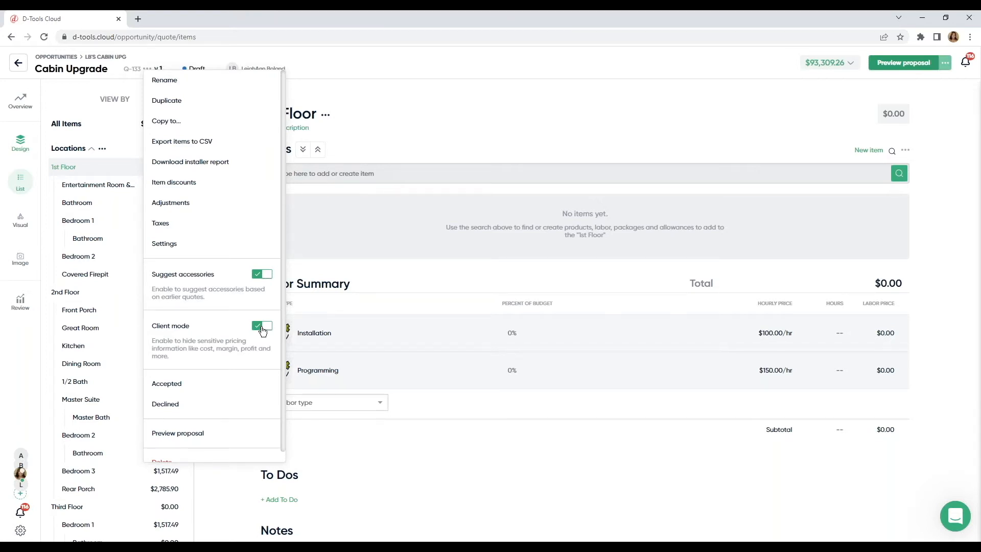
left_click(369, 174)
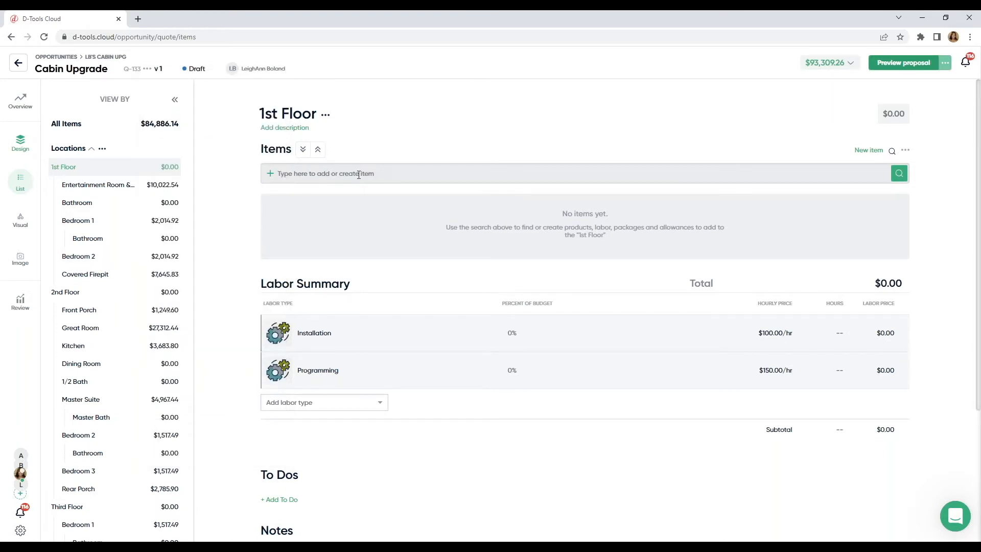
left_click(359, 173)
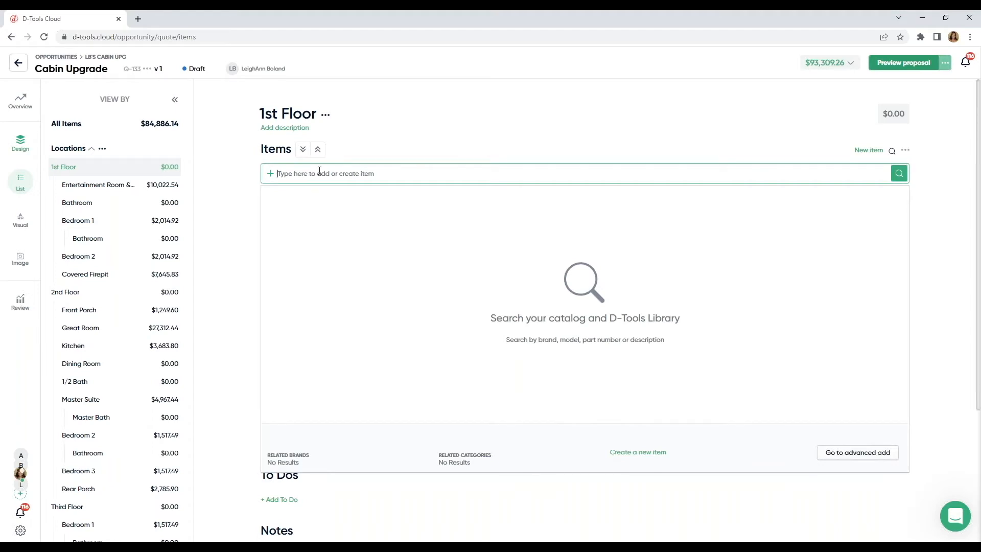
left_click(240, 175)
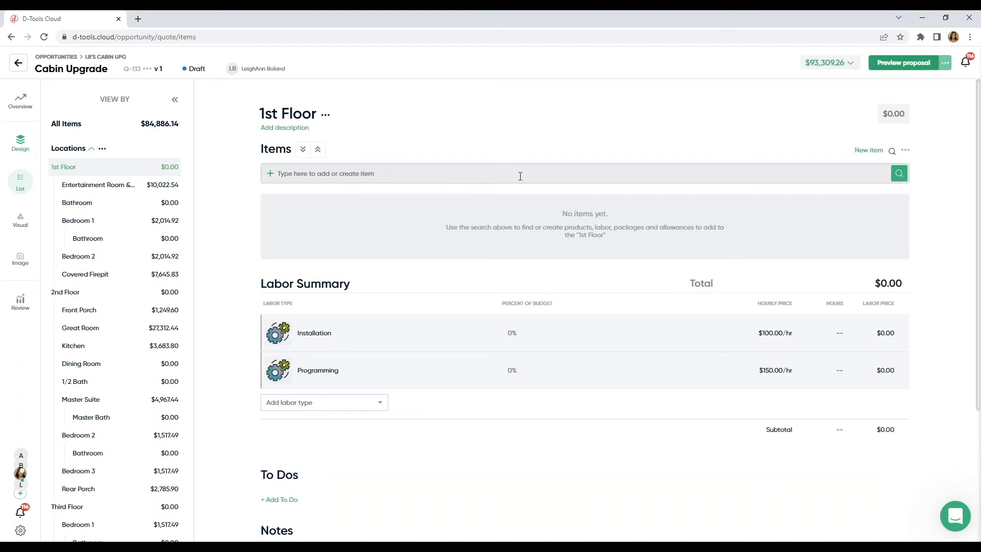
Look at the new item types without creating one, and add the catalog's Camera item to the 1st Floor
left_click(870, 150)
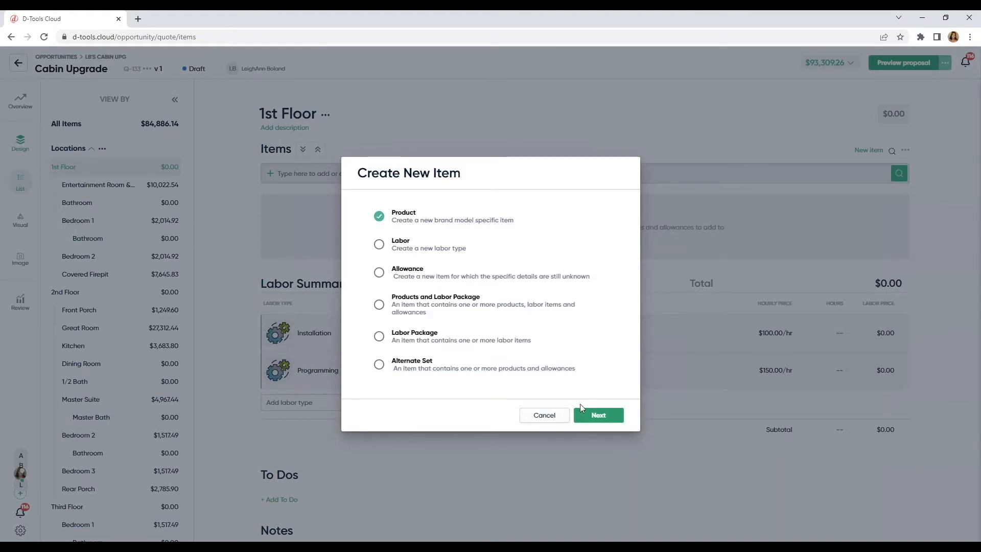
left_click(544, 415)
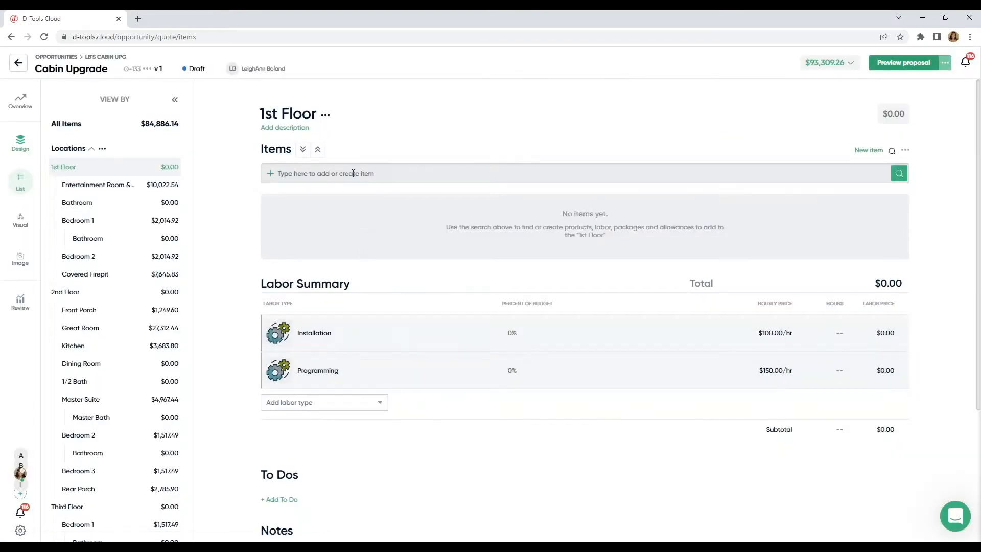
left_click(353, 174)
type("camera")
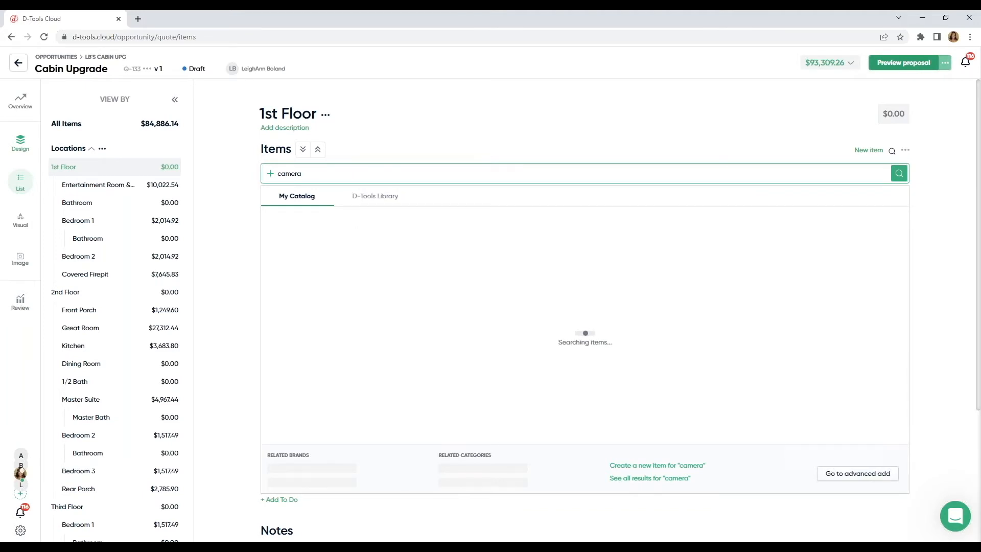
left_click(366, 234)
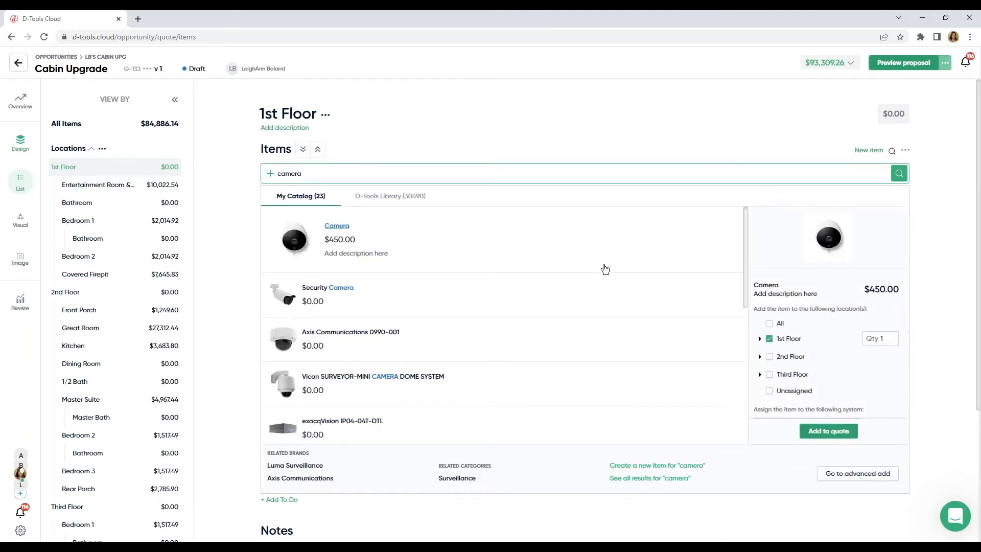
left_click(834, 432)
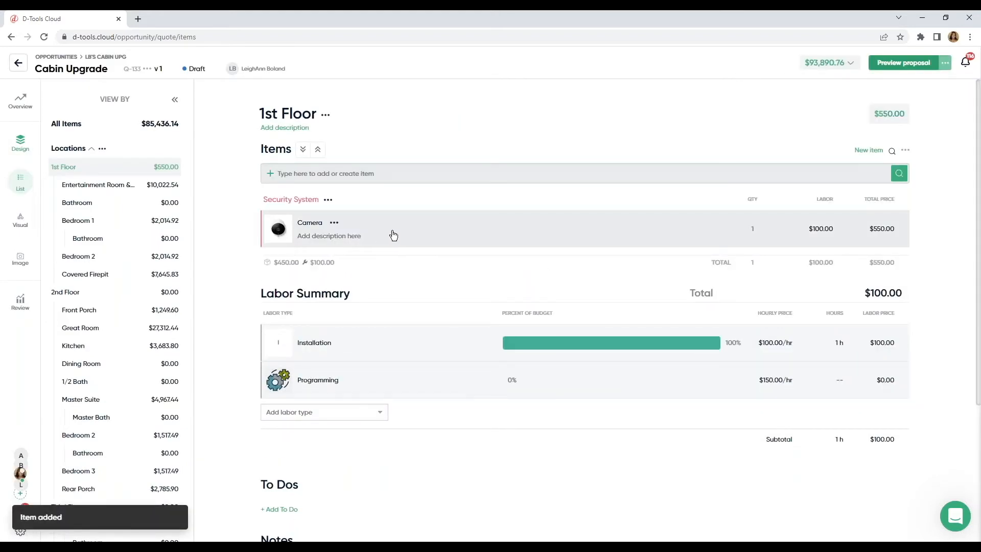
Replace the 1st Floor Camera with the Luma Surveillance LUM-500-TUR-IP-BL, also replacing its accessories and labor
left_click(306, 235)
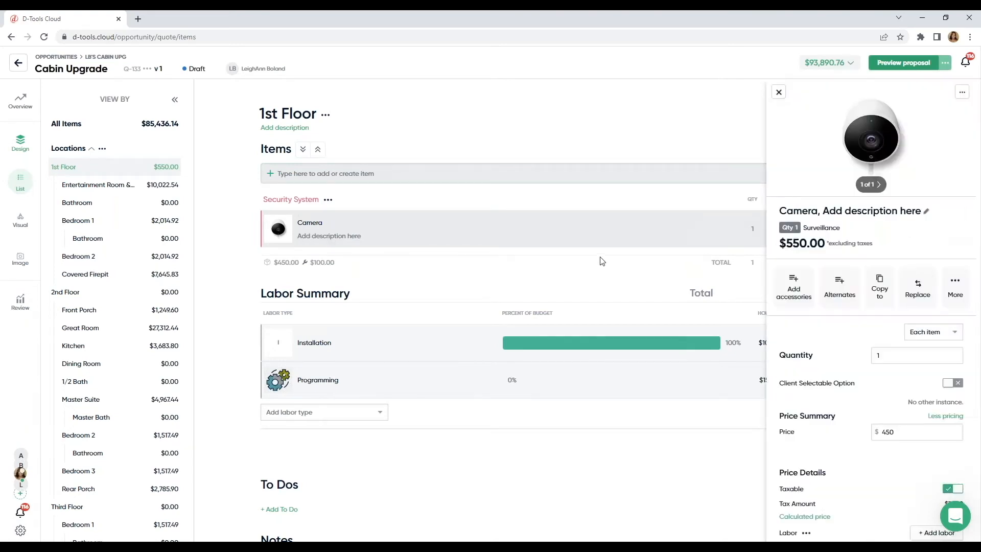
left_click(918, 290)
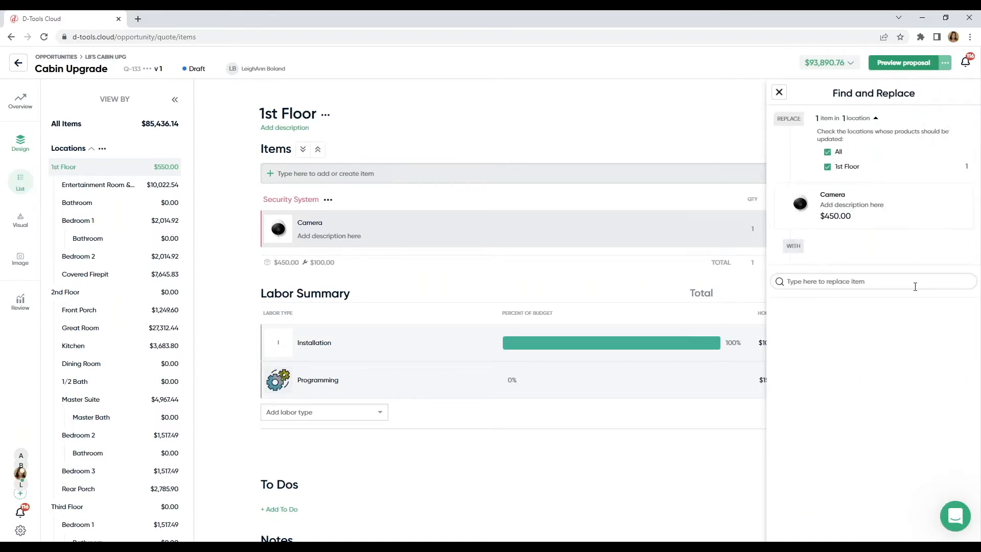
left_click(863, 281)
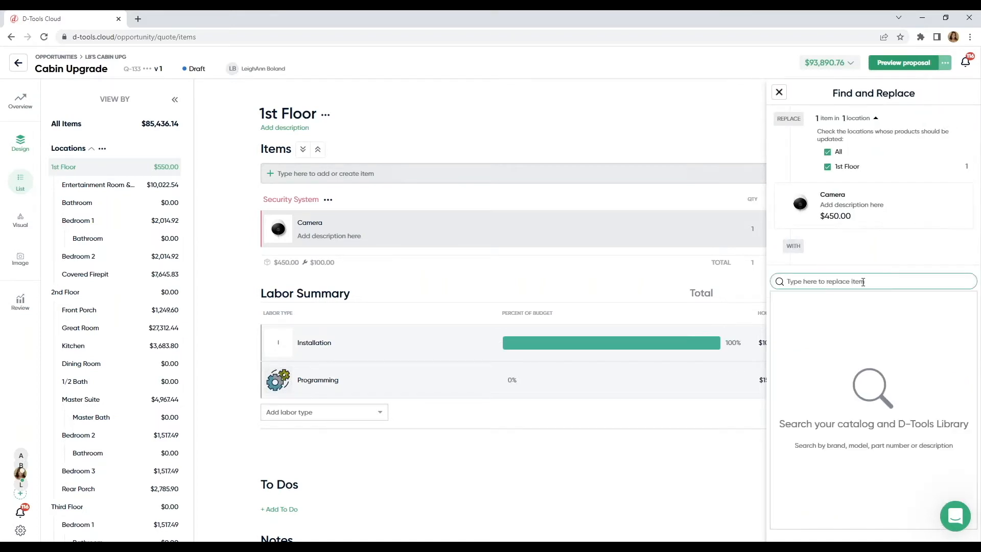
type("luma s")
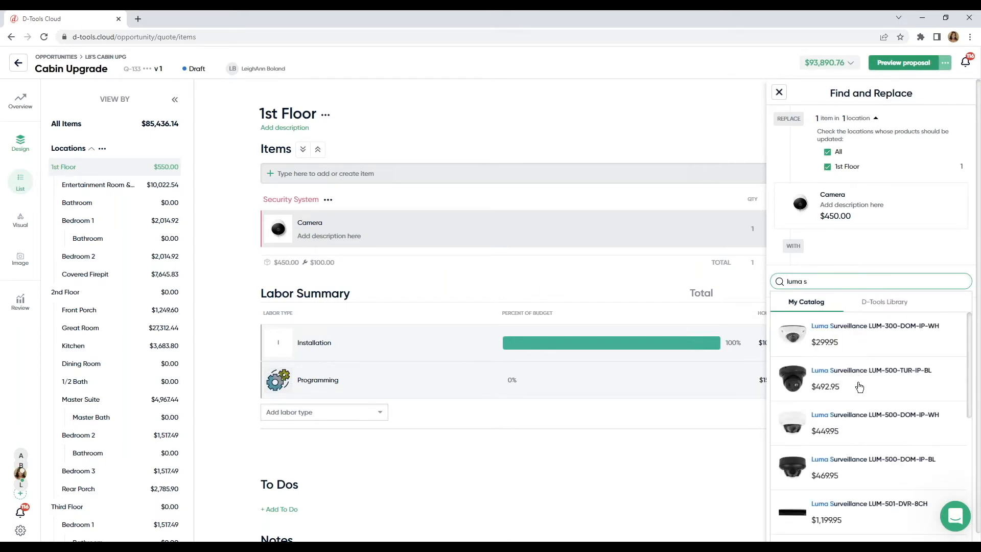
mouse_move(894, 364)
left_click(914, 402)
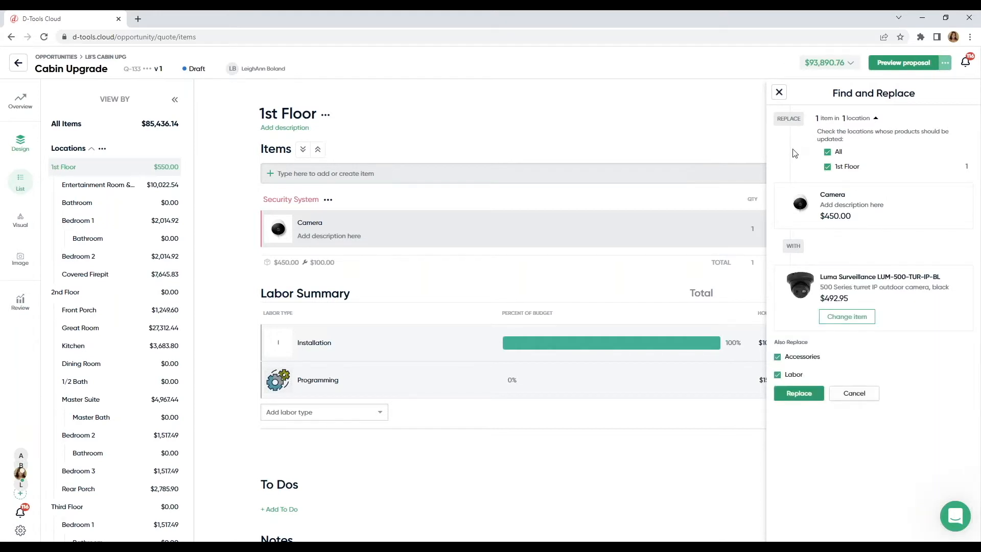
left_click(798, 393)
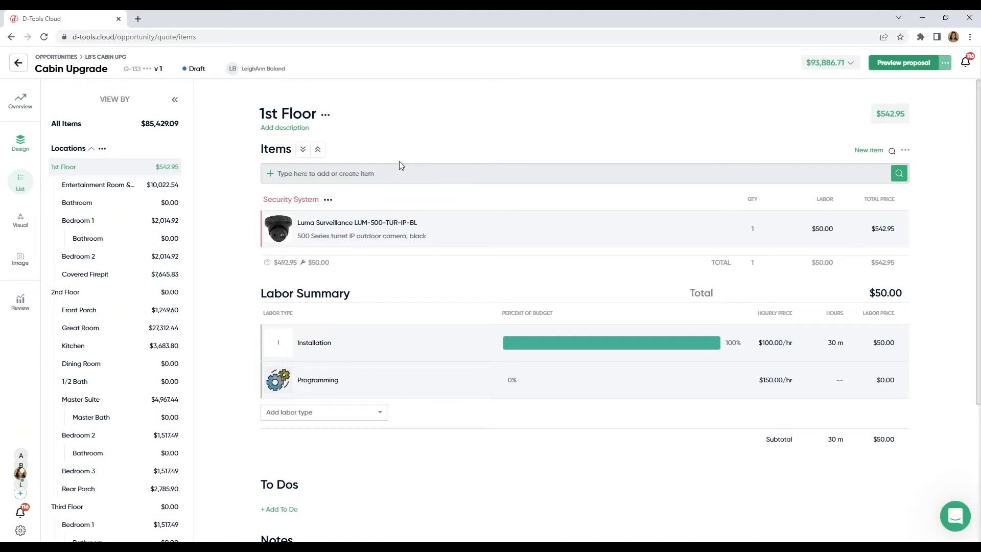
Examine the item details of the Control4 C4-EA1-POE-V2-SR in the Entertainment Room & Bar, and close them
left_click(118, 187)
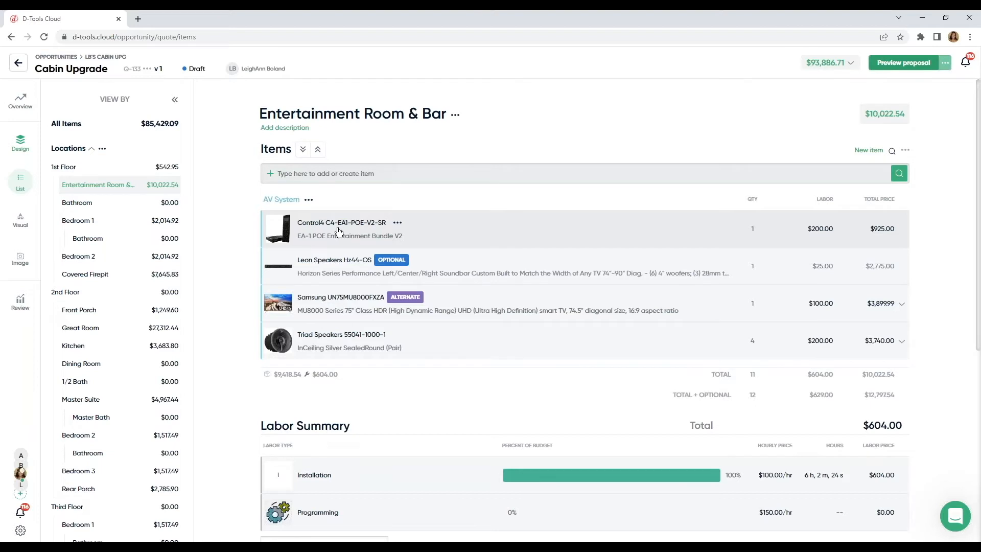
left_click(339, 232)
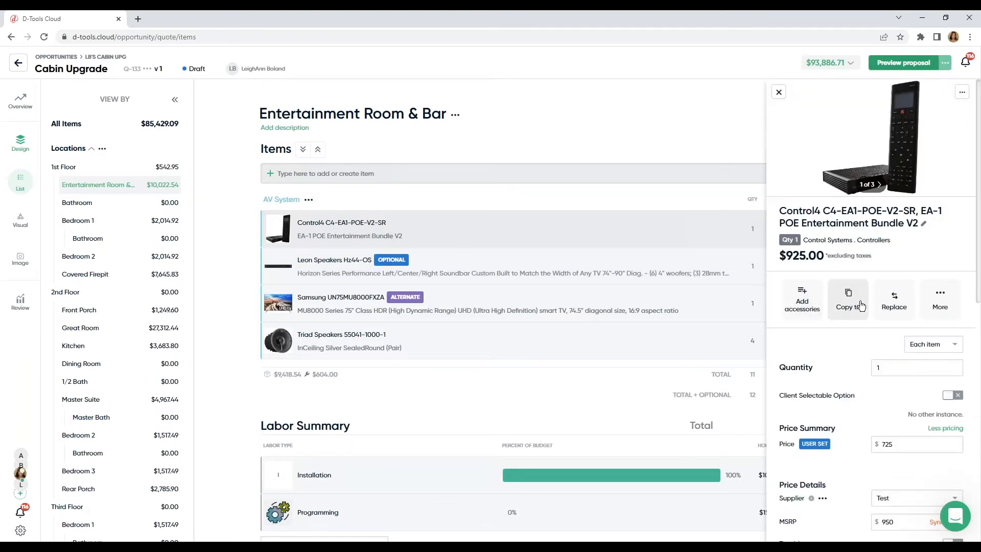
scroll(868, 311, "down", 10)
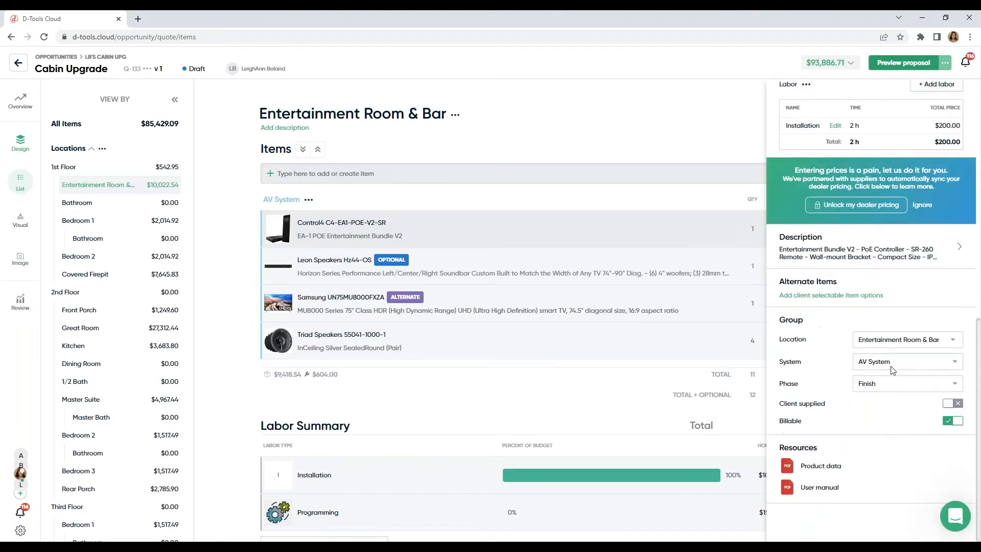
scroll(840, 279, "up", 10)
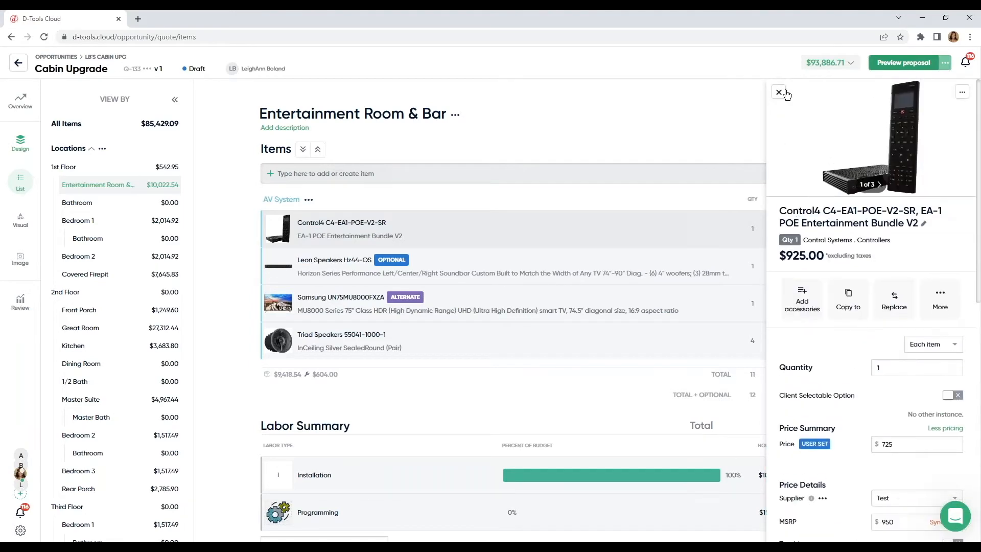
left_click(778, 94)
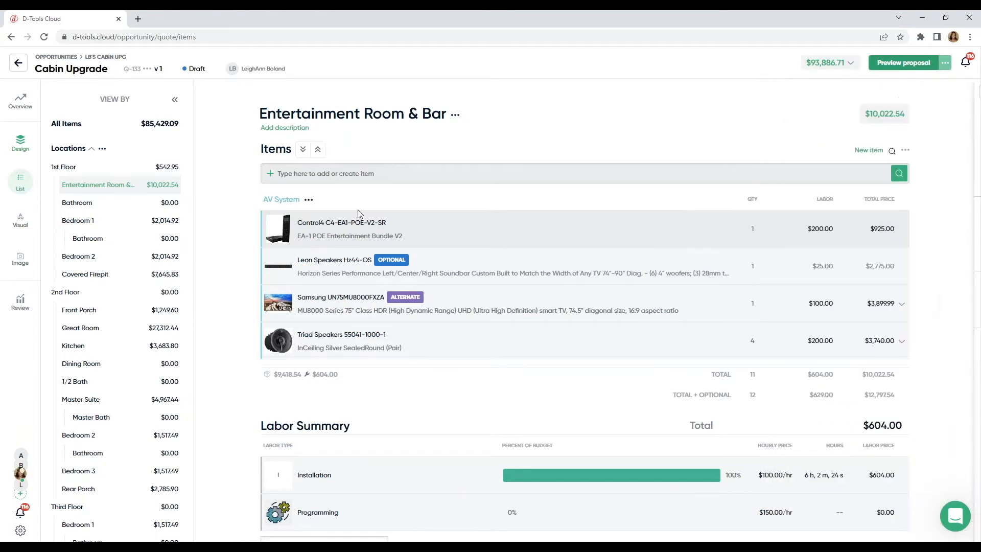
Move the Control4 C4-EA1-POE-V2-SR from the Entertainment Room & Bar to Bedroom 1, and move it back
left_click_drag(320, 238, 71, 225)
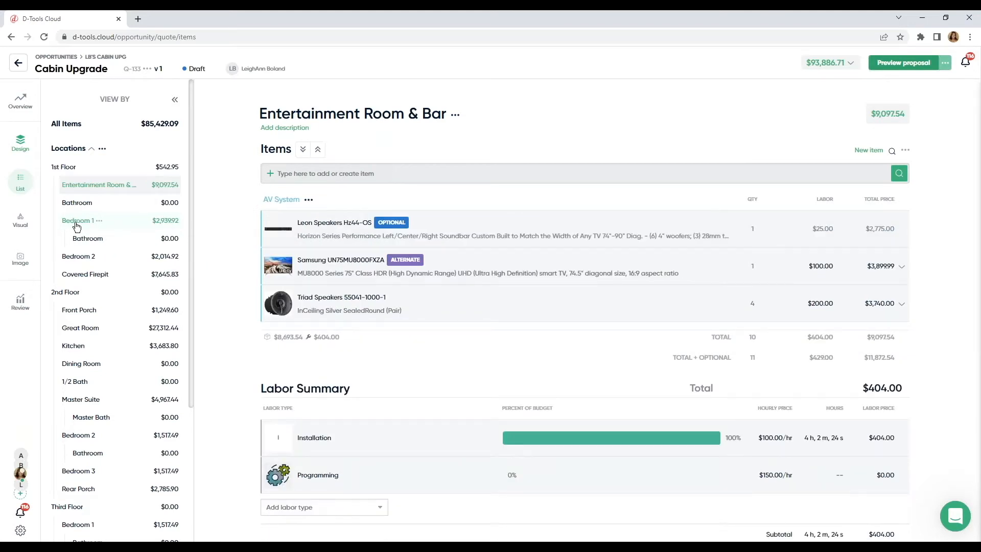
left_click(77, 226)
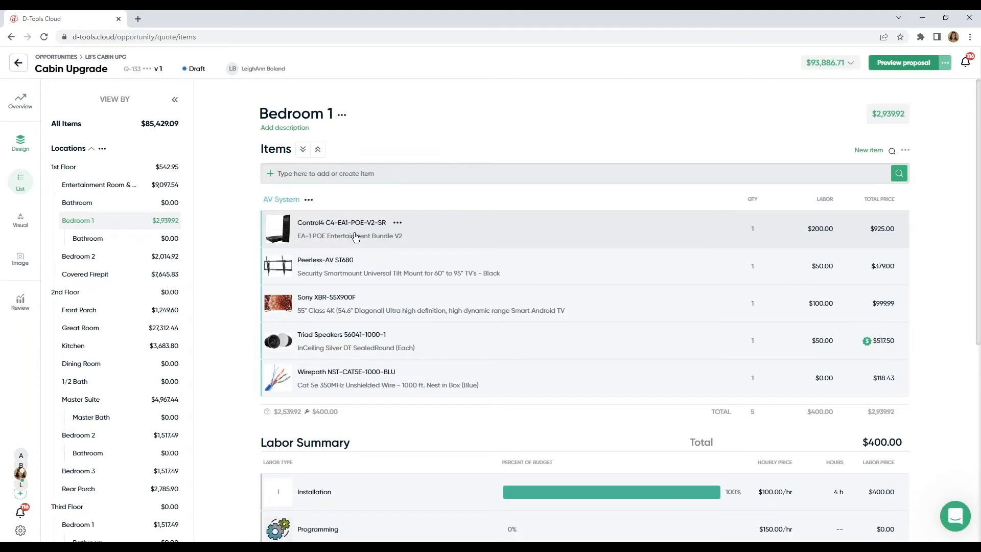
left_click_drag(357, 237, 117, 191)
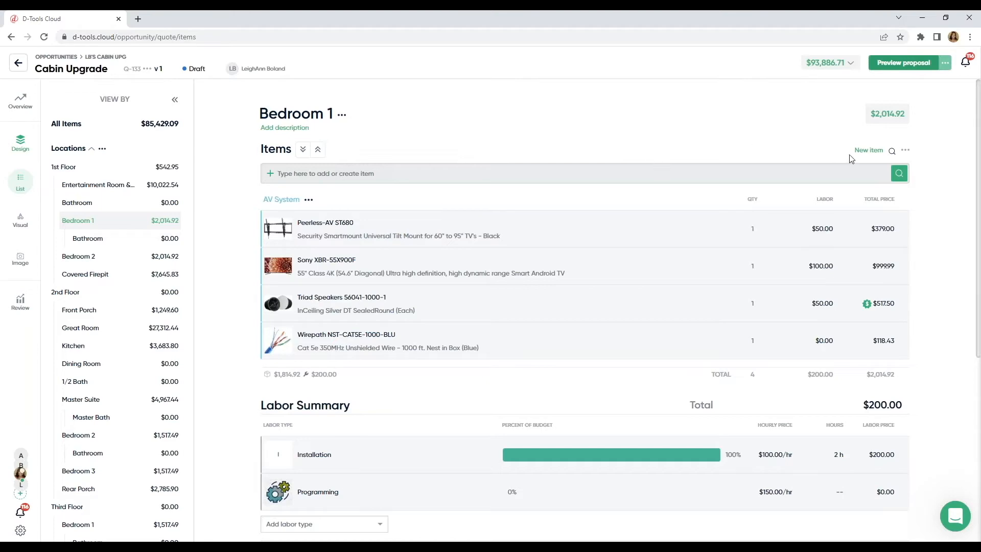
Look at the new item types and the new package form for all four Bedroom 1 items, cancelling both
left_click(868, 152)
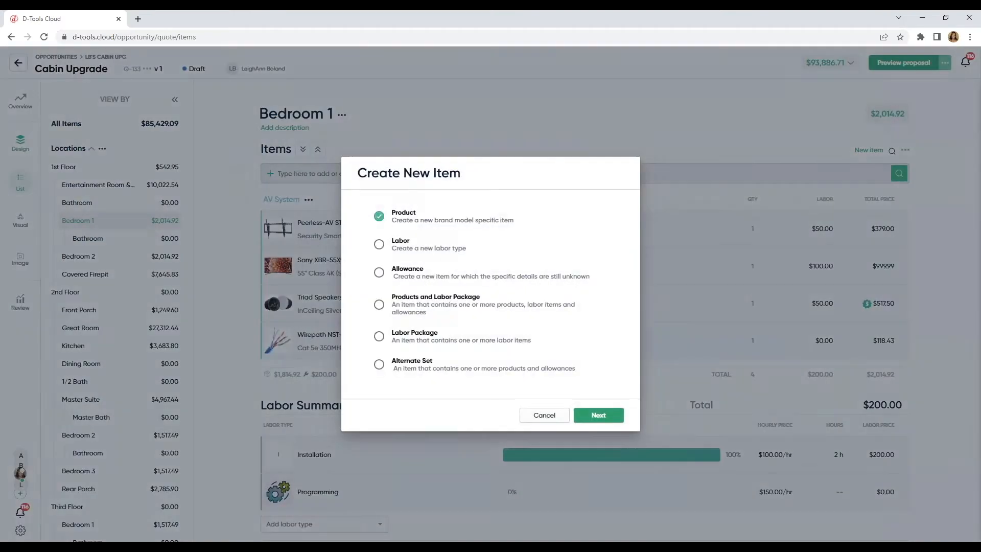
left_click(544, 415)
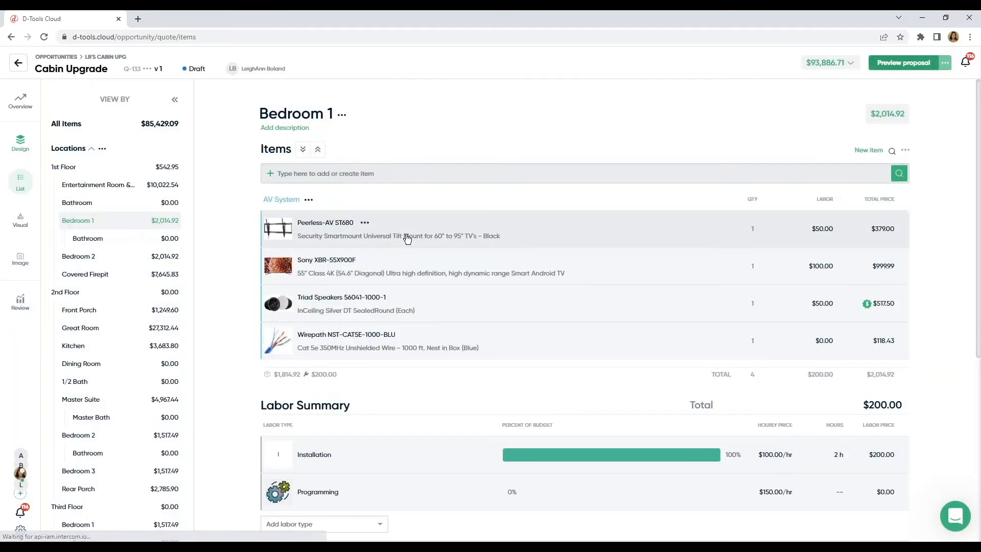
left_click(325, 233)
left_click(335, 265, "ctrl")
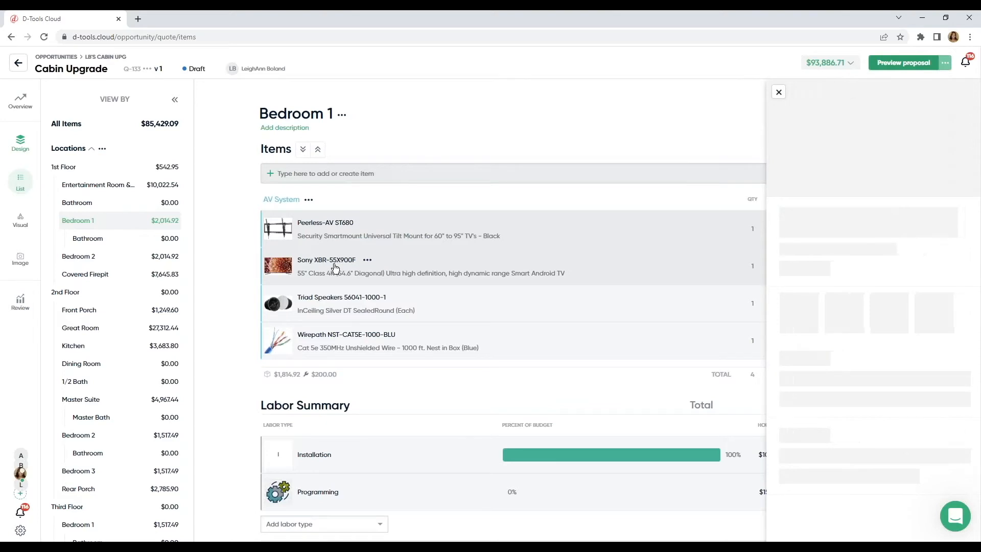
left_click(346, 298, "ctrl")
left_click(354, 339, "ctrl")
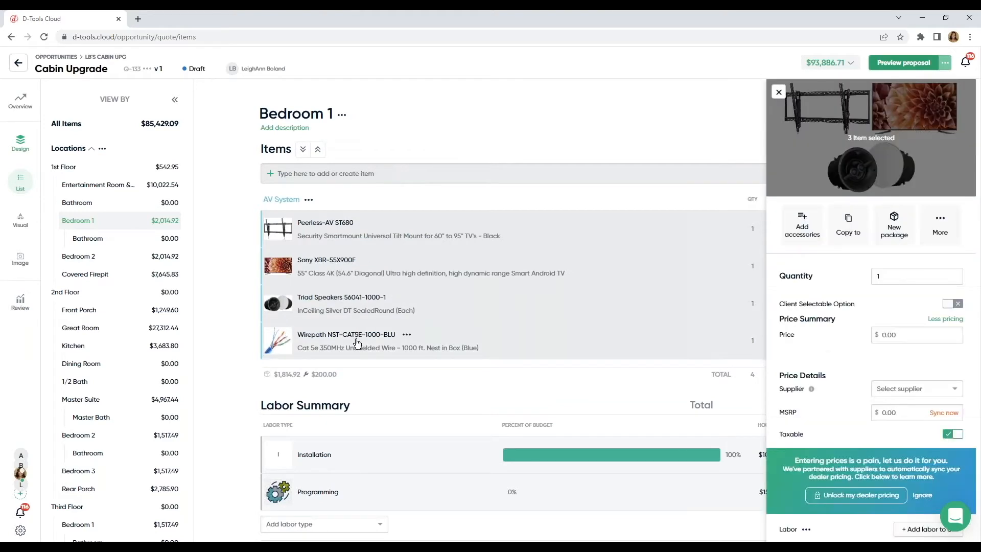
left_click(893, 225)
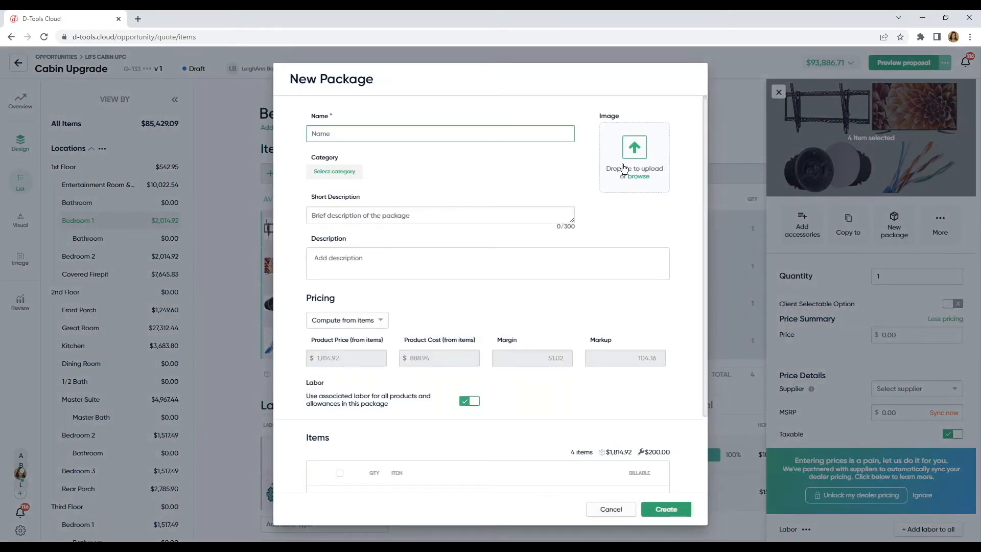
left_click(615, 512)
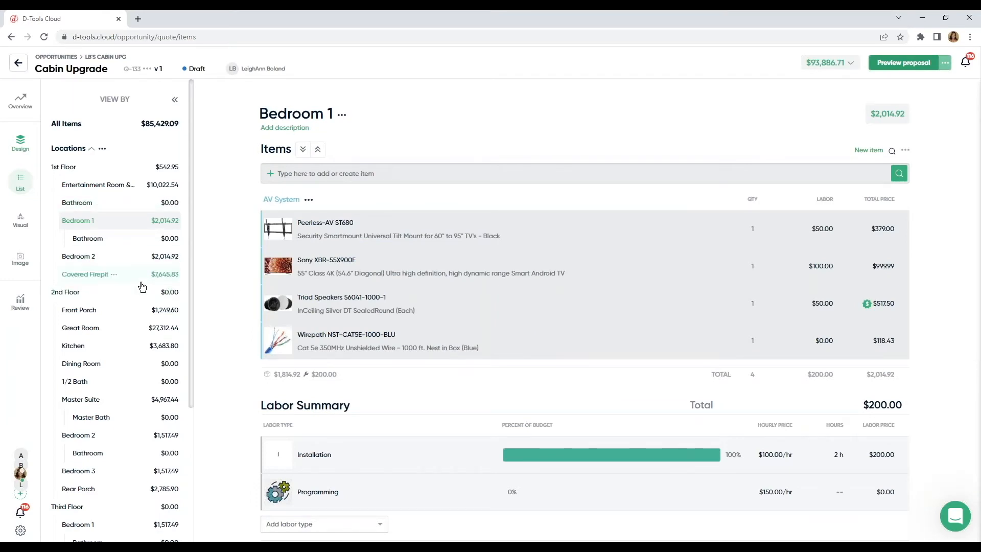
View the client selectable option settings of the Leon Speakers Hz44-OS in the Entertainment Room & Bar
left_click(93, 191)
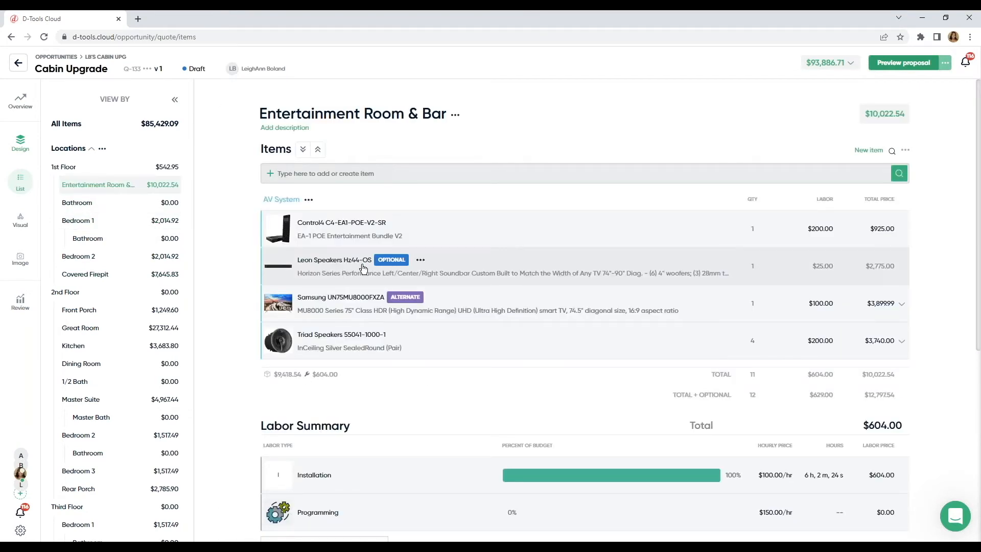
left_click(363, 268)
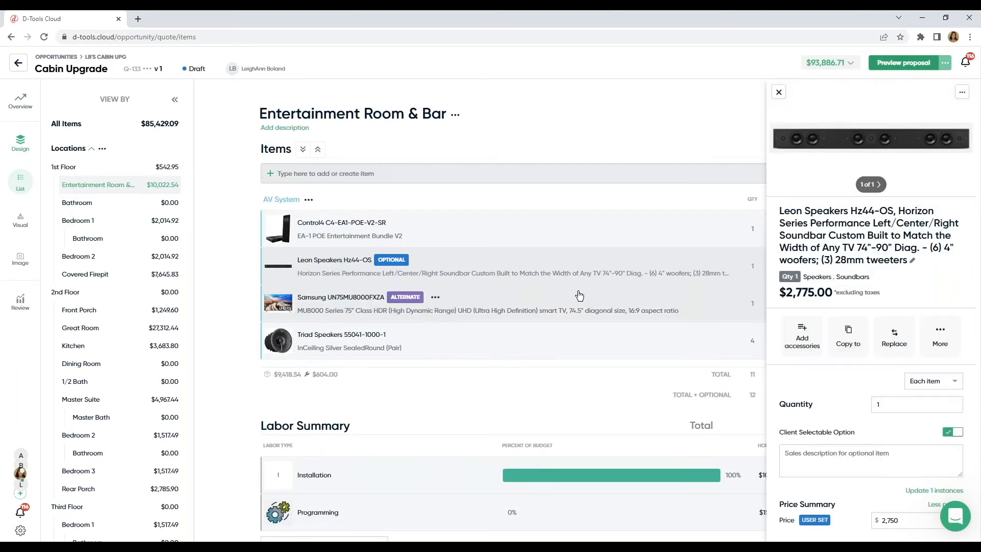
scroll(843, 353, "down", 2)
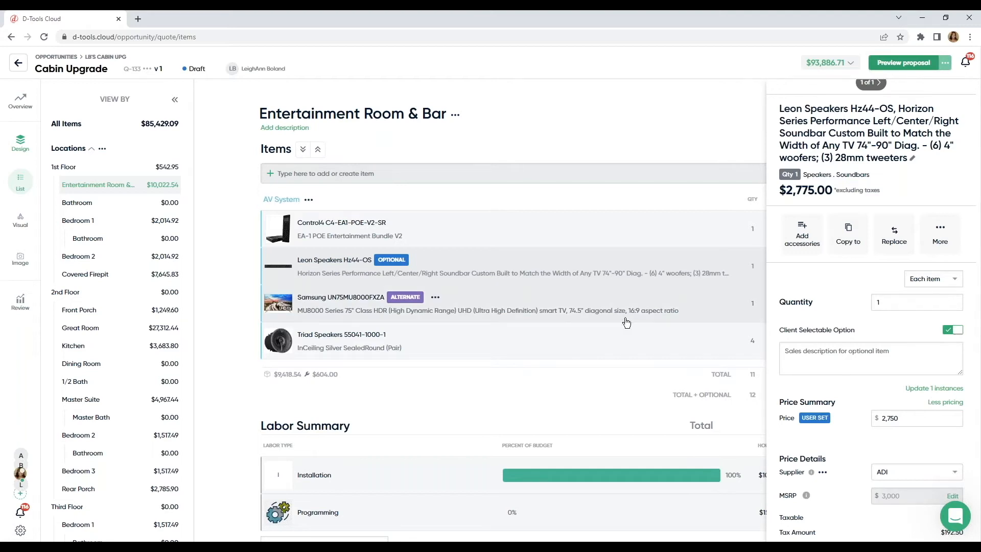
Add the Standard TV Package from the catalog to the alternate set of the Samsung UN75MU8000FXZA
left_click(534, 306)
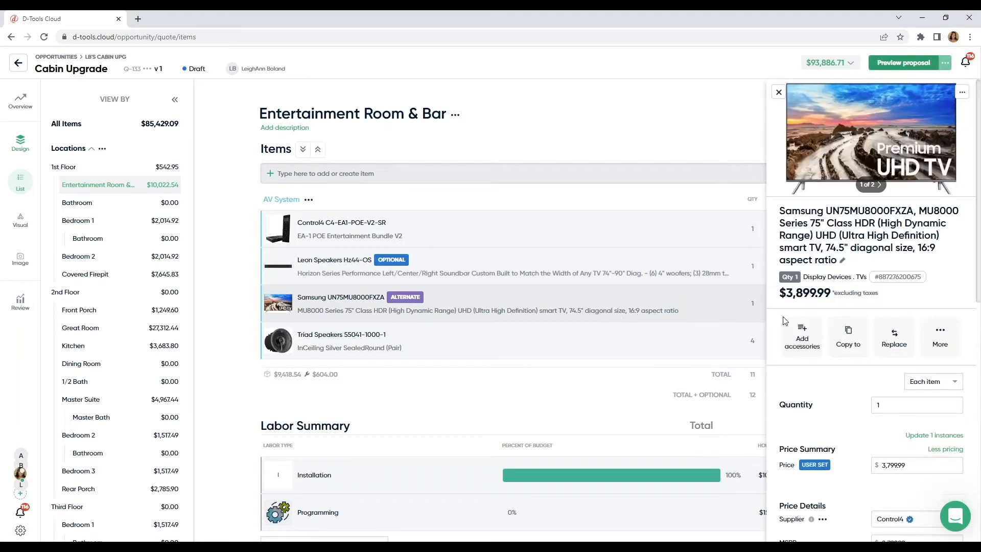
scroll(914, 388, "down", 5)
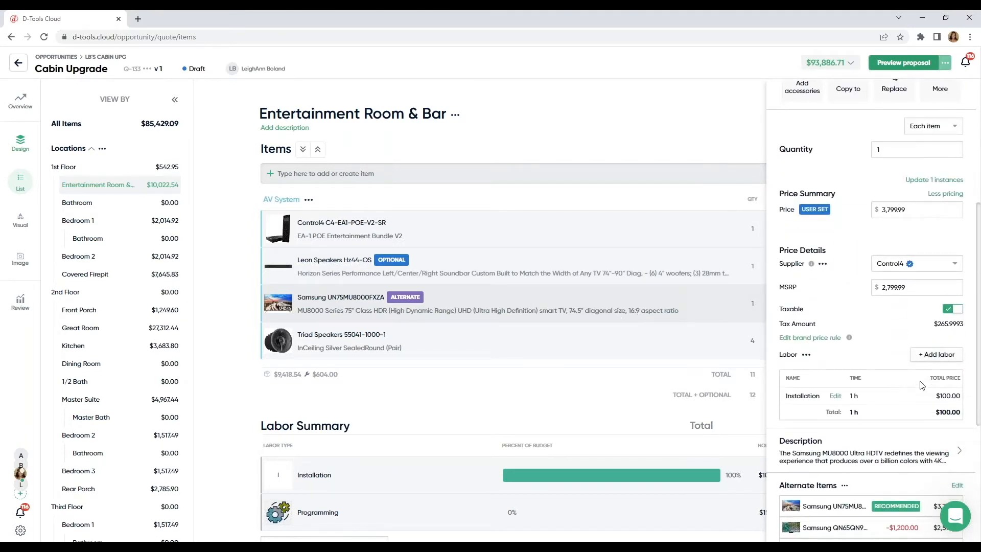
scroll(915, 388, "down", 2)
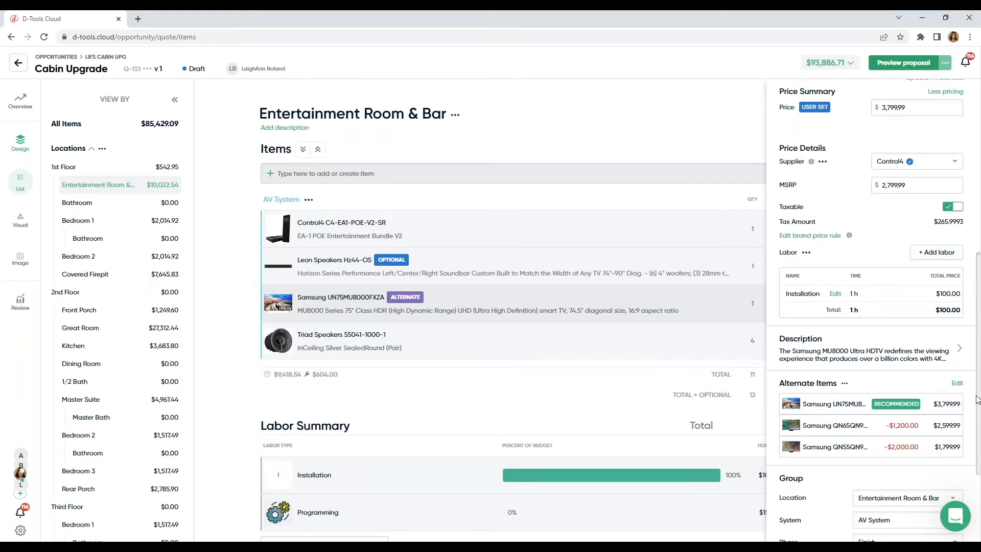
left_click(957, 386)
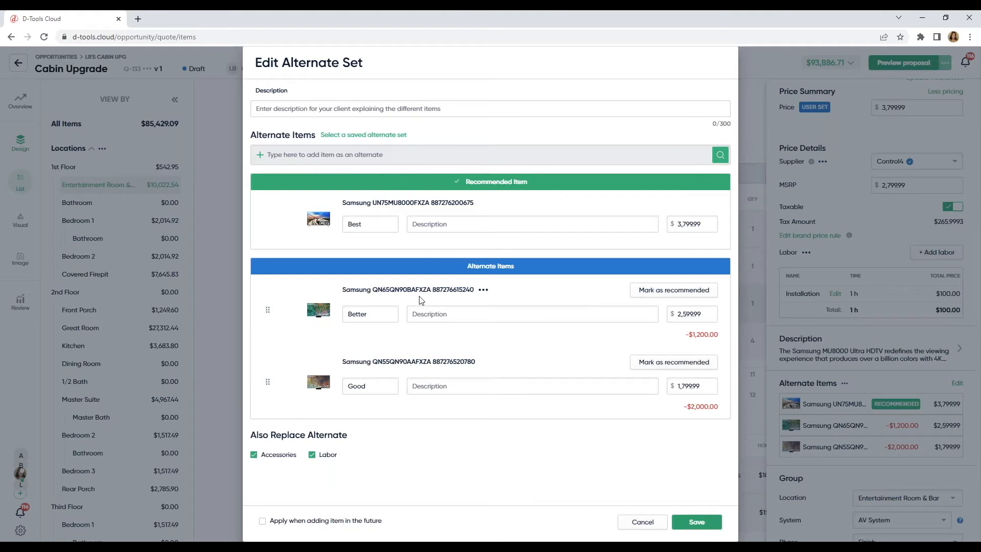
left_click(377, 157)
type("stand")
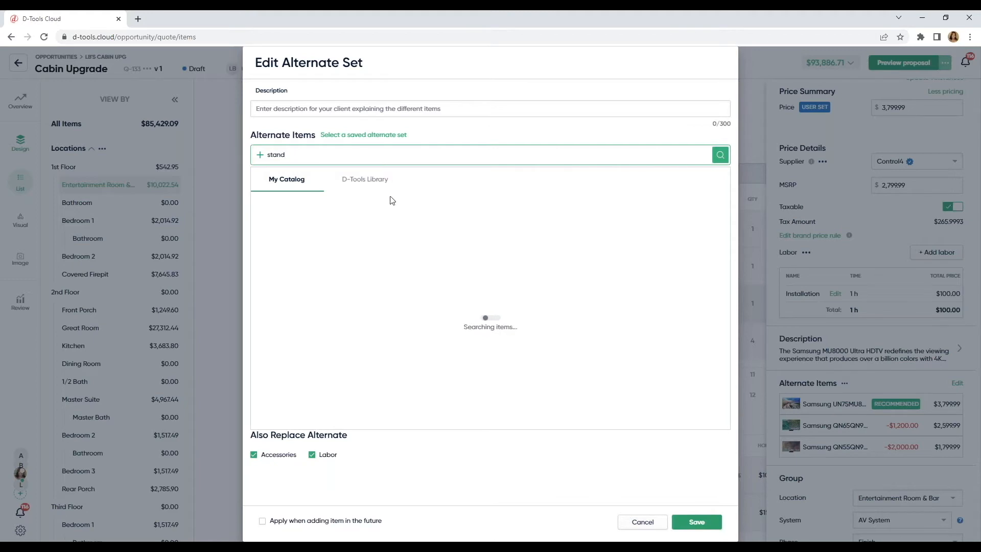
mouse_move(547, 250)
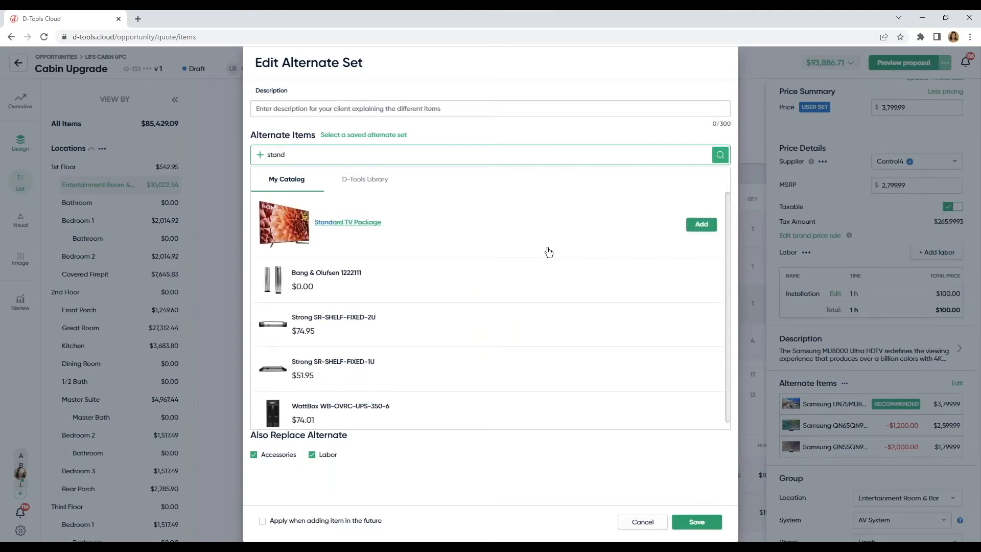
left_click(700, 225)
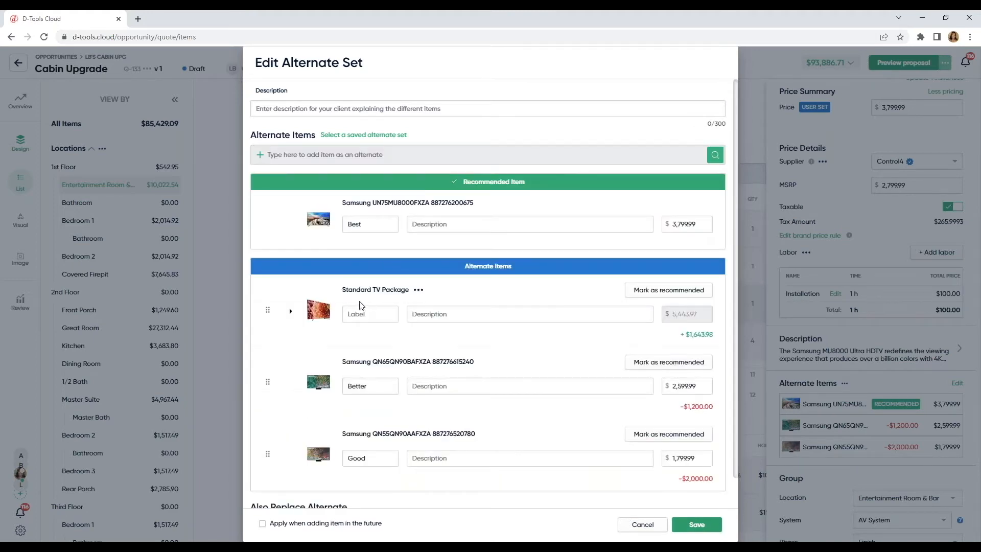
Examine the component items of the Standard TV Package in the alternate set, collapse the package and save the set
scroll(356, 302, "down", 1)
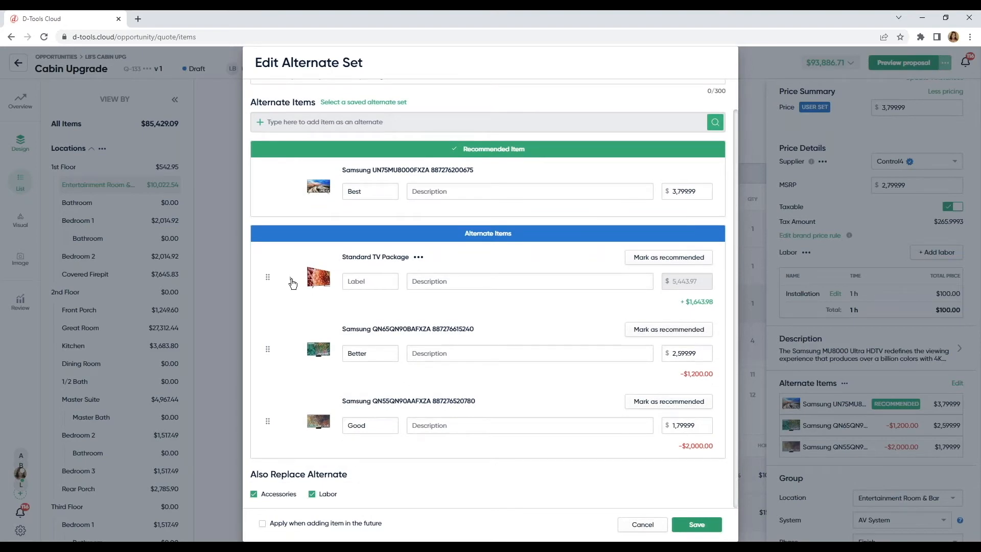
left_click(291, 282)
scroll(404, 325, "down", 3)
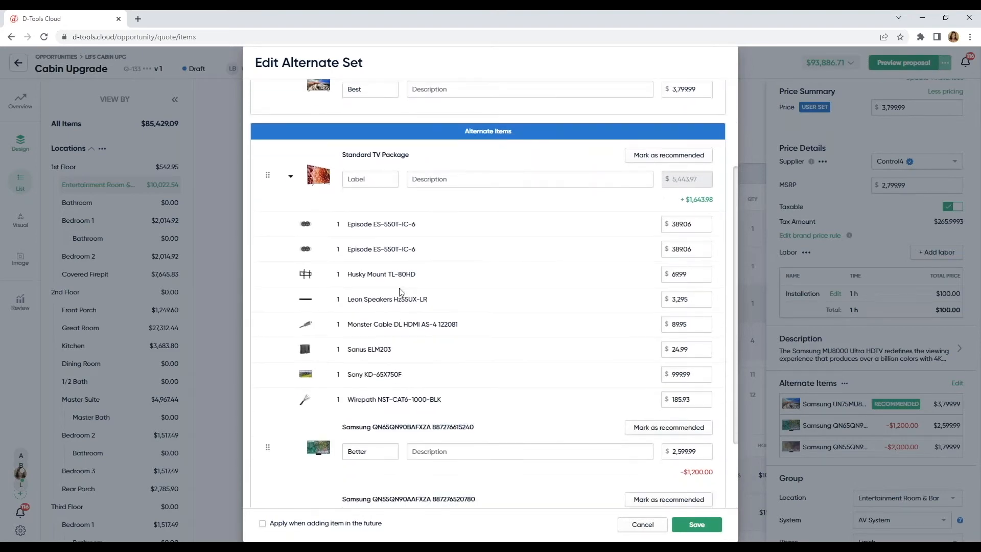
scroll(403, 324, "down", 1)
scroll(416, 317, "up", 3)
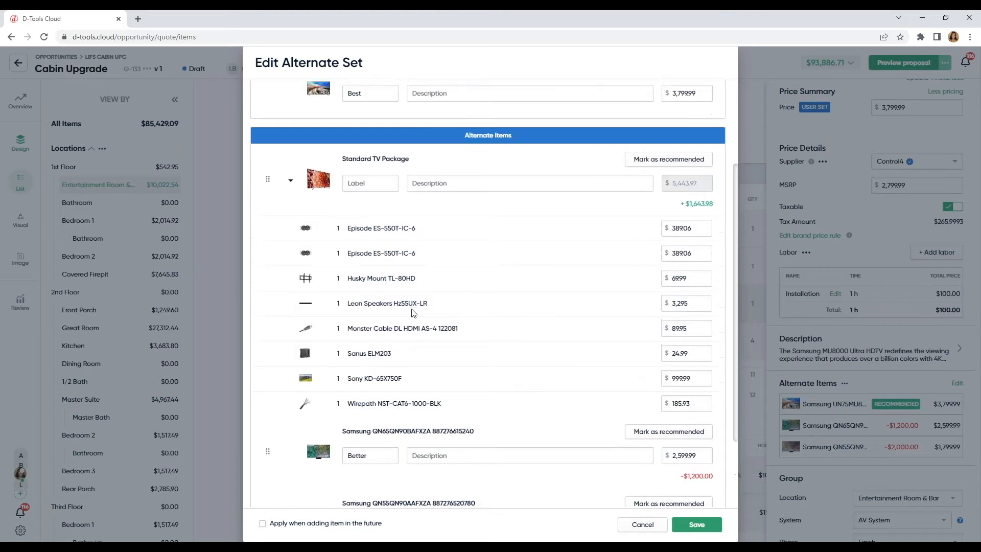
scroll(424, 283, "up", 1)
scroll(403, 305, "down", 1)
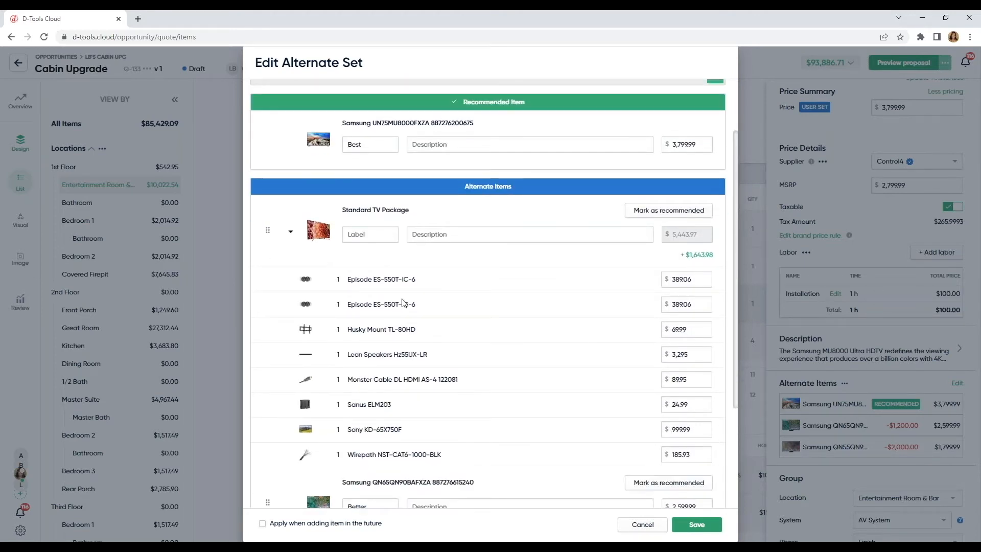
scroll(403, 303, "down", 1)
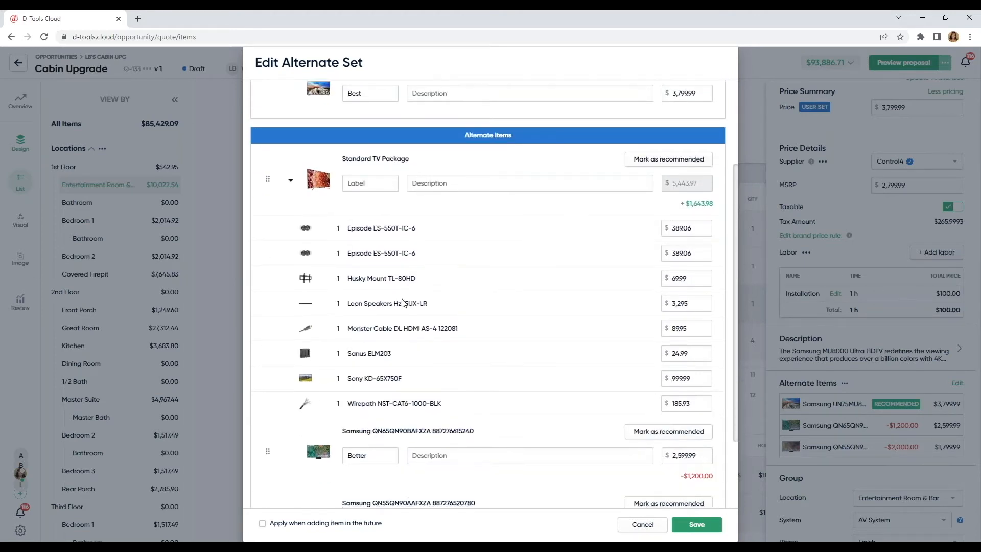
left_click(291, 184)
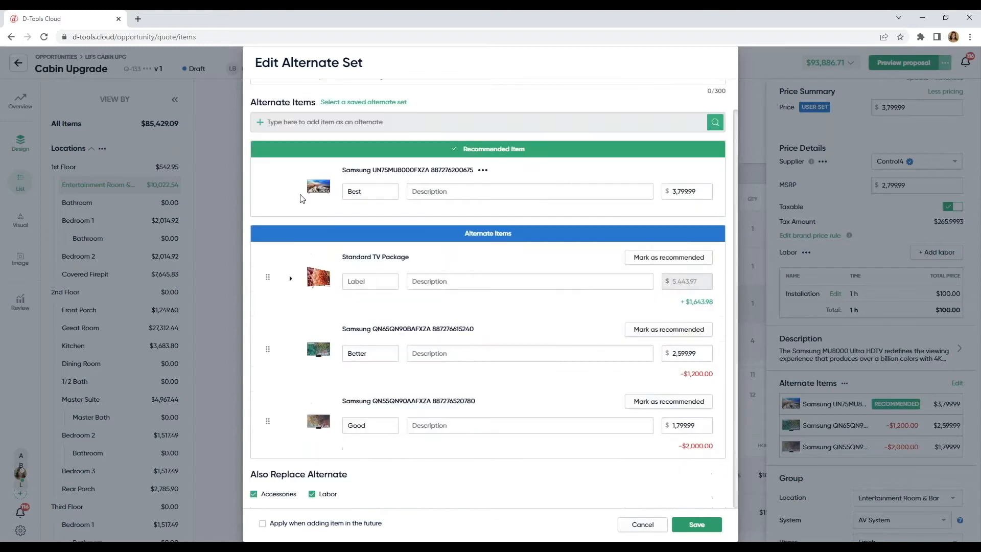
left_click(692, 524)
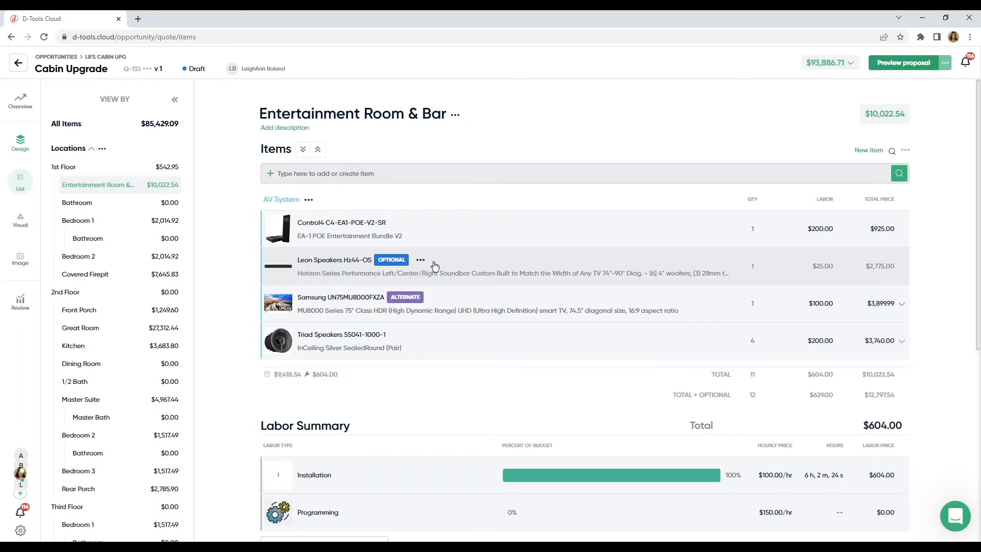
Preview the Cabin Upgrade proposal and look through its sections from the cover to Testimonials
left_click(896, 70)
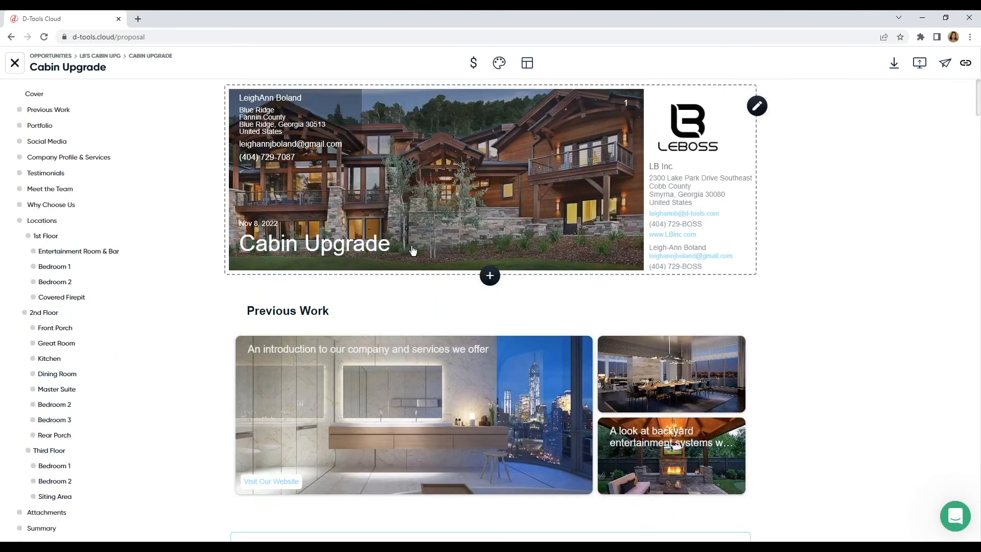
scroll(436, 259, "down", 1)
scroll(429, 253, "down", 2)
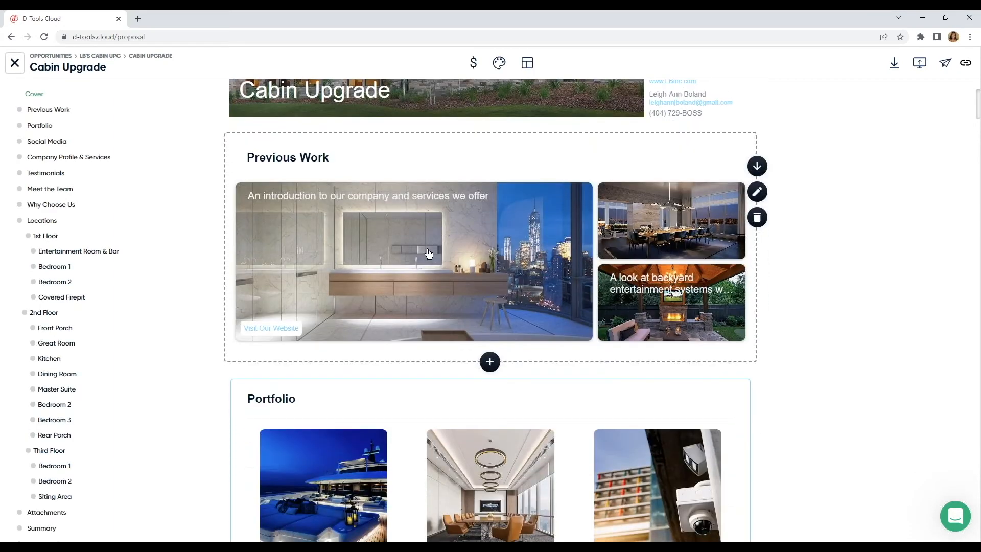
scroll(428, 252, "up", 3)
scroll(457, 265, "down", 6)
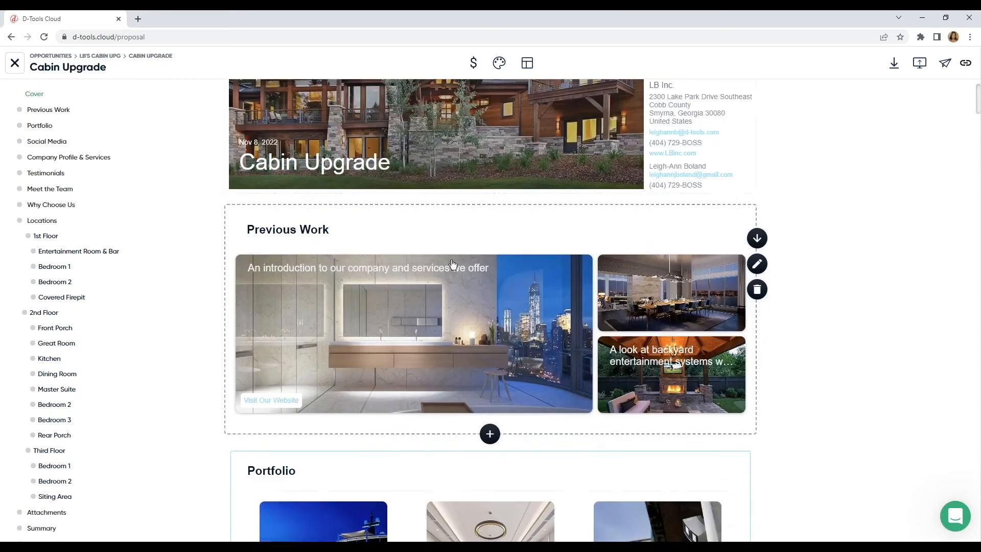
scroll(504, 284, "down", 1)
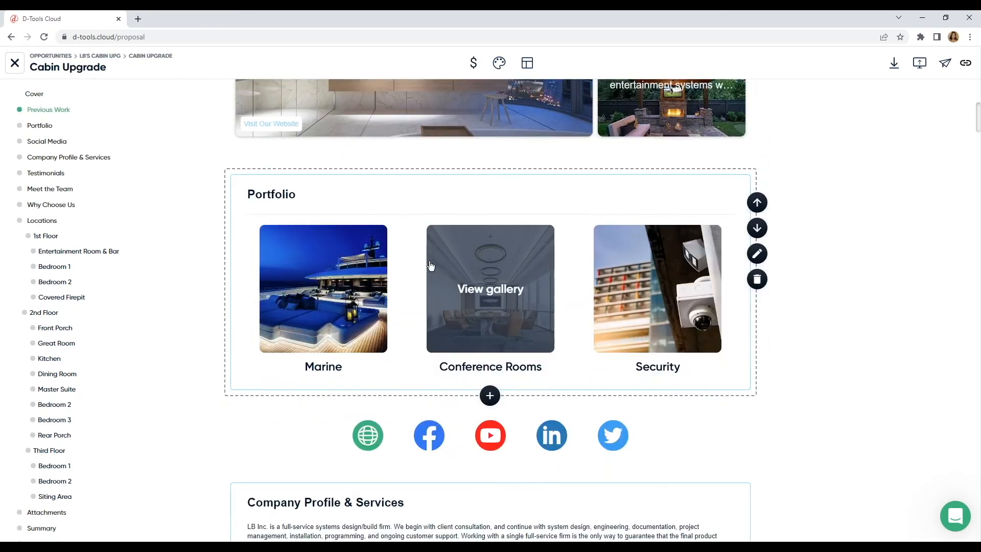
scroll(407, 343, "down", 2)
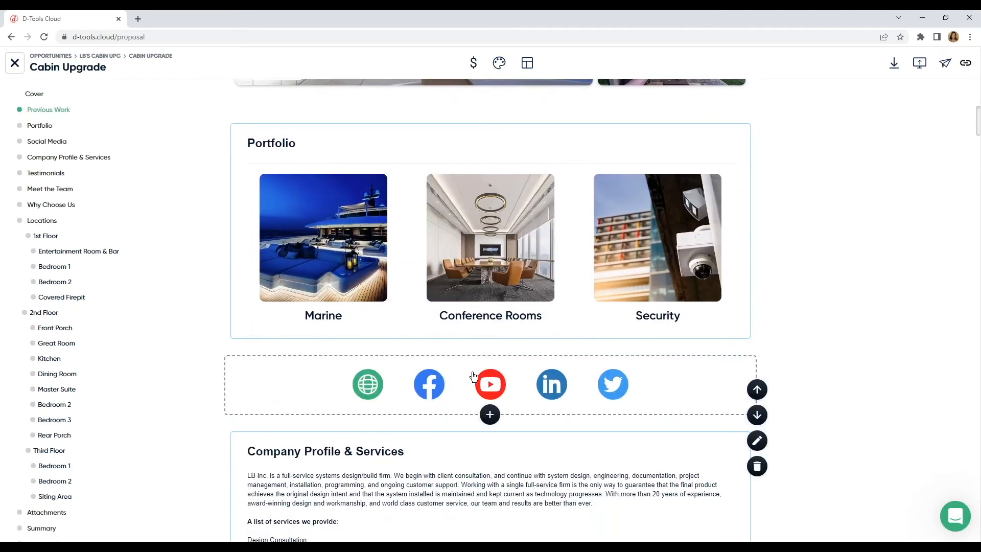
scroll(492, 364, "down", 6)
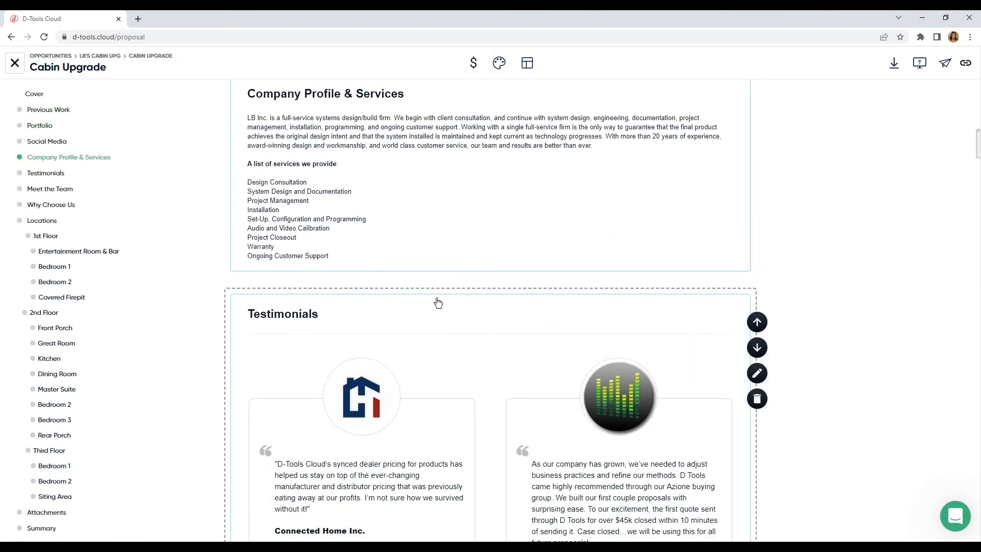
scroll(434, 288, "down", 2)
scroll(449, 293, "down", 2)
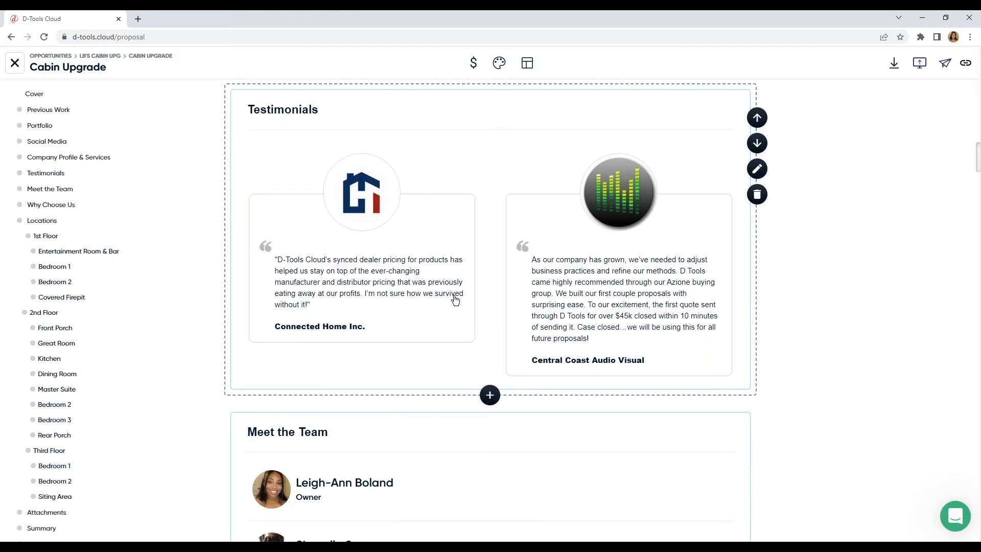
Add an Awards section below Testimonials showing the CEPro Brand Leader, Quest for Quality and Stellar Service Award
left_click(489, 395)
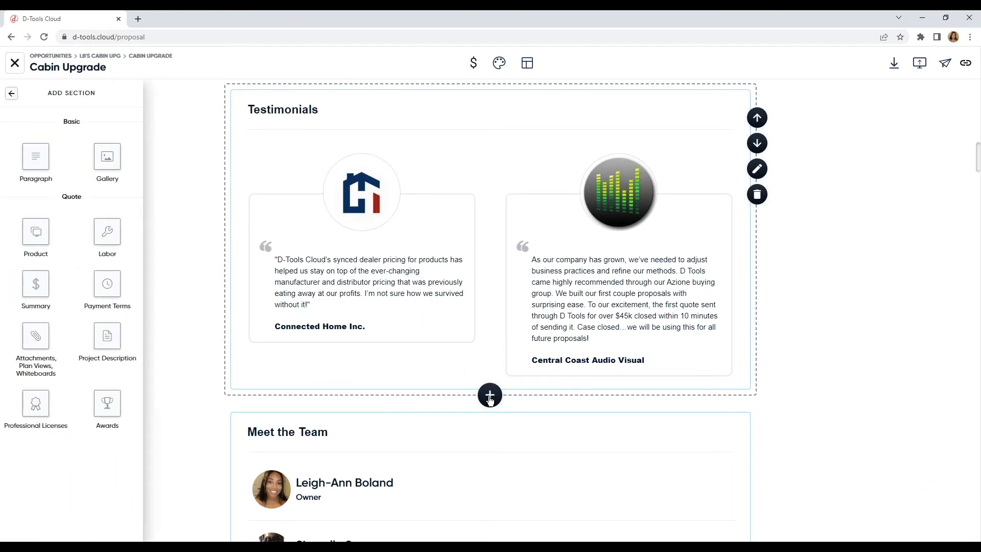
left_click(107, 403)
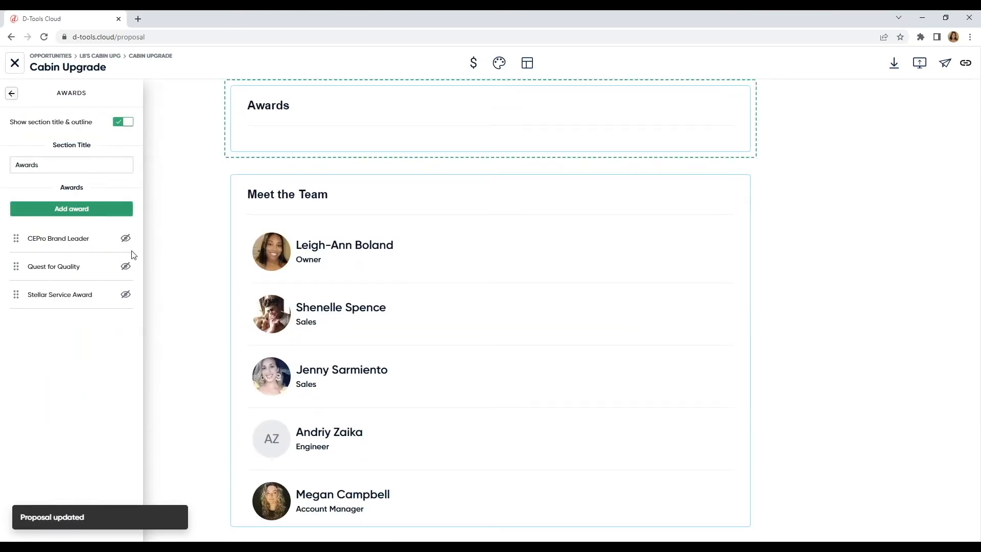
left_click(125, 238)
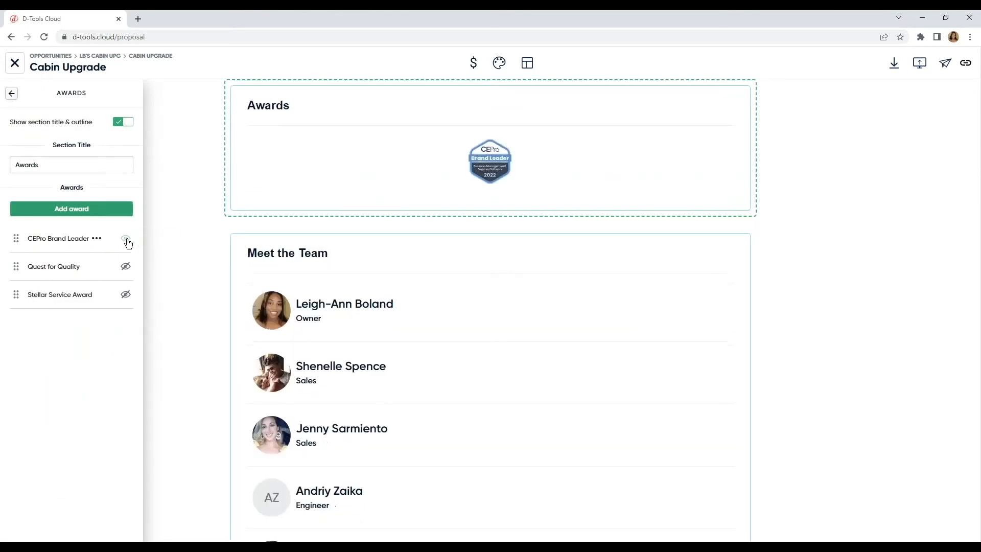
left_click(127, 268)
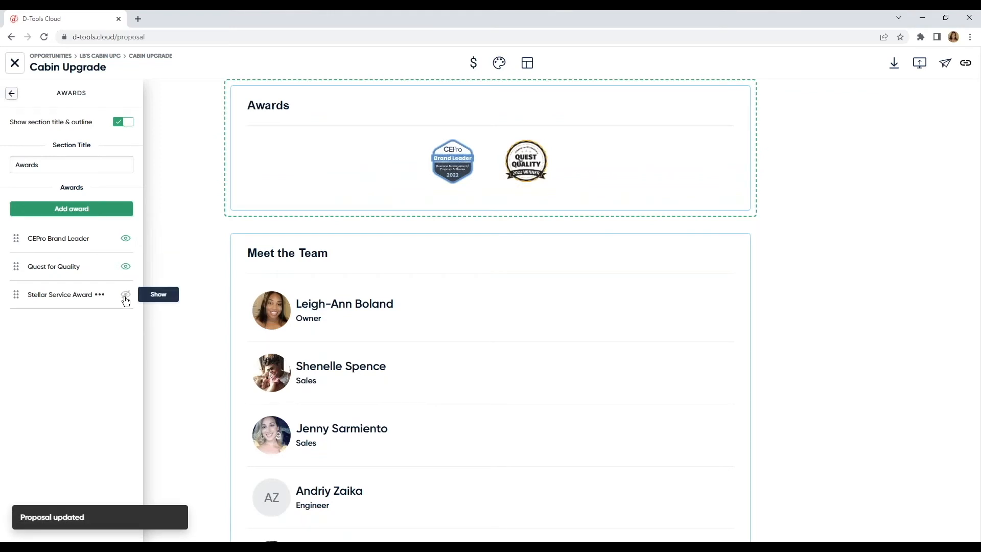
left_click(125, 296)
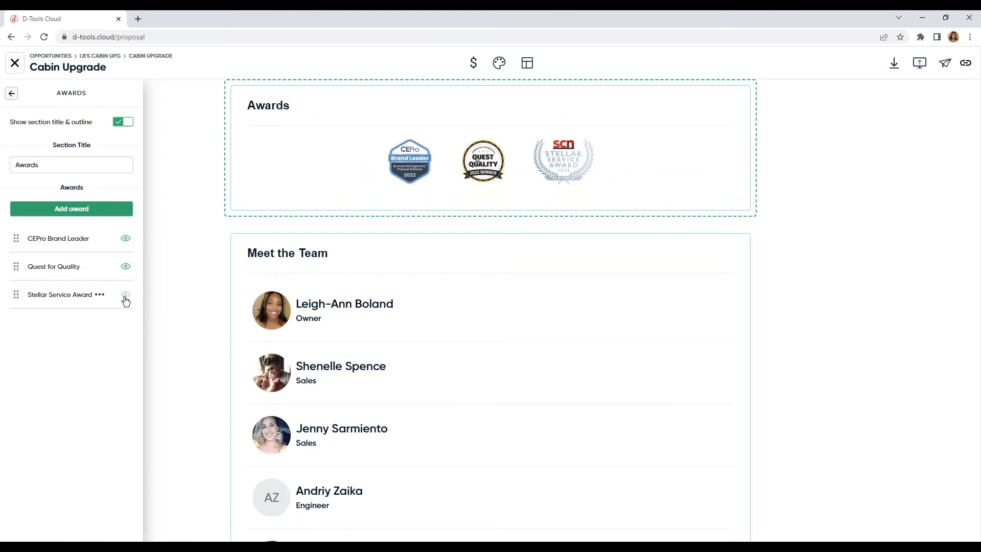
Hide the title and outline of the Awards section and close its settings
left_click(123, 123)
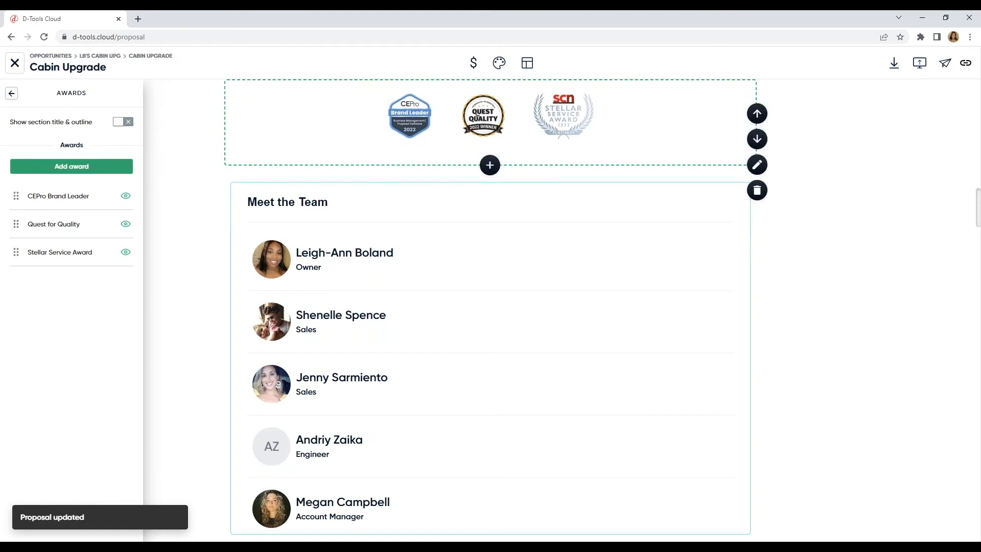
scroll(819, 157, "up", 6)
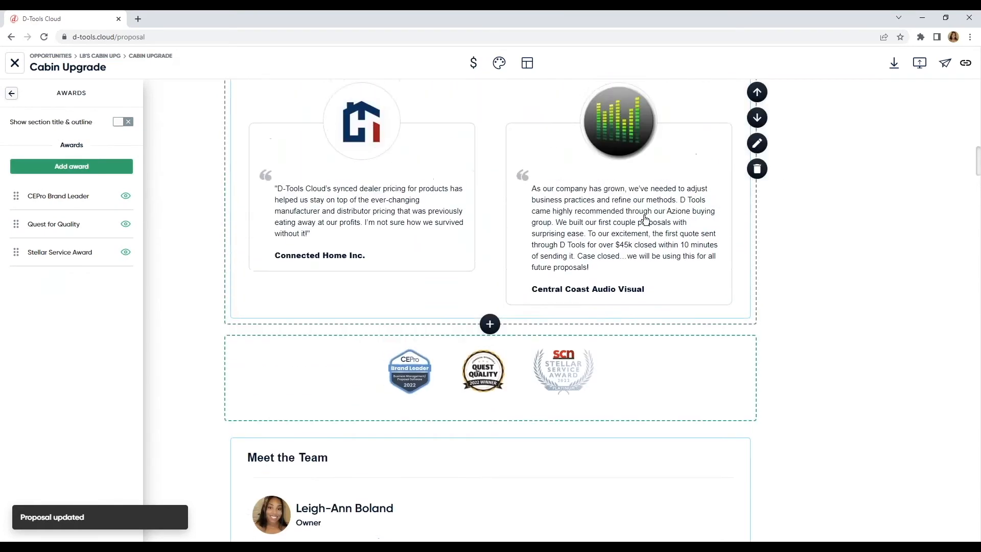
left_click(11, 93)
Review the proposal layout from the cover down to the Awards and Meet the Team sections
scroll(82, 419, "down", 2)
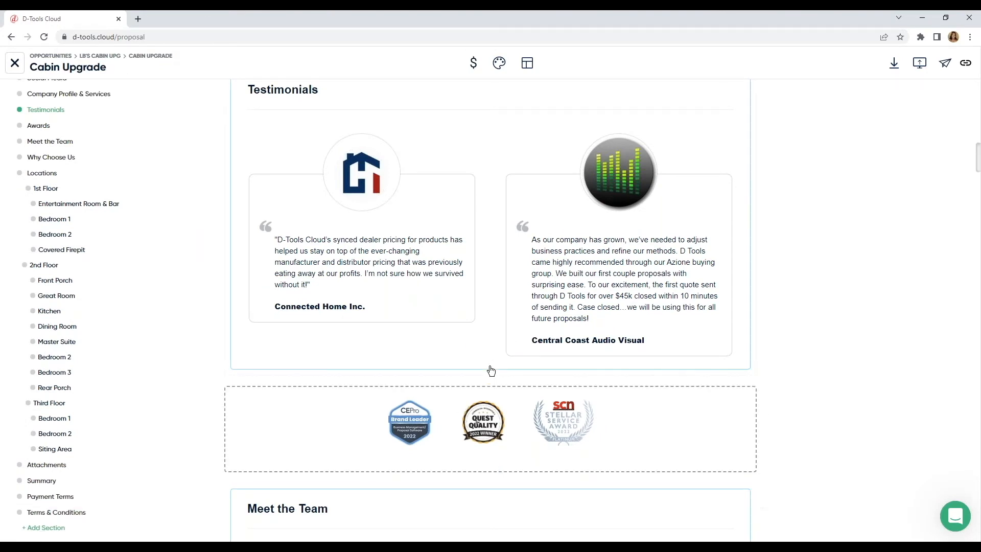
mouse_move(491, 375)
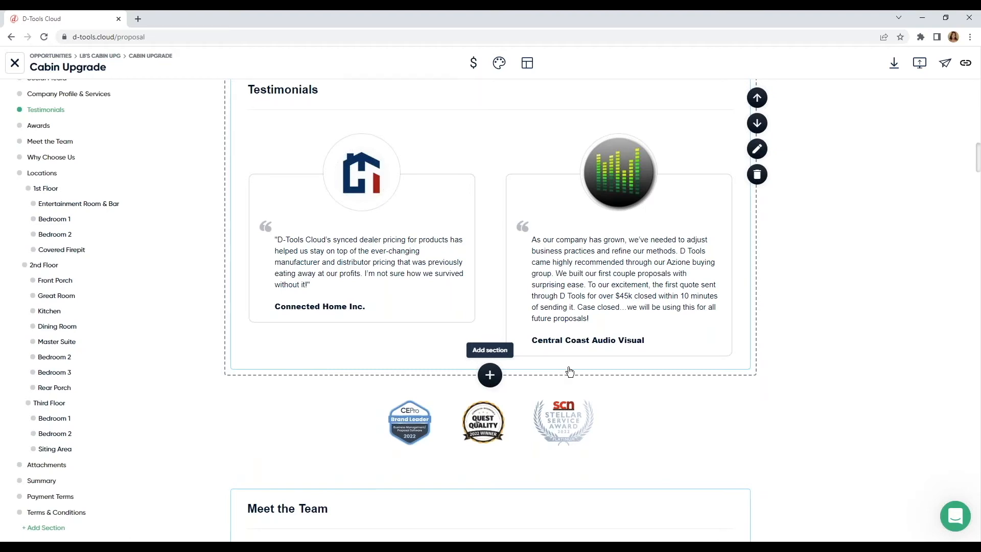
scroll(643, 351, "up", 12)
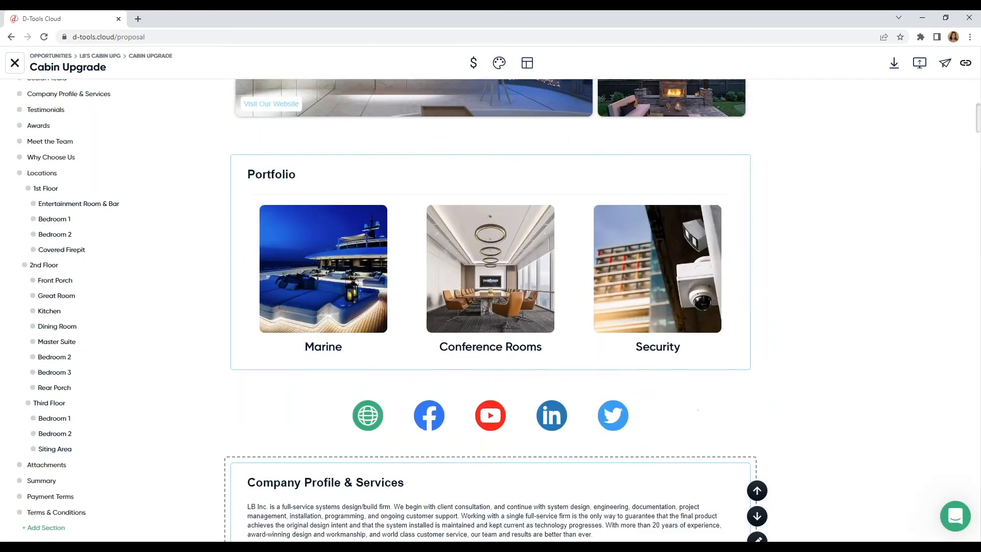
scroll(646, 326, "up", 6)
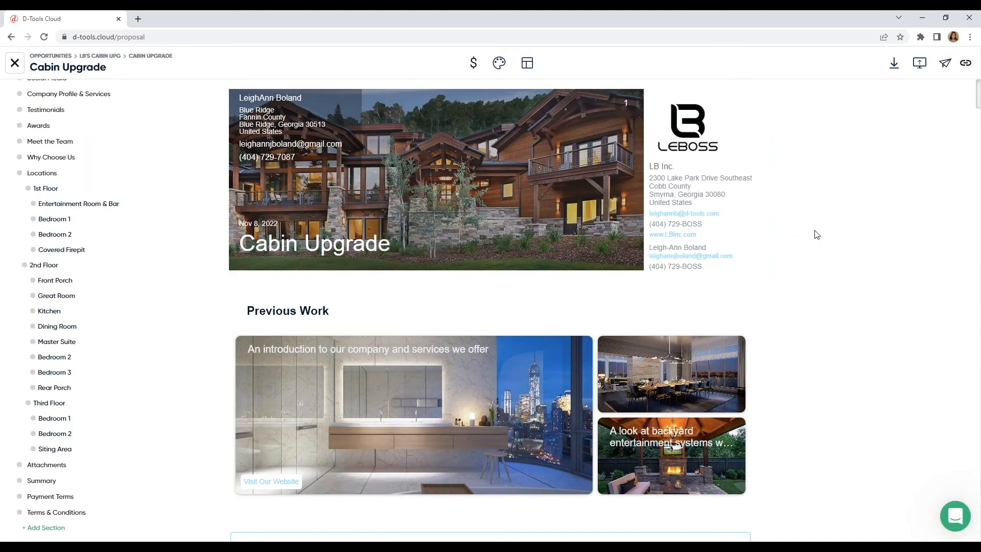
scroll(803, 280, "down", 3)
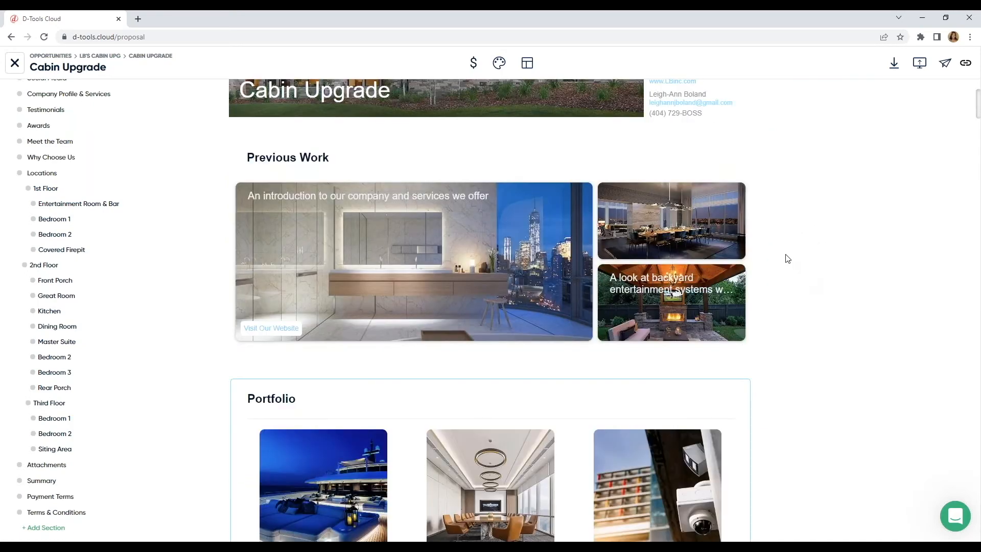
scroll(810, 252, "down", 15)
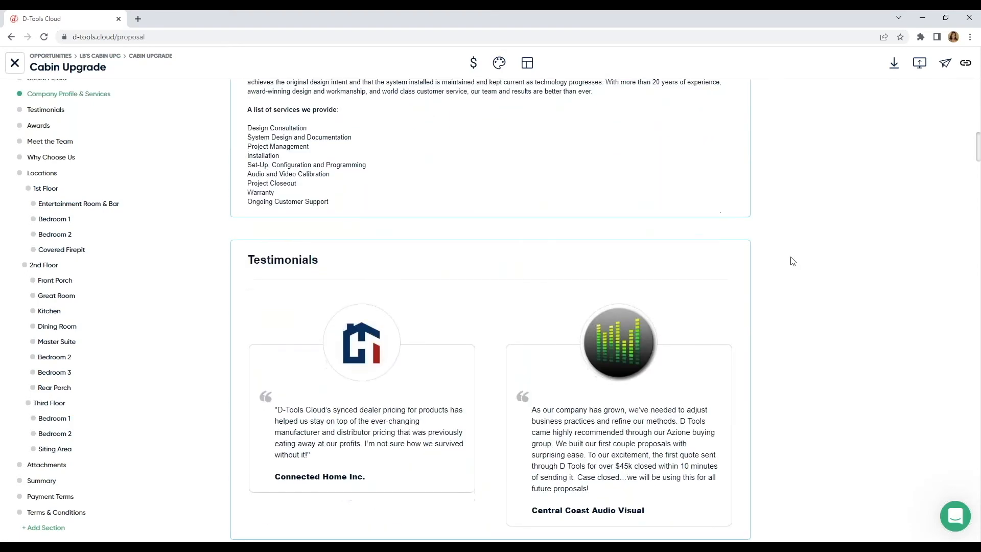
scroll(792, 261, "down", 3)
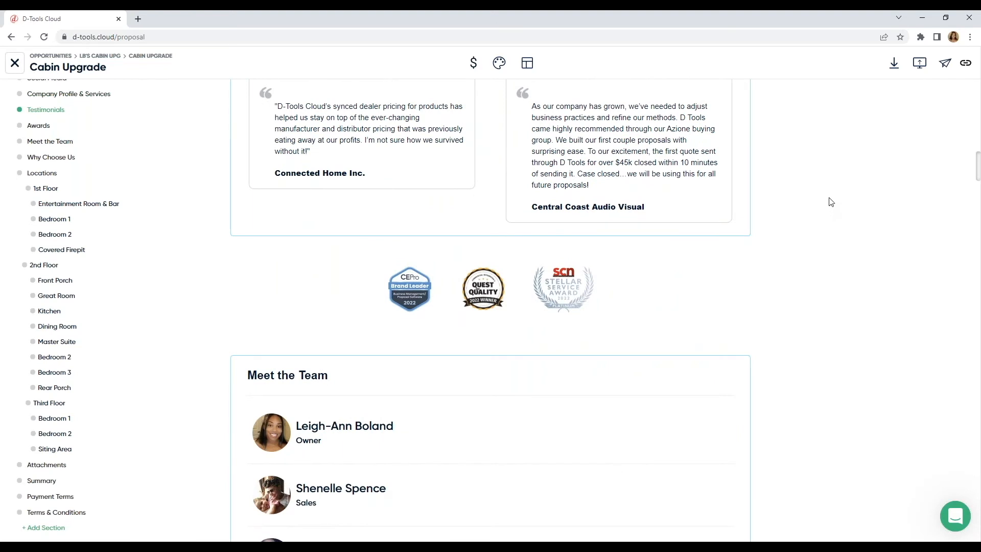
Open the proposal's email sharing form and view the expiration date calendar without picking a date
left_click(946, 64)
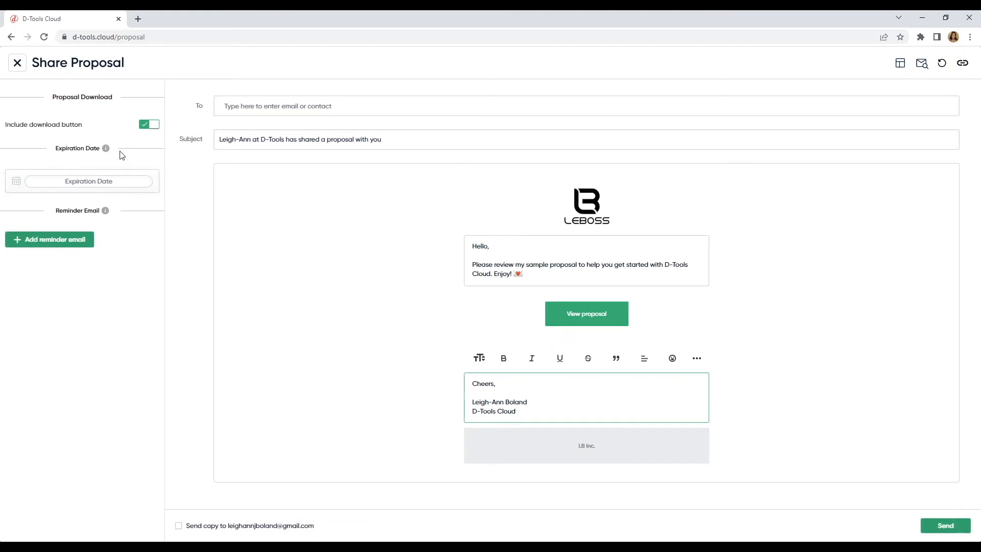
mouse_move(106, 211)
left_click(93, 183)
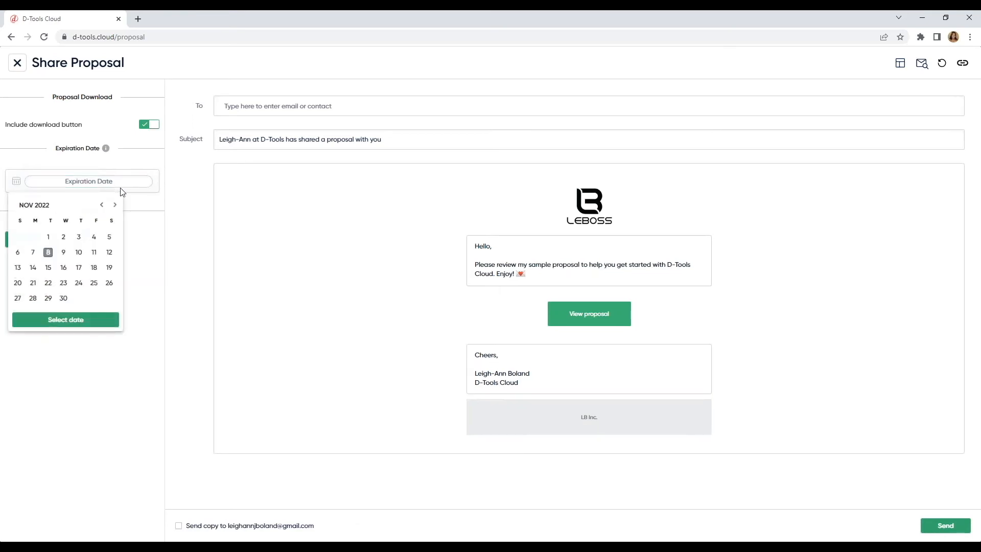
left_click(152, 213)
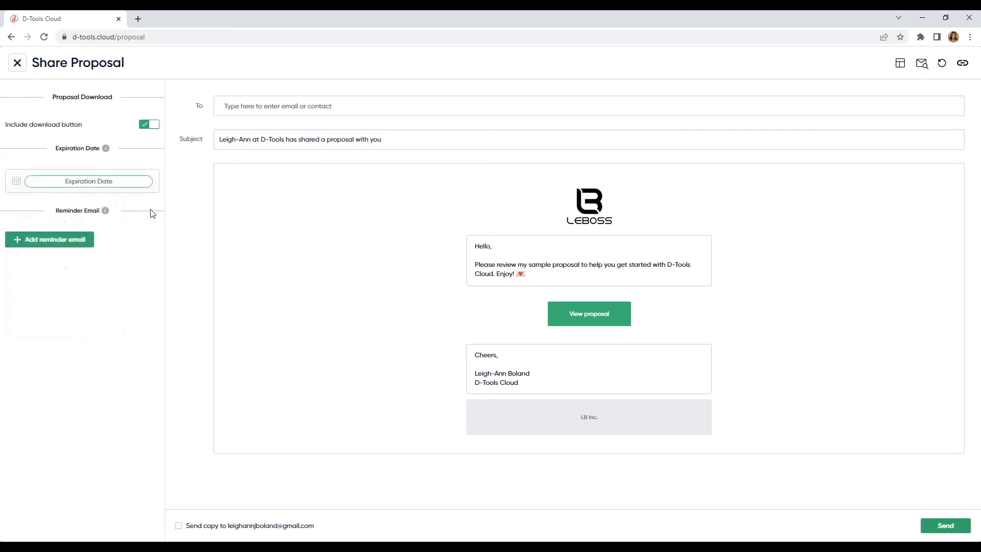
Set the proposal's expiration date to Nov 23, 2022 and add a reminder email 7 days before expiration
left_click(78, 241)
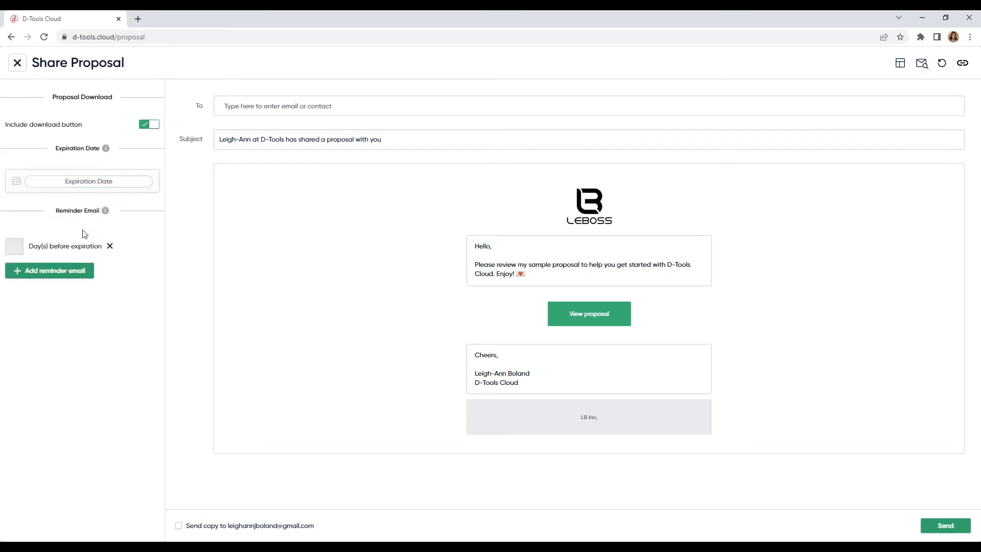
left_click(92, 185)
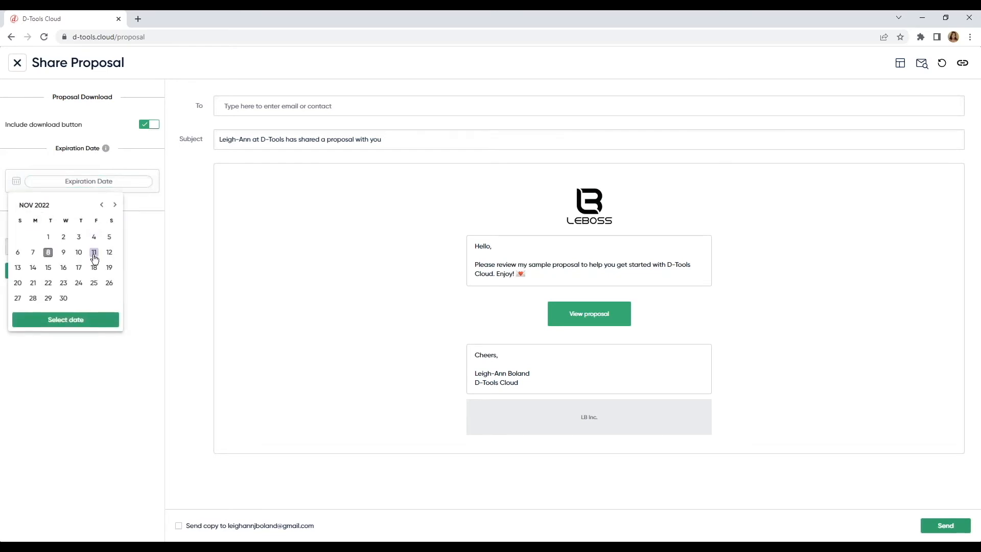
left_click(64, 282)
left_click(77, 320)
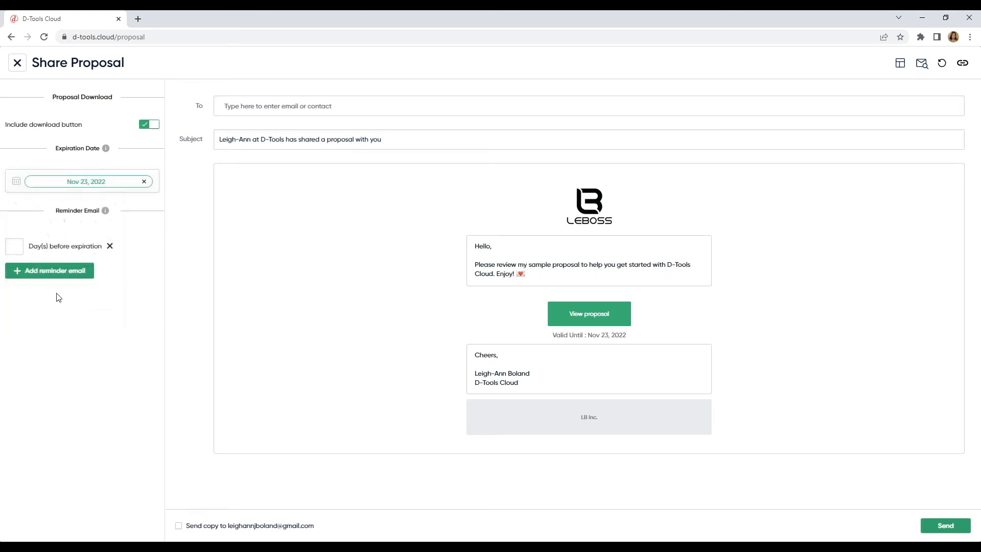
left_click(18, 246)
type("7")
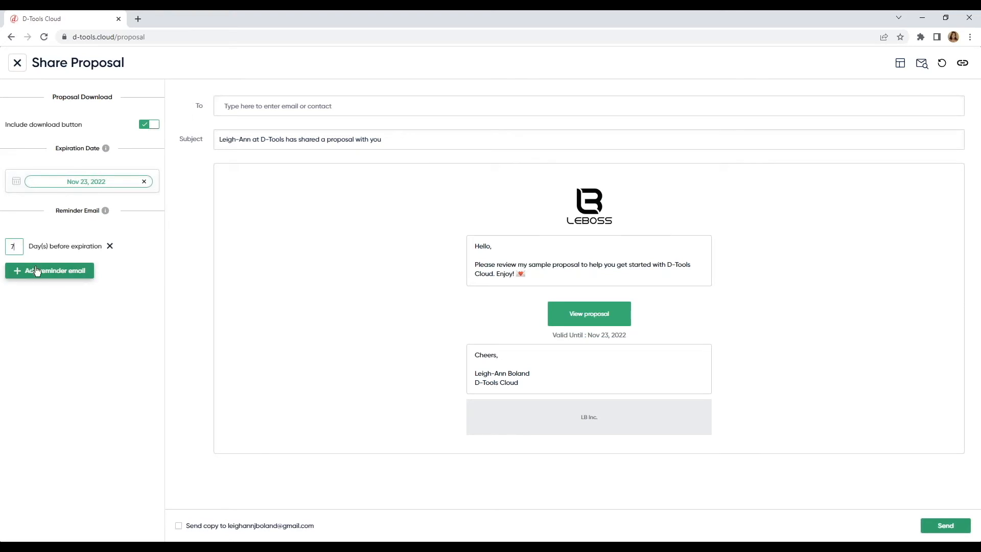
Add a second reminder email 1 day before expiration and close the proposal sharing form
left_click(41, 270)
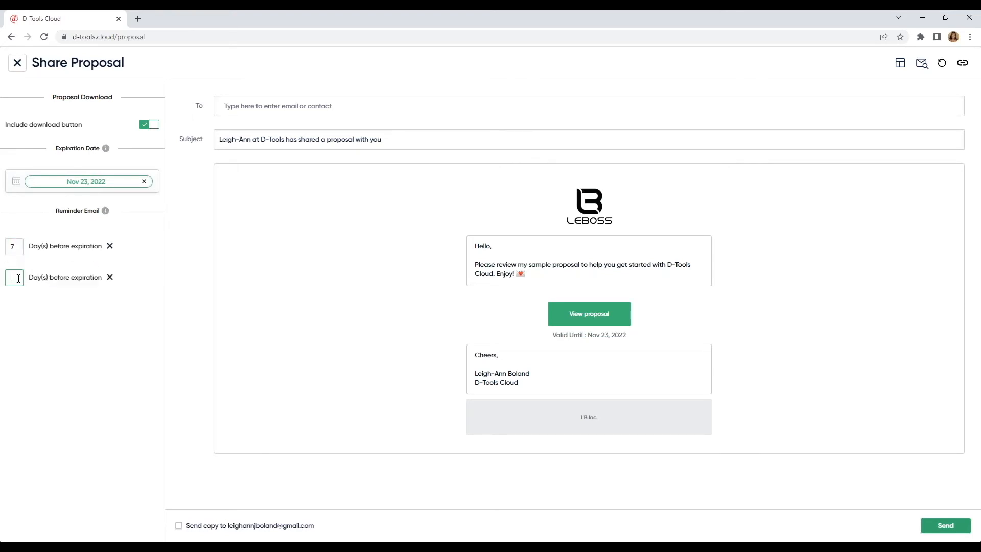
type("1")
left_click(90, 312)
left_click(18, 63)
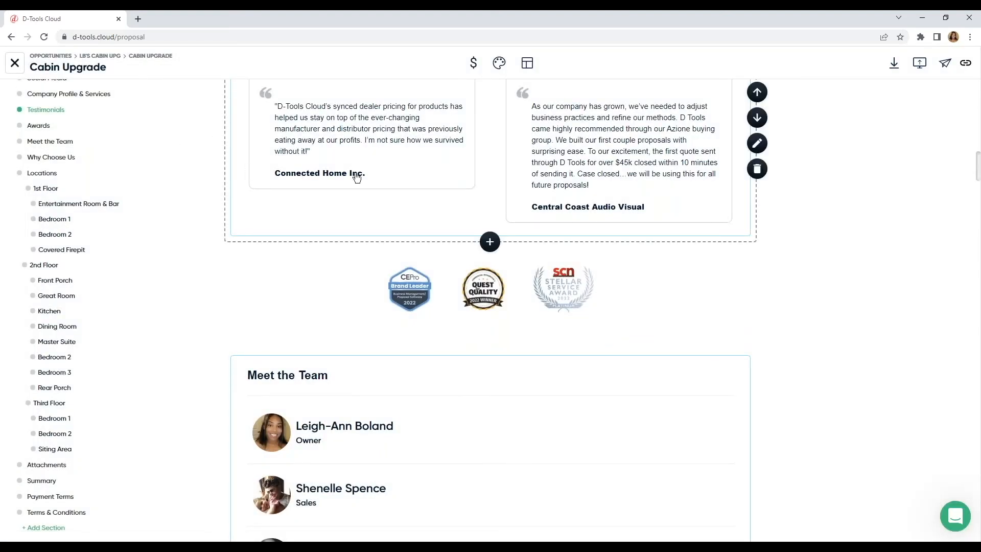
Present the proposal as the client sees it, dismiss the expiration notice, and look through the Conference Rooms portfolio gallery
left_click(919, 64)
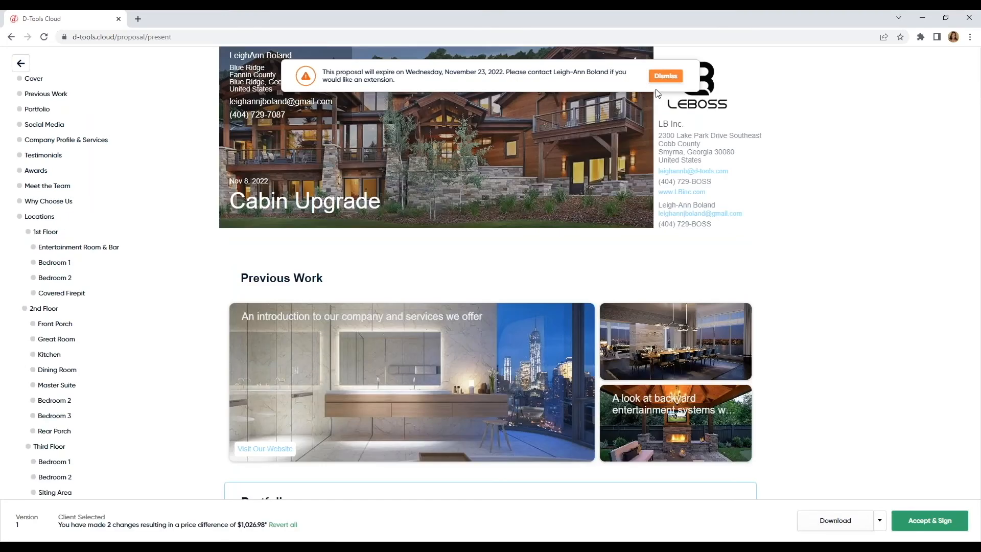
left_click(663, 77)
scroll(445, 204, "down", 6)
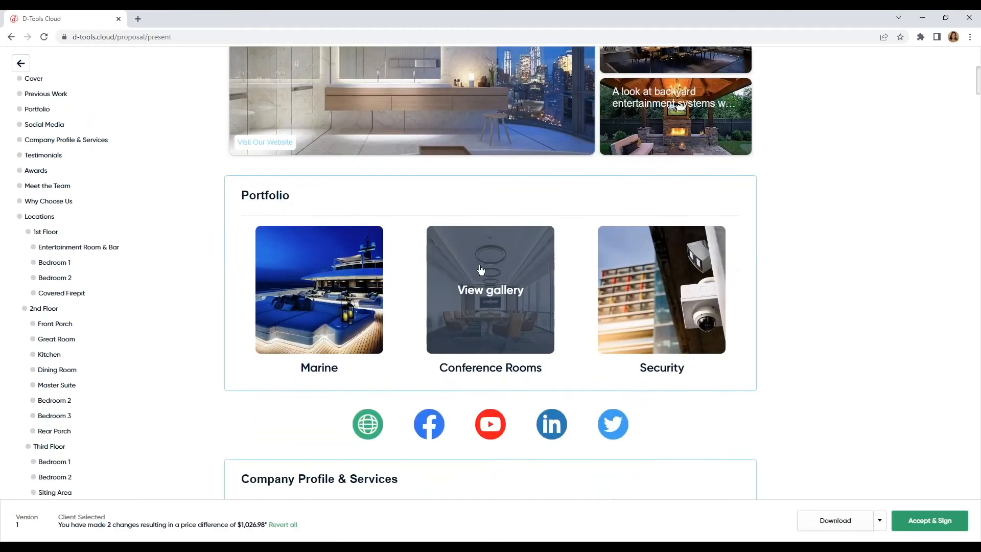
left_click(493, 299)
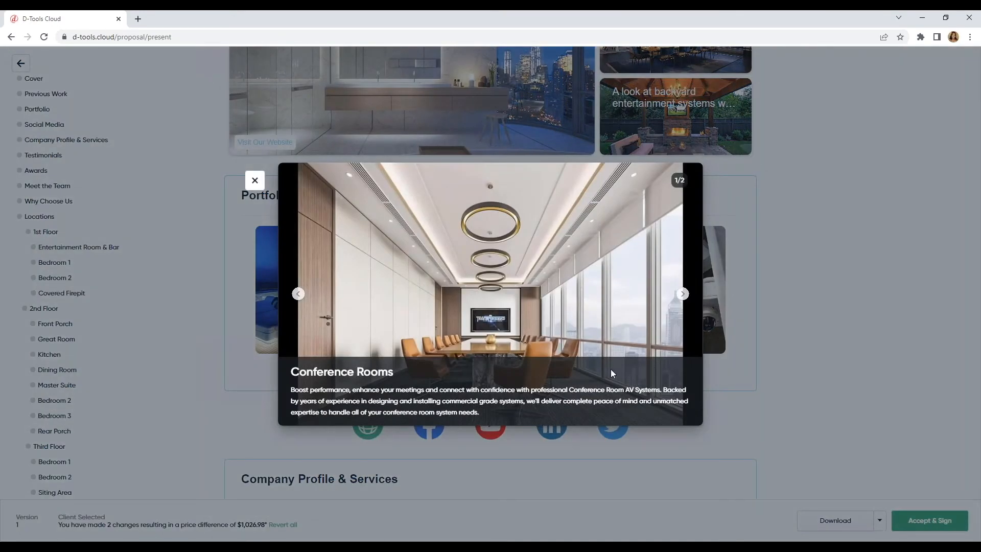
left_click(683, 295)
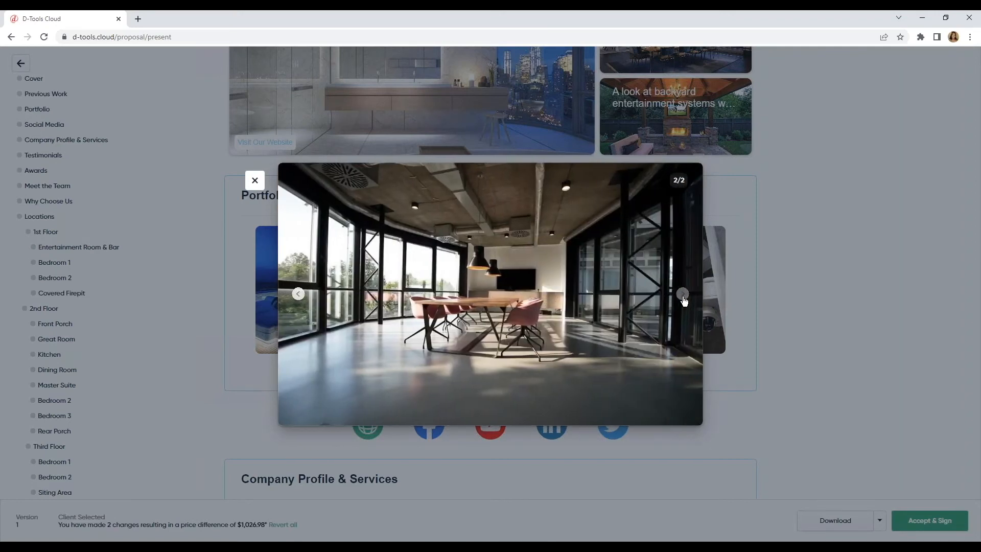
left_click(255, 181)
For the Entertainment Room & Bar, choose the Better TV alternate Samsung QN65QN90BAFXZA and apply the optional Leon Speakers Hz44-OS soundbar
scroll(391, 261, "down", 10)
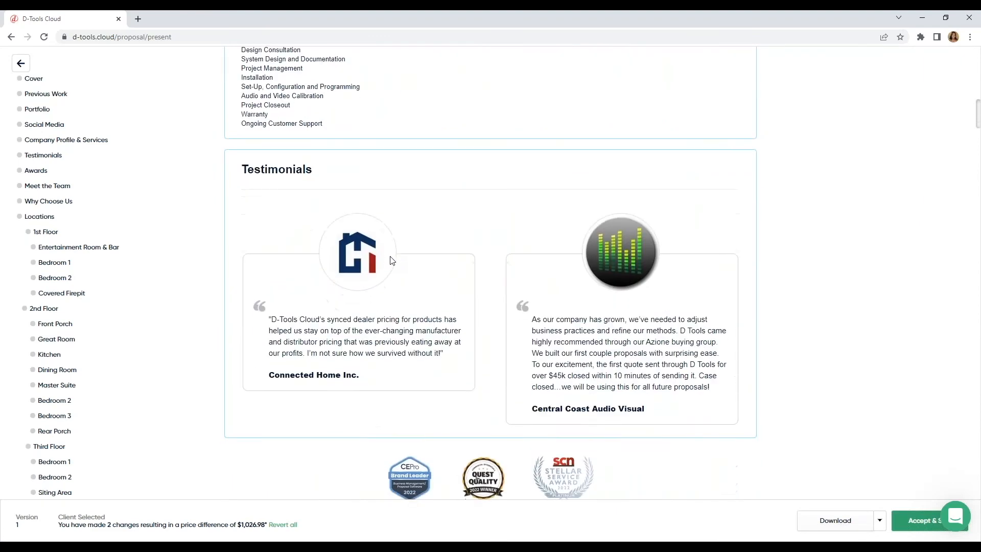
scroll(391, 261, "down", 12)
scroll(379, 275, "down", 10)
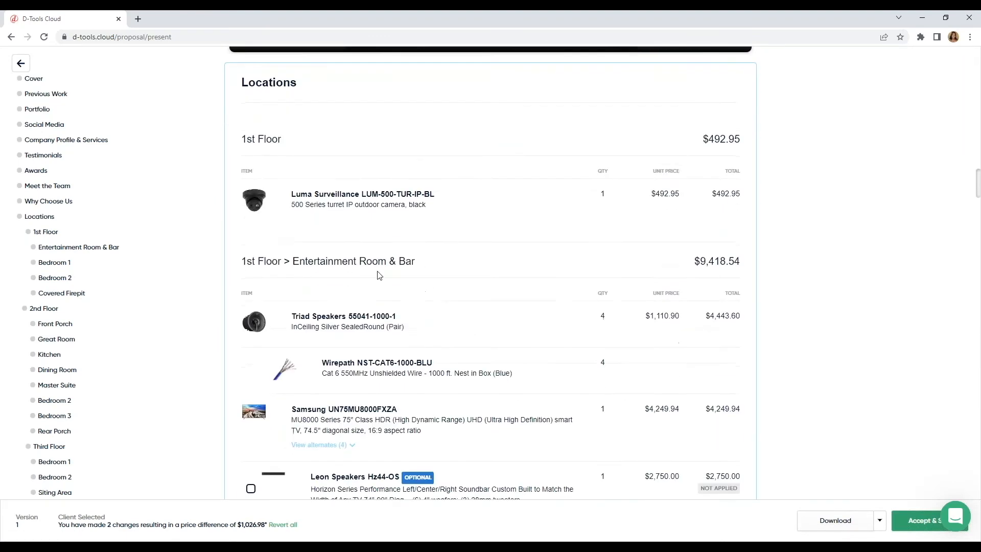
scroll(392, 265, "down", 3)
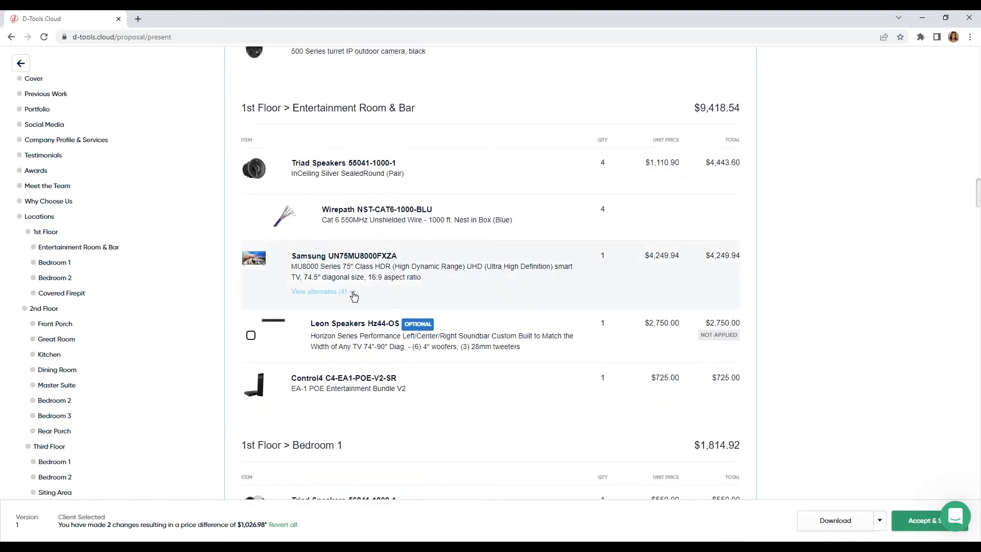
left_click(338, 292)
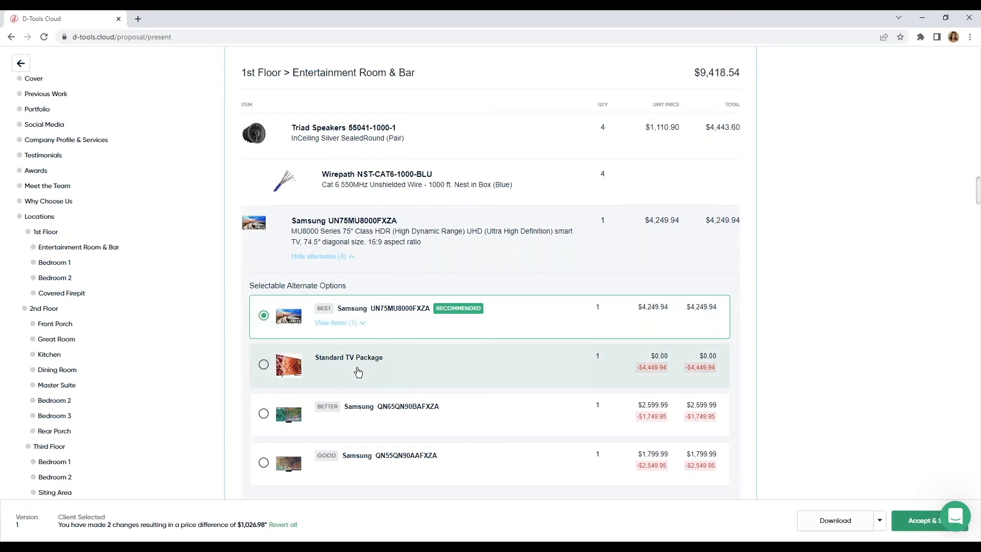
left_click(264, 414)
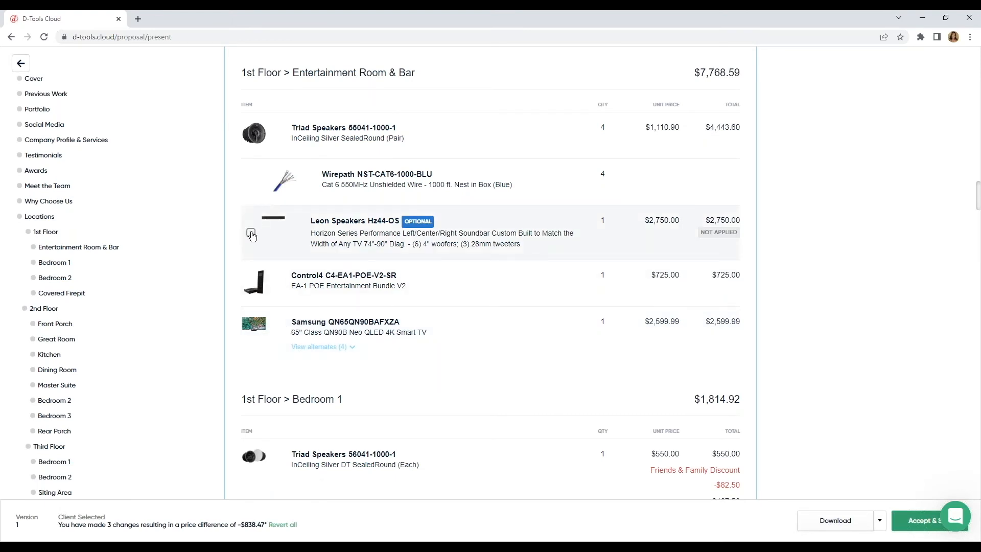
left_click(251, 233)
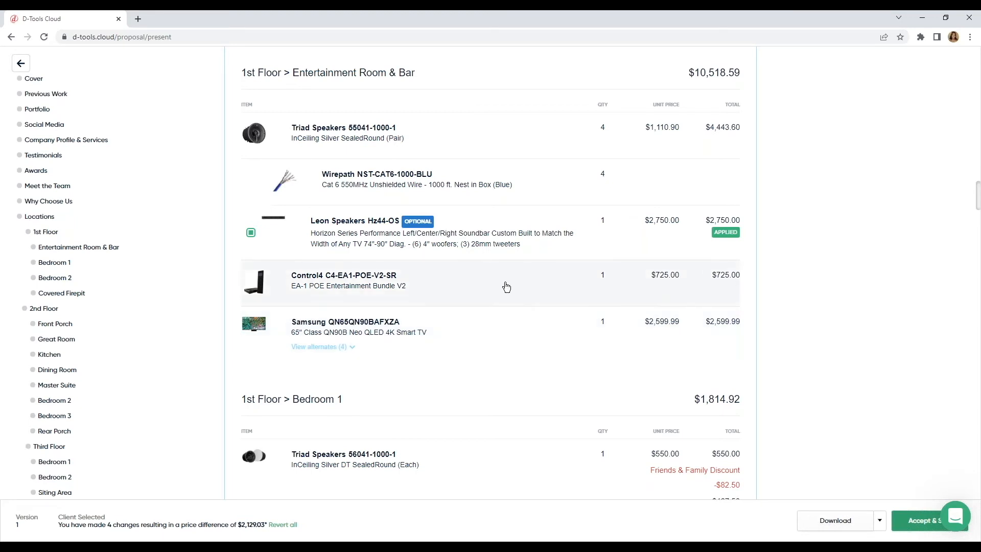
Leave the client presentation and close the Cabin Upgrade proposal and quote
scroll(503, 285, "up", 6)
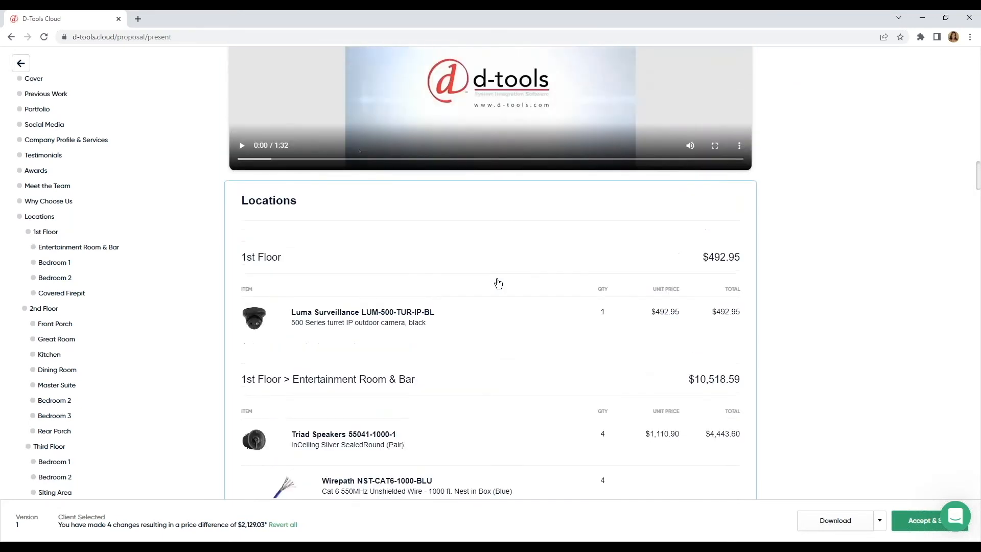
scroll(498, 283, "up", 1)
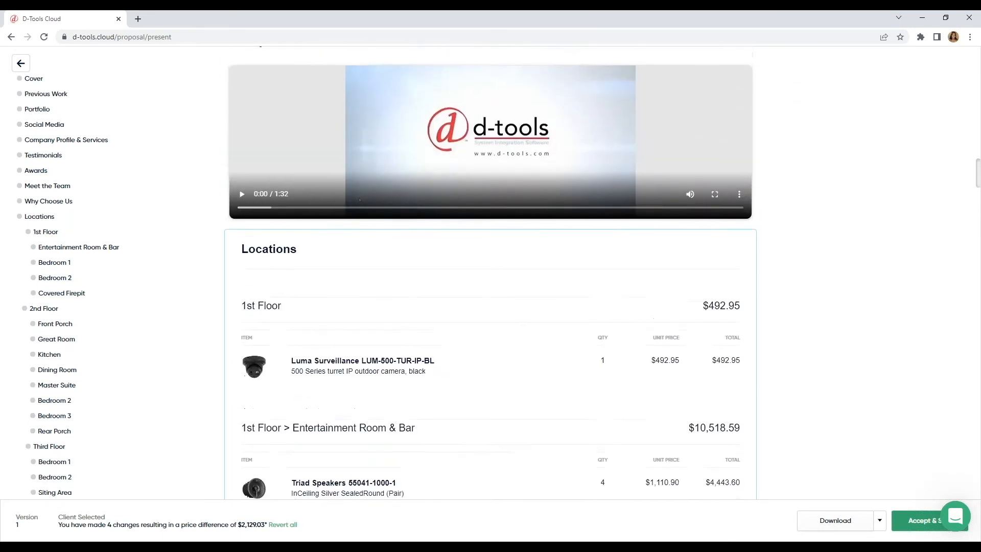
left_click(21, 64)
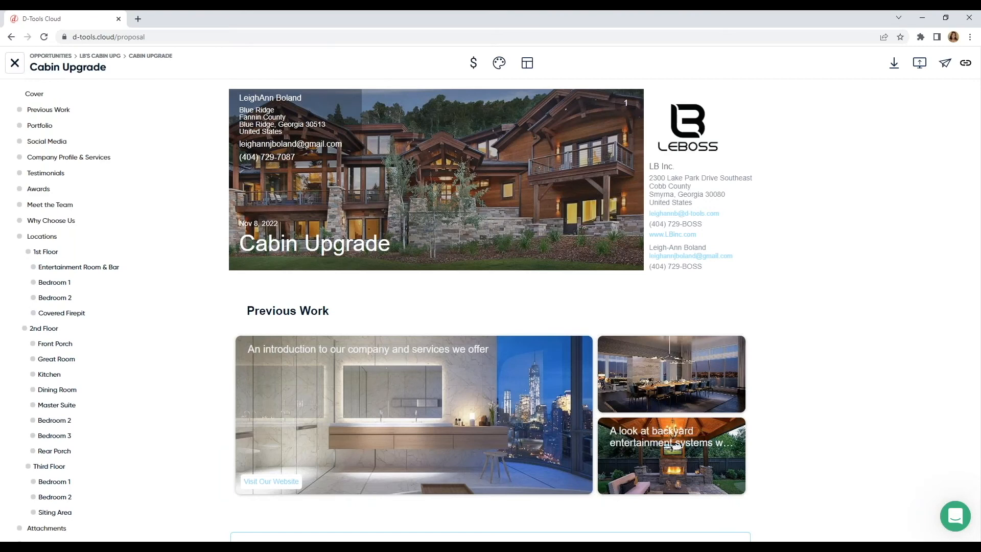
left_click(14, 63)
left_click(18, 63)
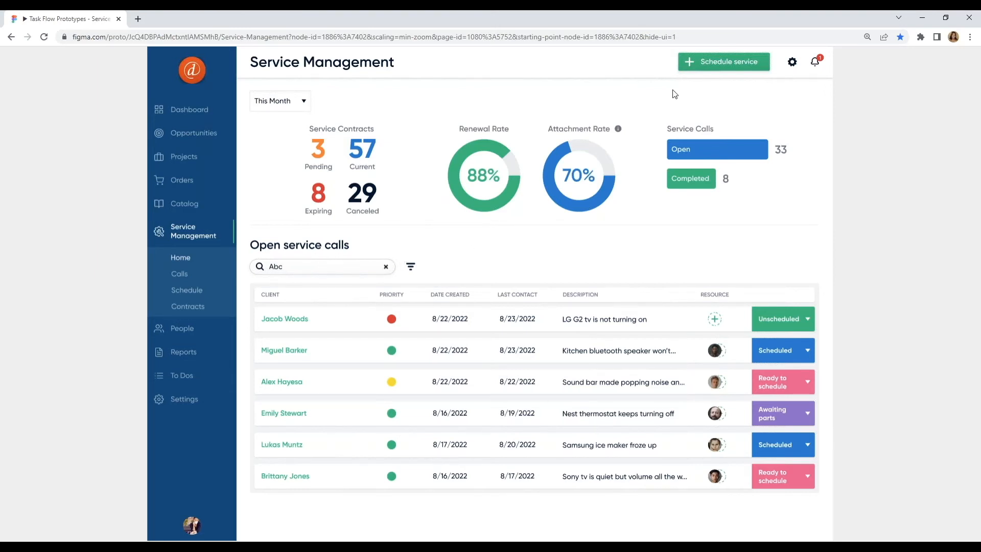
View the status filter options of the service contracts in the Service Management prototype and start quoting a service plan
left_click(202, 313)
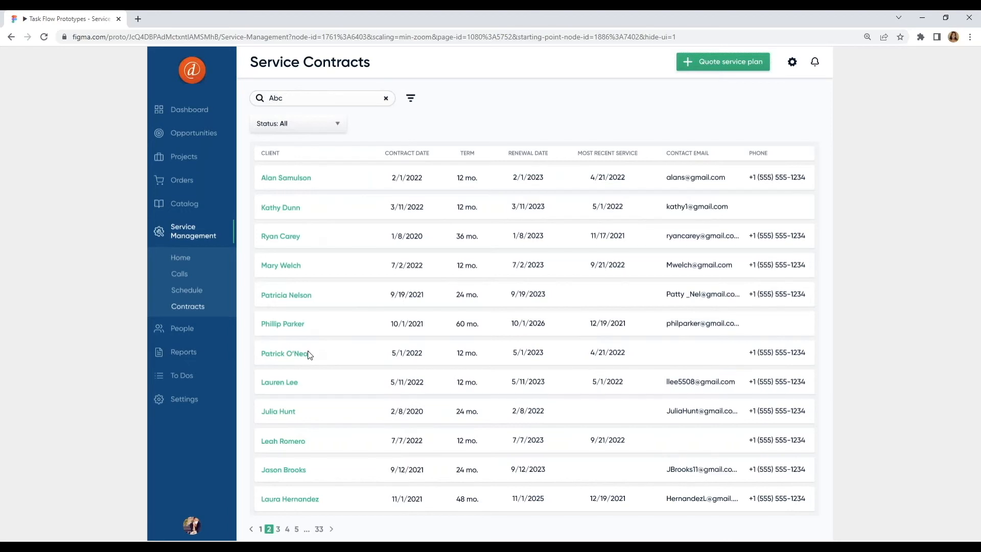
left_click(326, 126)
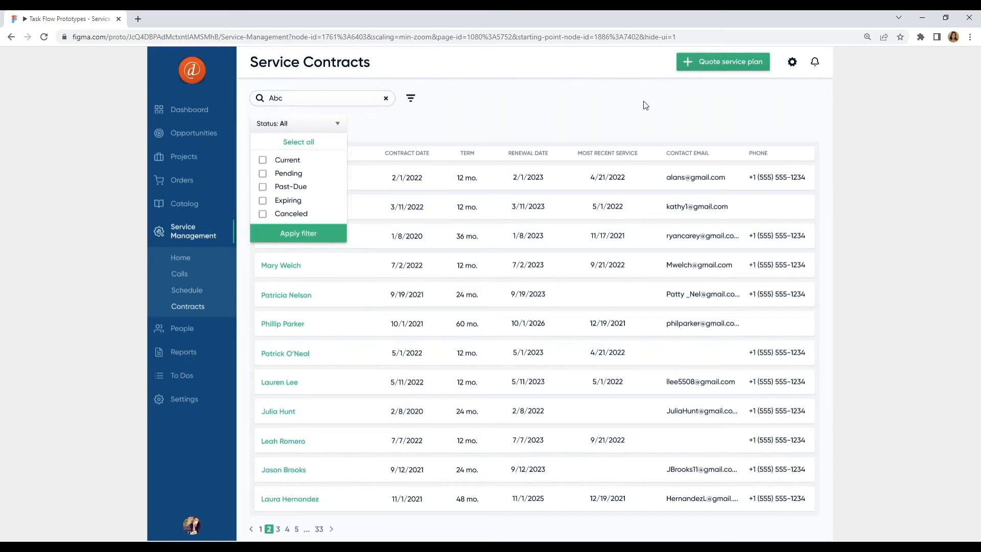
left_click(721, 63)
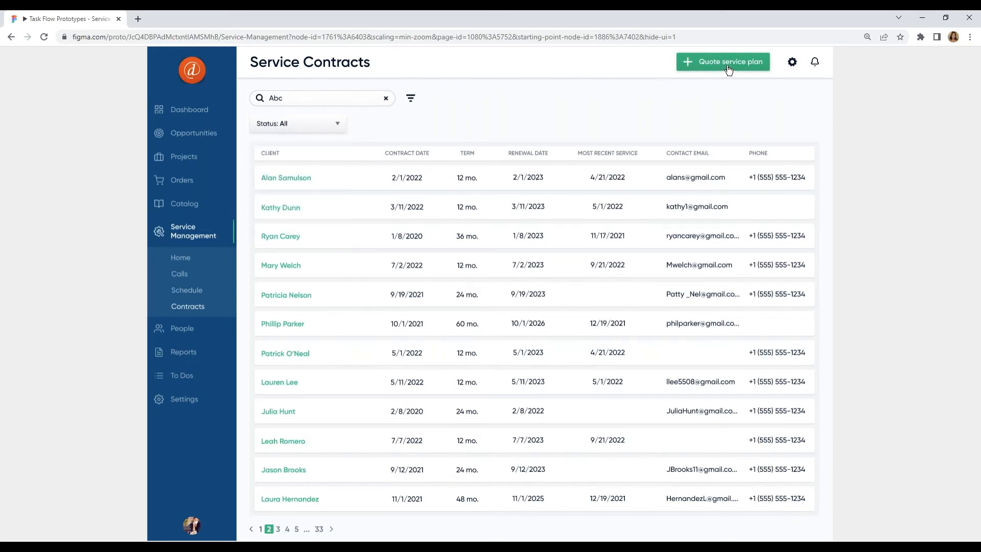
left_click(726, 65)
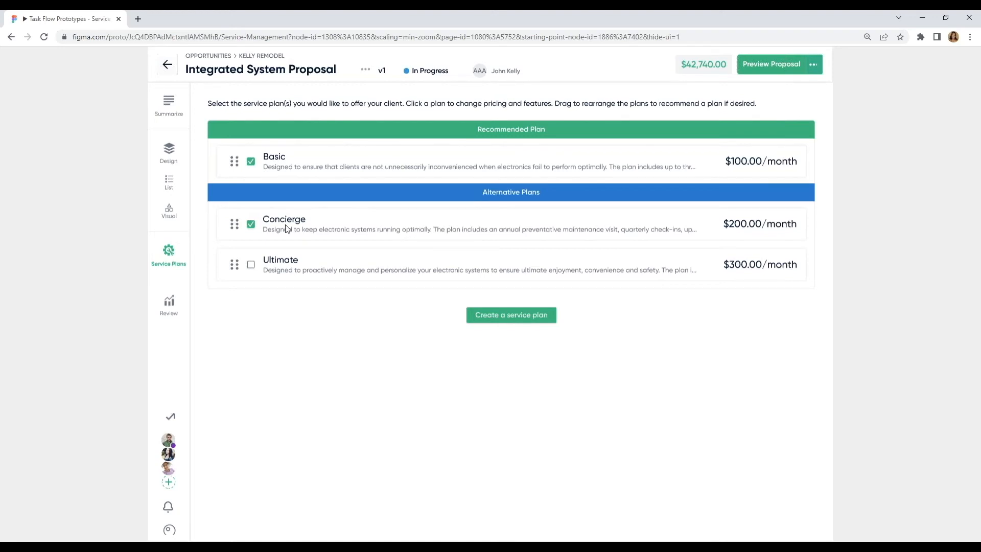
Open the Basic service plan and examine its pricing, contract length, billing frequency and coverage settings
left_click(466, 170)
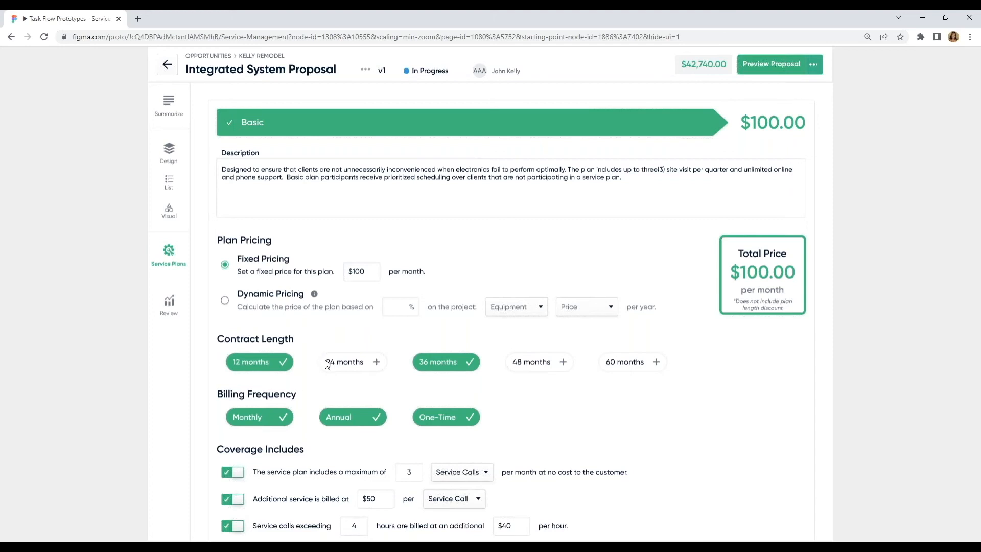
scroll(312, 353, "down", 1)
scroll(307, 350, "down", 2)
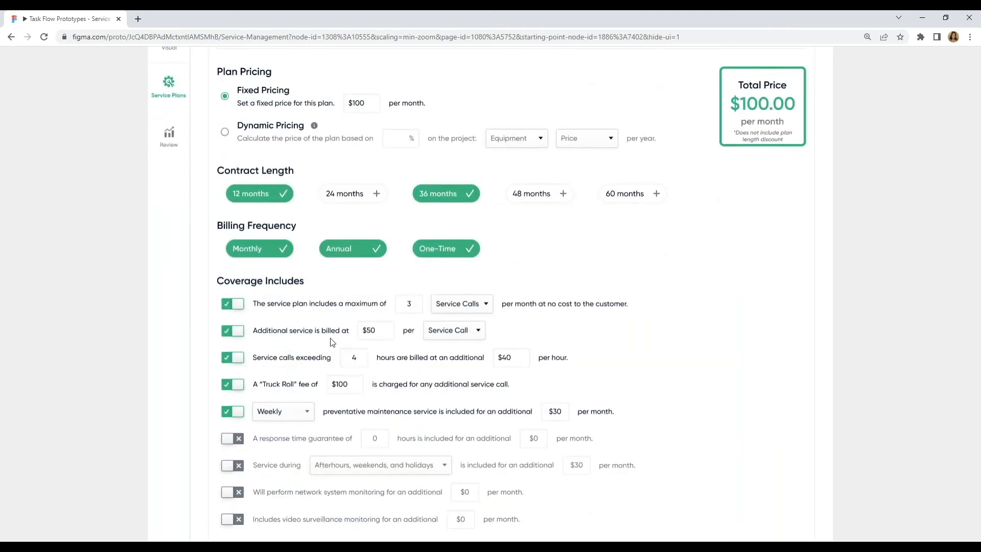
scroll(332, 342, "down", 1)
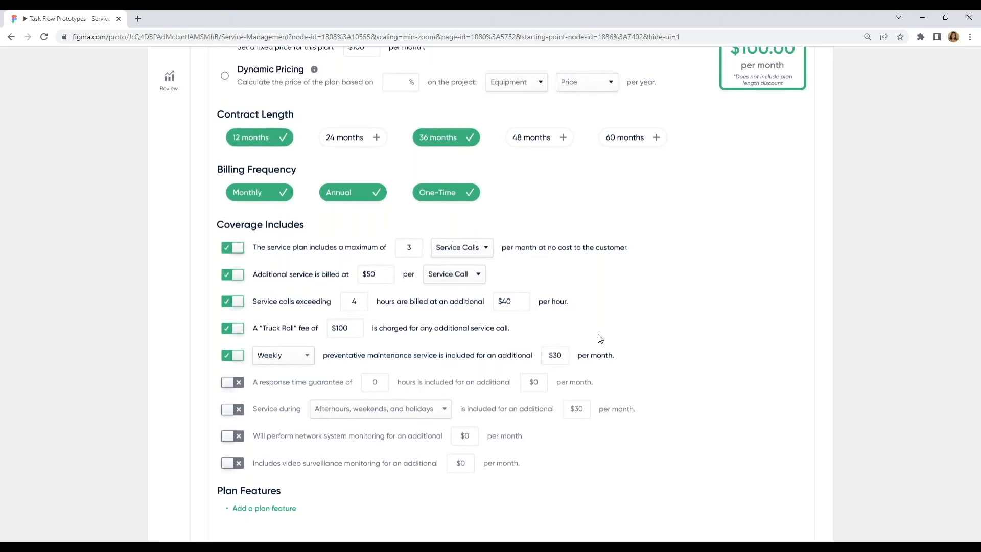
scroll(675, 327, "up", 3)
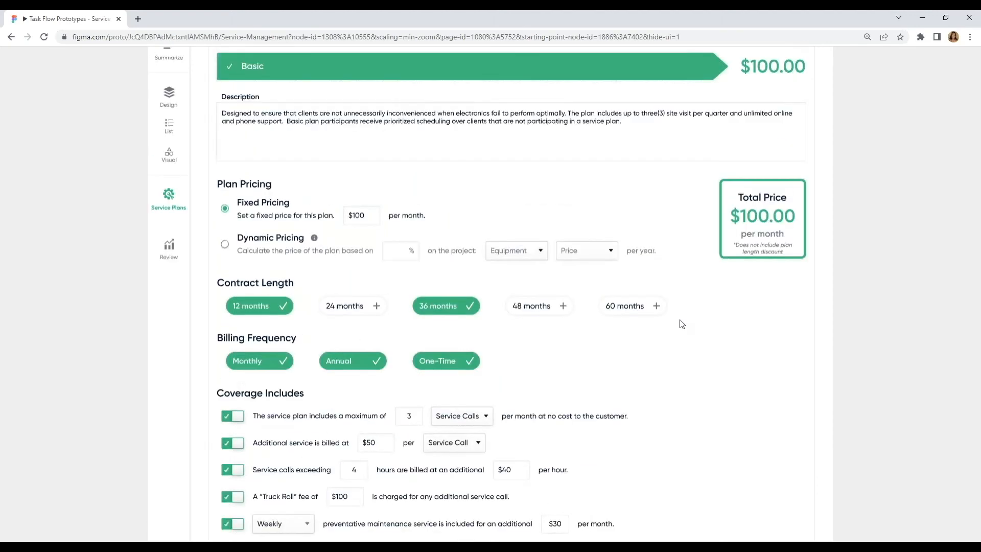
scroll(682, 323, "up", 1)
scroll(682, 324, "down", 2)
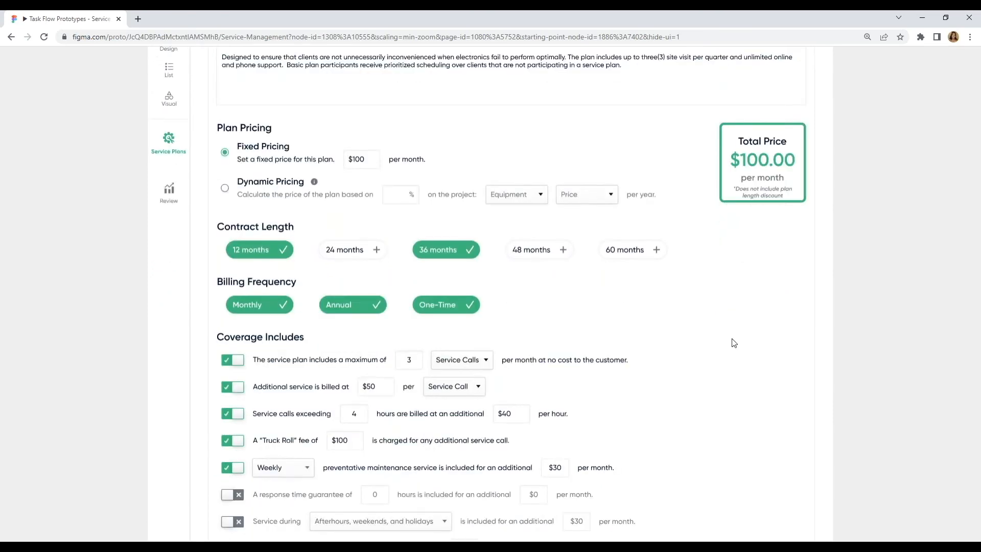
scroll(734, 342, "down", 1)
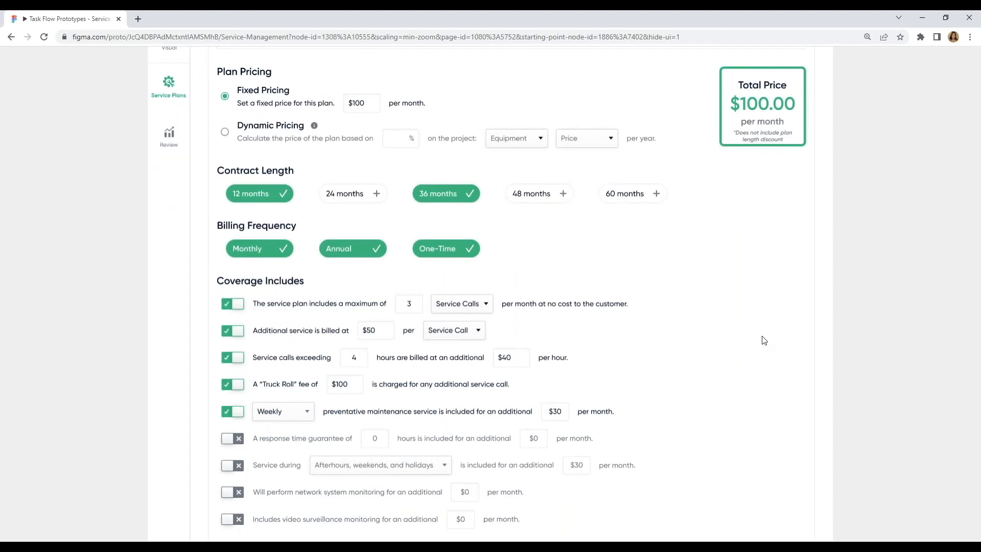
scroll(762, 339, "up", 3)
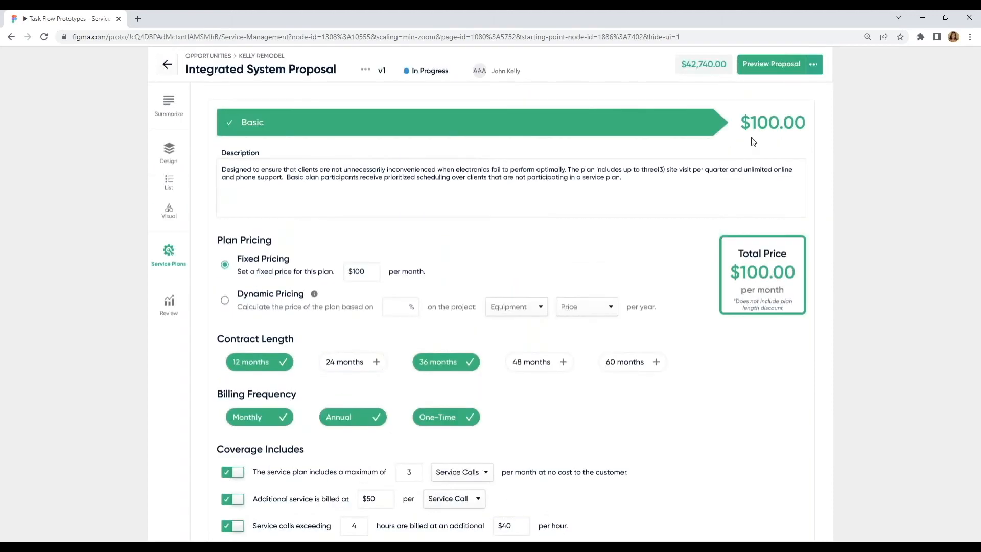
Preview the Integrated System Proposal, expand the Basic plan's details and select that plan at $100.00 per month
left_click(772, 72)
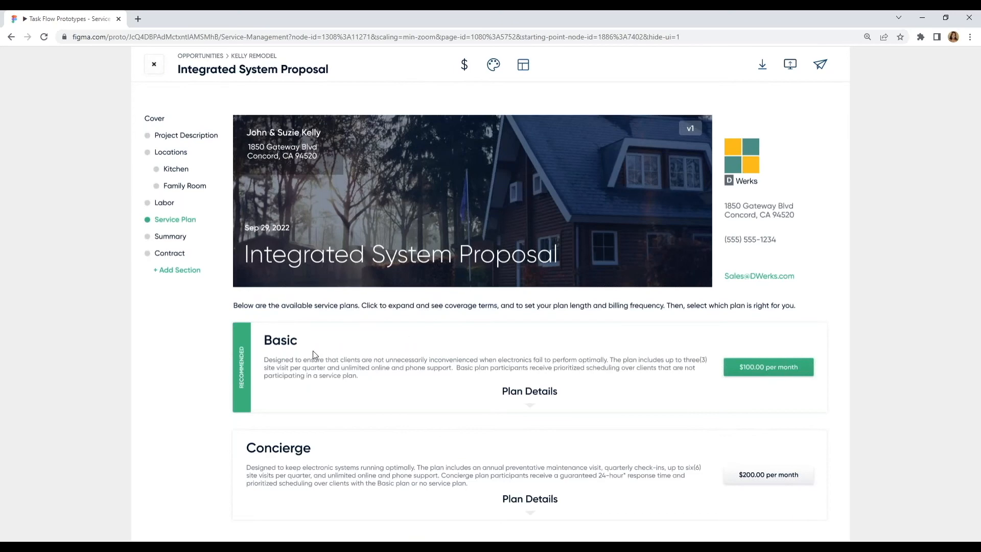
scroll(315, 352, "down", 1)
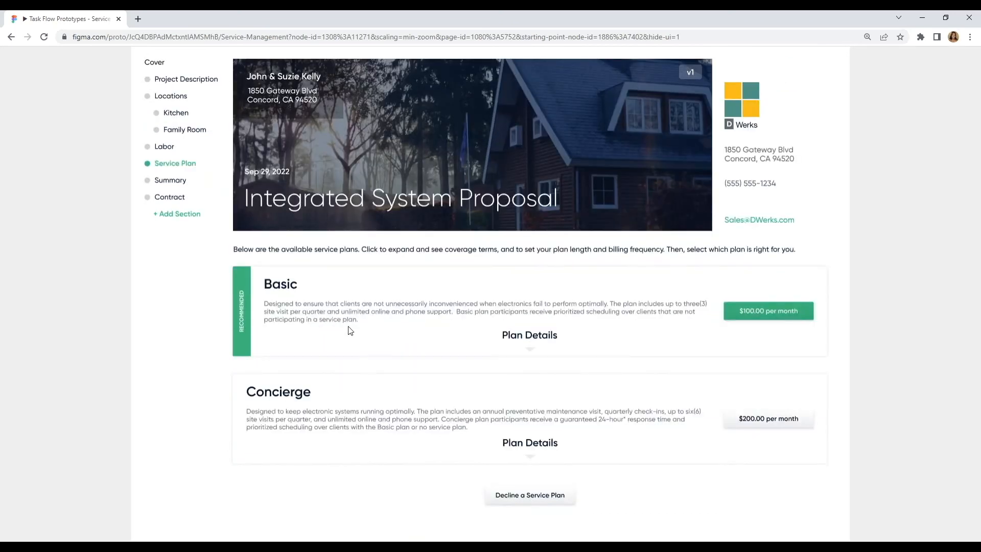
left_click(530, 352)
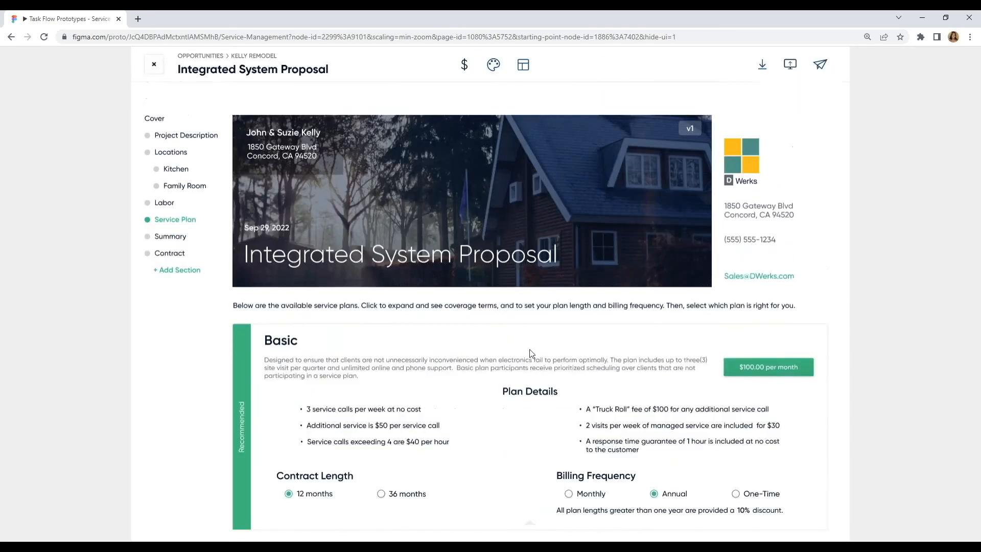
scroll(471, 371, "down", 1)
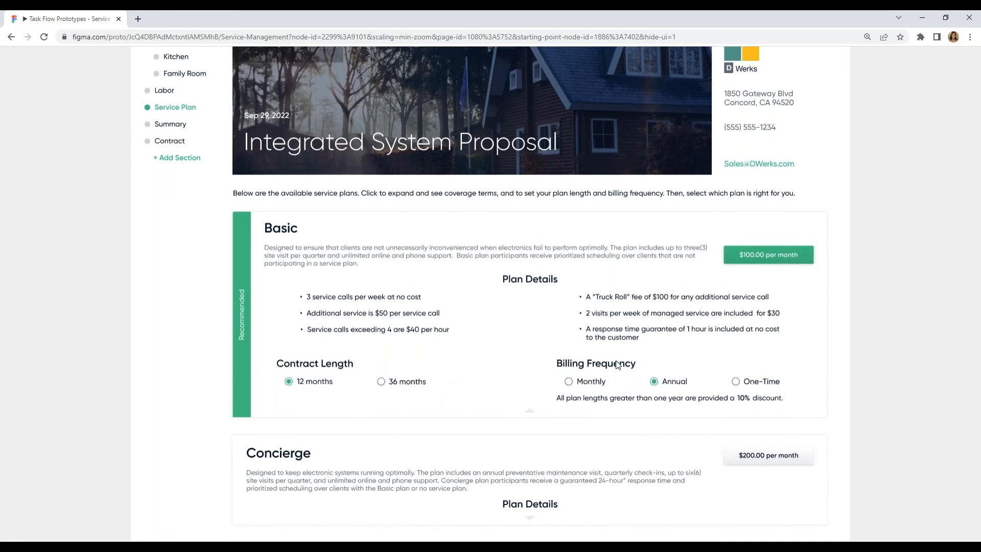
left_click(756, 260)
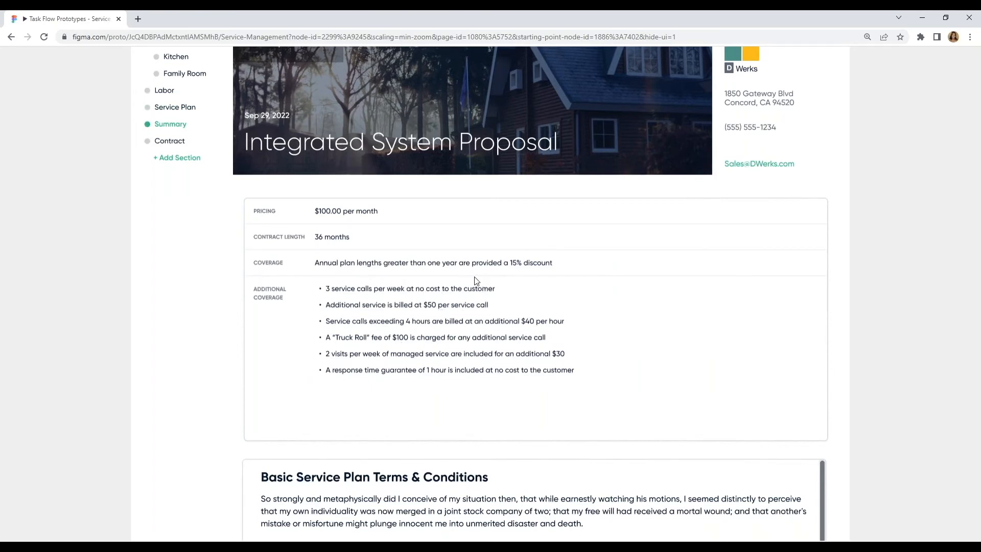
Close the proposal preview and return from the service plans to the service contracts list
scroll(474, 284, "up", 3)
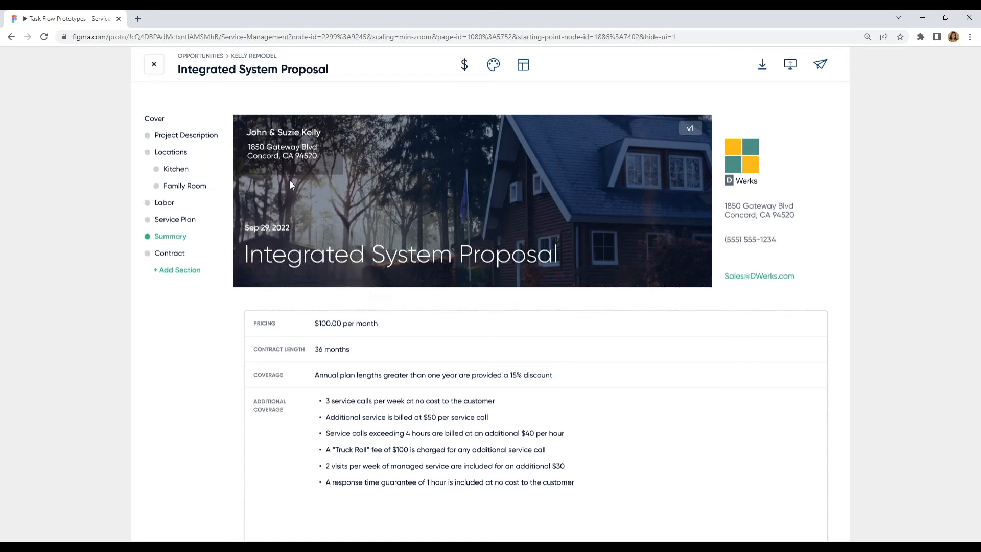
left_click(155, 65)
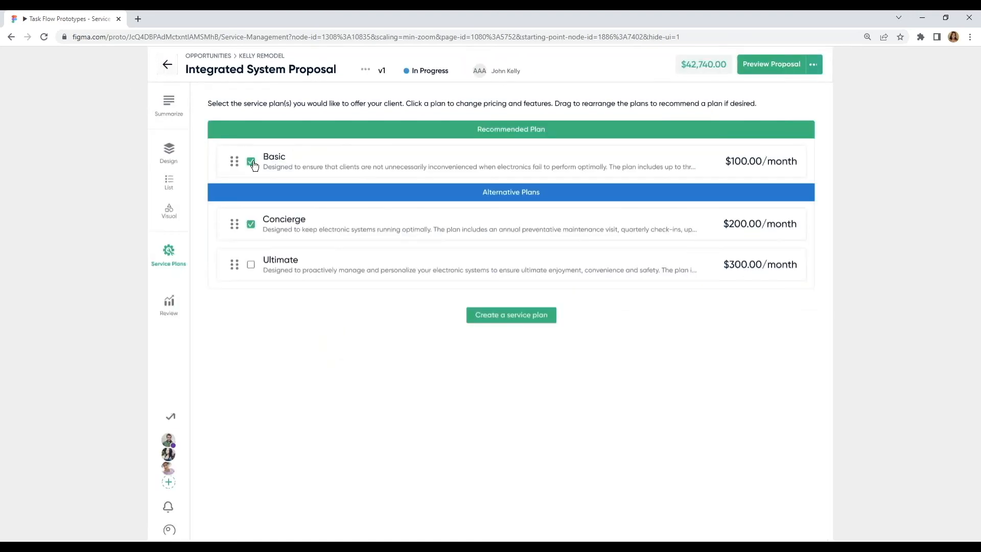
left_click(169, 68)
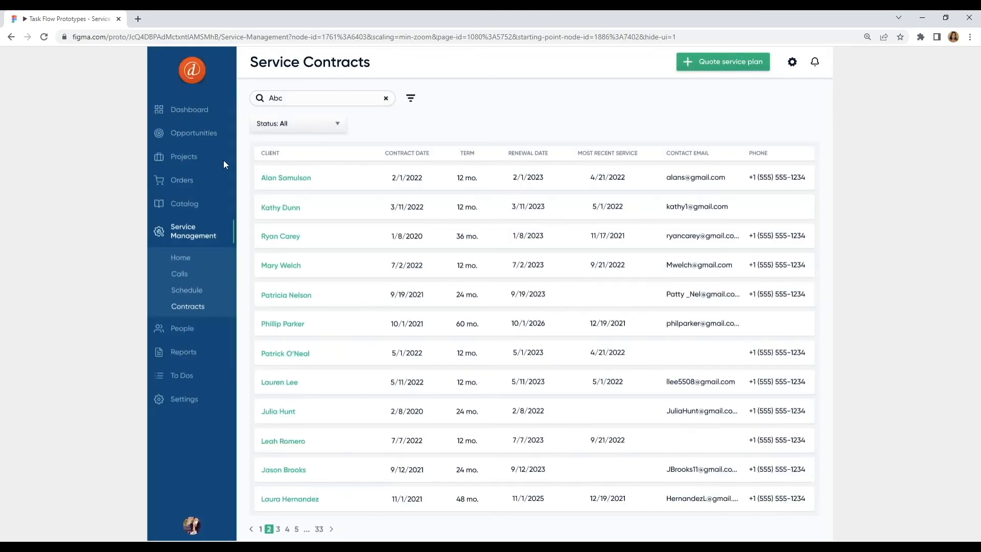
Open the Service Calls list and view its client, priority, resource and status filter options
left_click(179, 276)
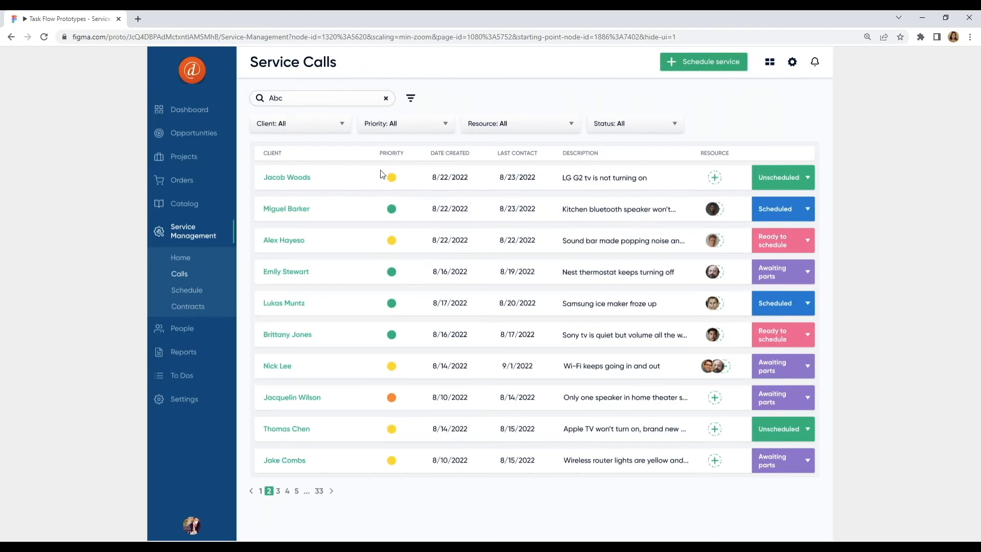
left_click(342, 129)
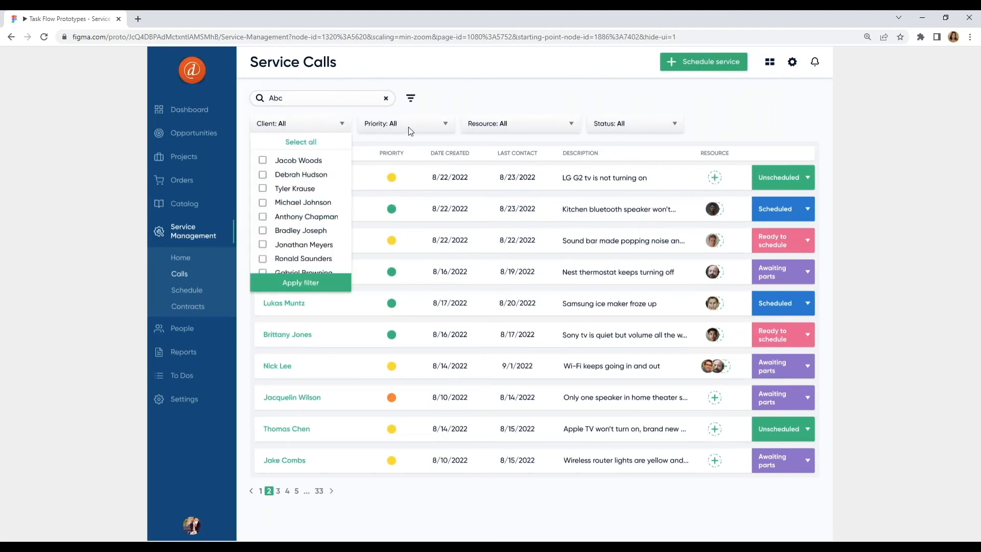
left_click(422, 129)
left_click(424, 129)
left_click(507, 124)
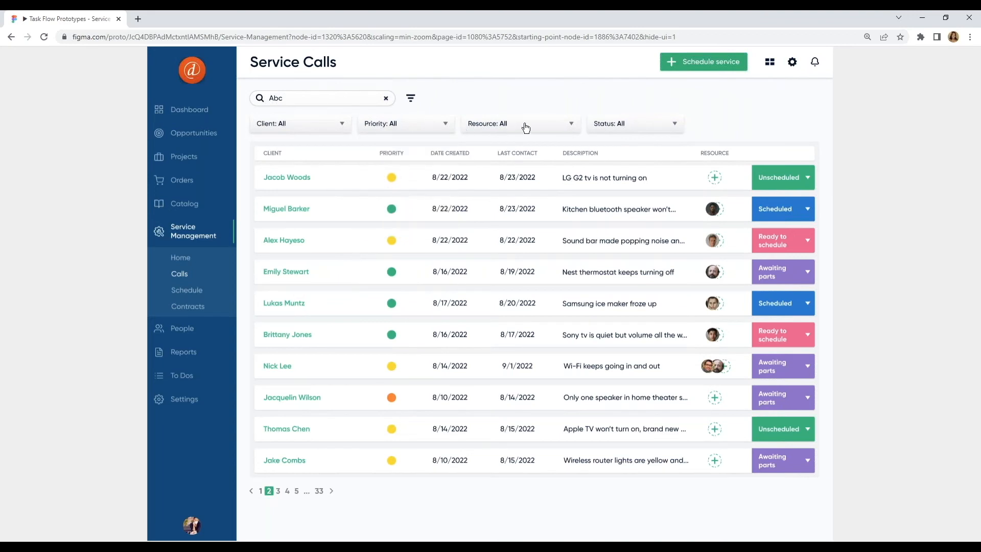
left_click(524, 125)
left_click(648, 128)
left_click(651, 131)
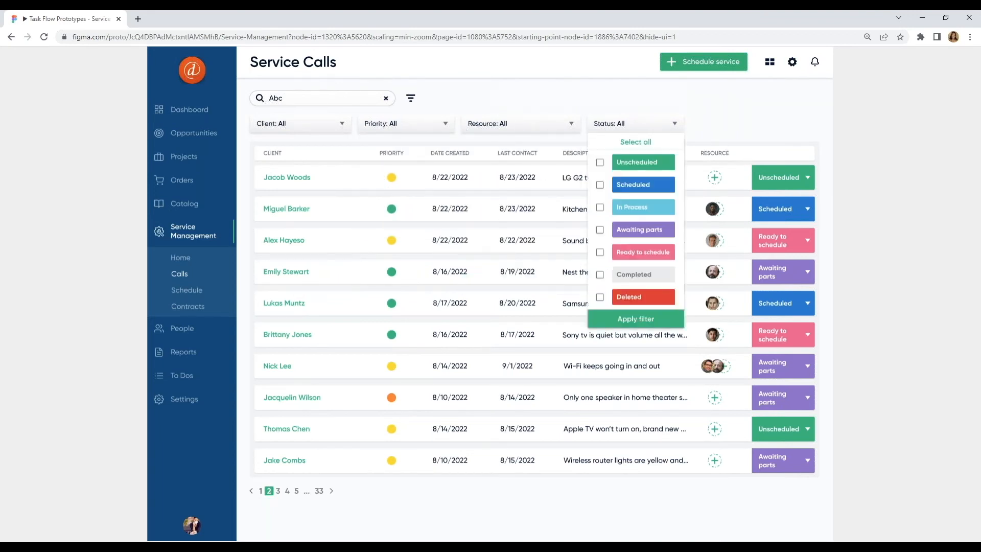
left_click(667, 106)
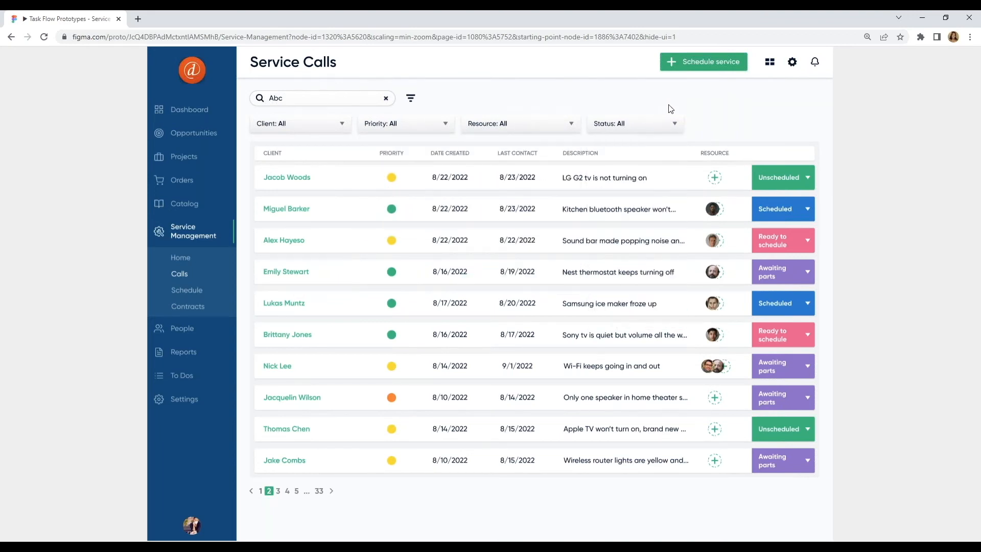
Start a new service call for the fourth suggested client with the Austin Mansion project, and view the priority options
left_click(703, 63)
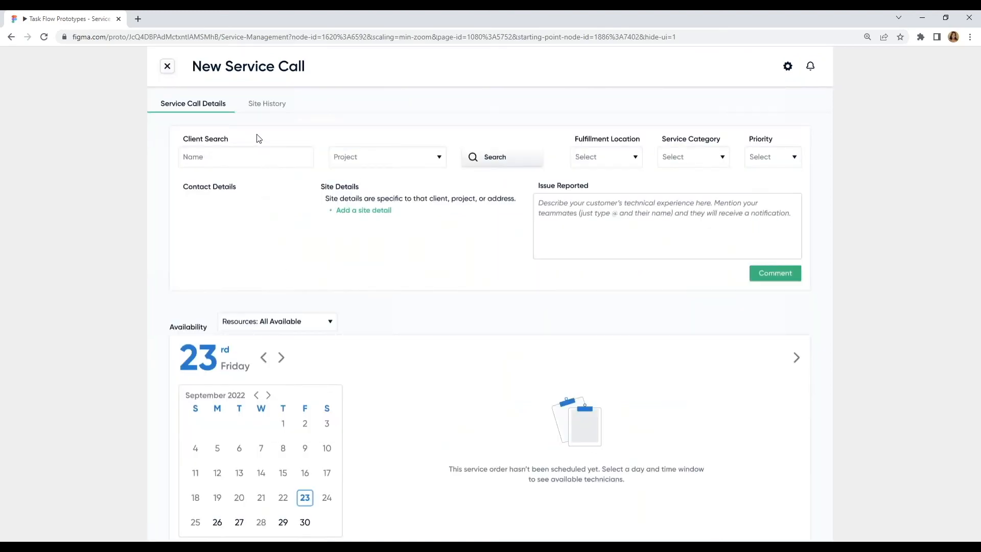
left_click(241, 162)
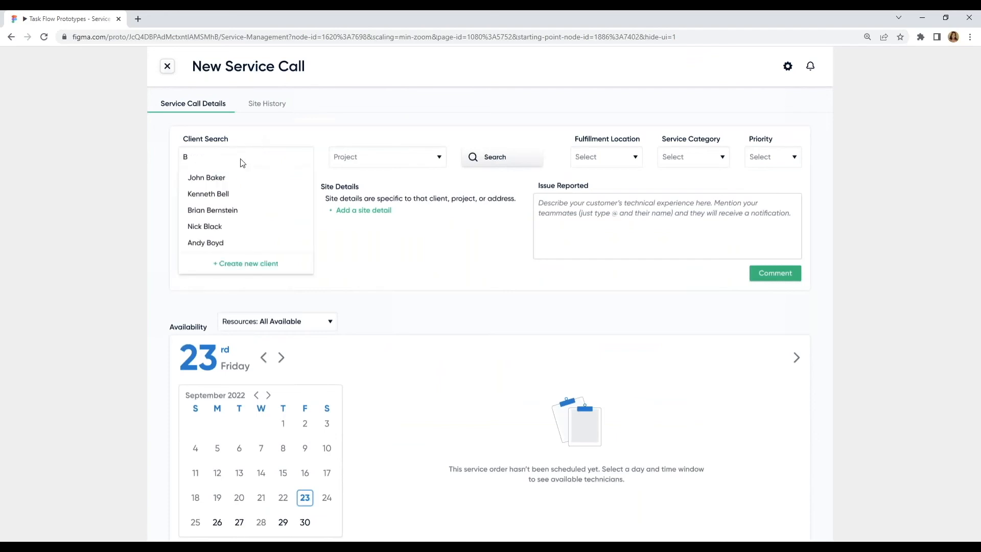
left_click(219, 227)
left_click(371, 215)
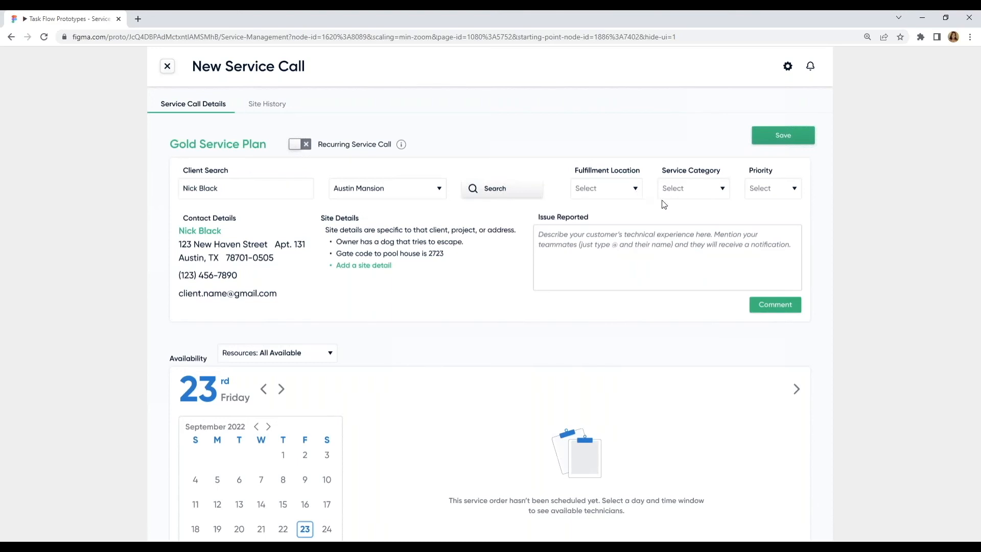
left_click(789, 193)
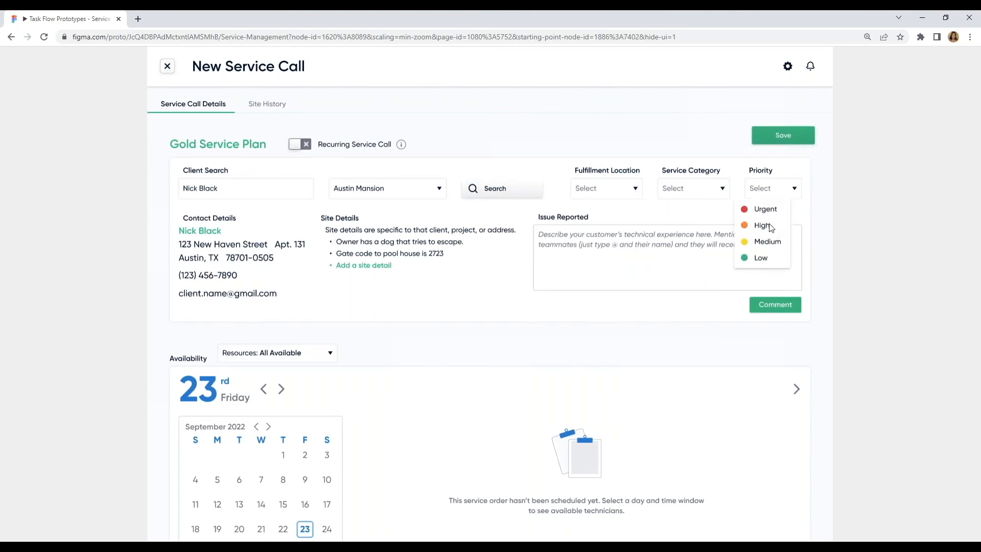
left_click(489, 291)
Schedule the service call for Monday, September 26, 2022, in the 10:00 AM - 12:00 PM window
scroll(393, 297, "down", 1)
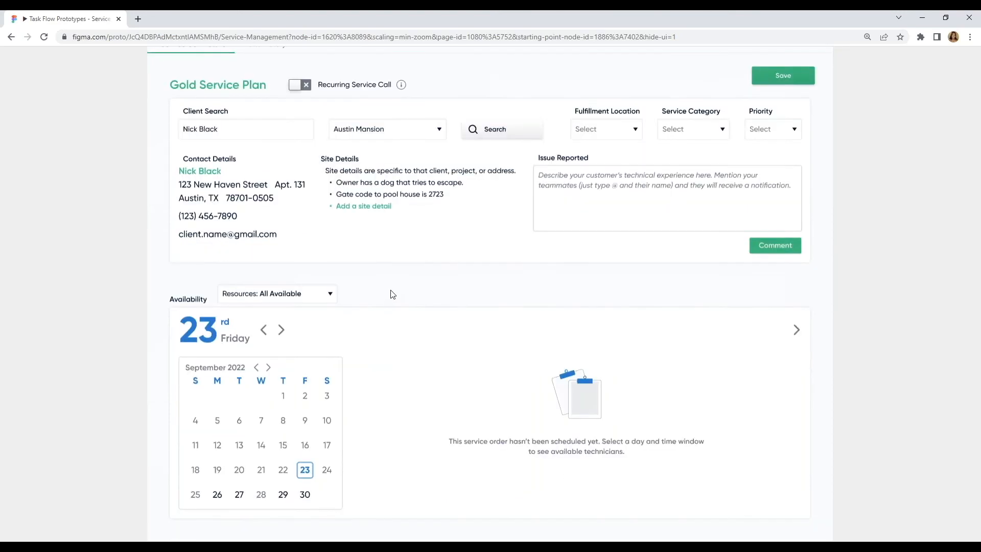
left_click(243, 498)
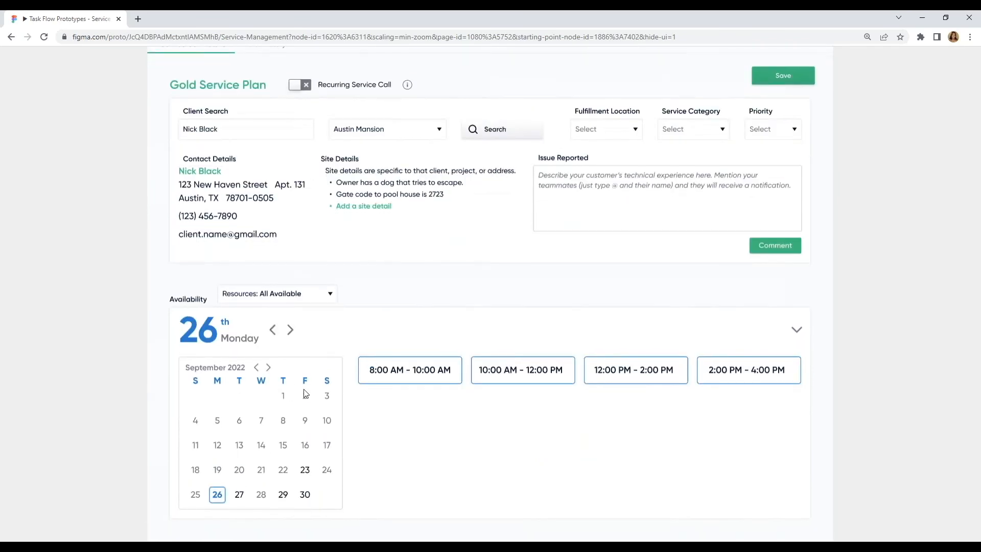
left_click(520, 375)
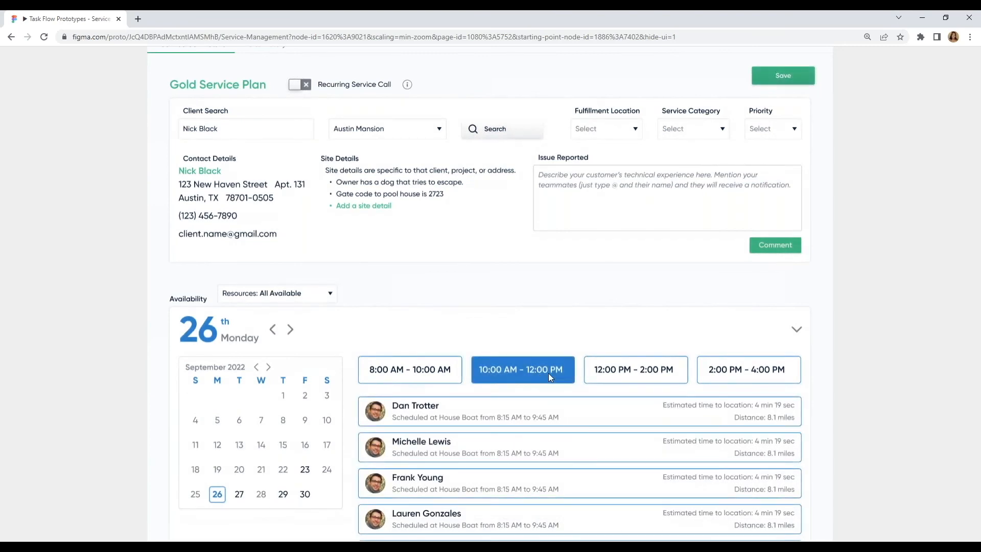
View the service settings options available from the new service call
scroll(543, 368, "up", 2)
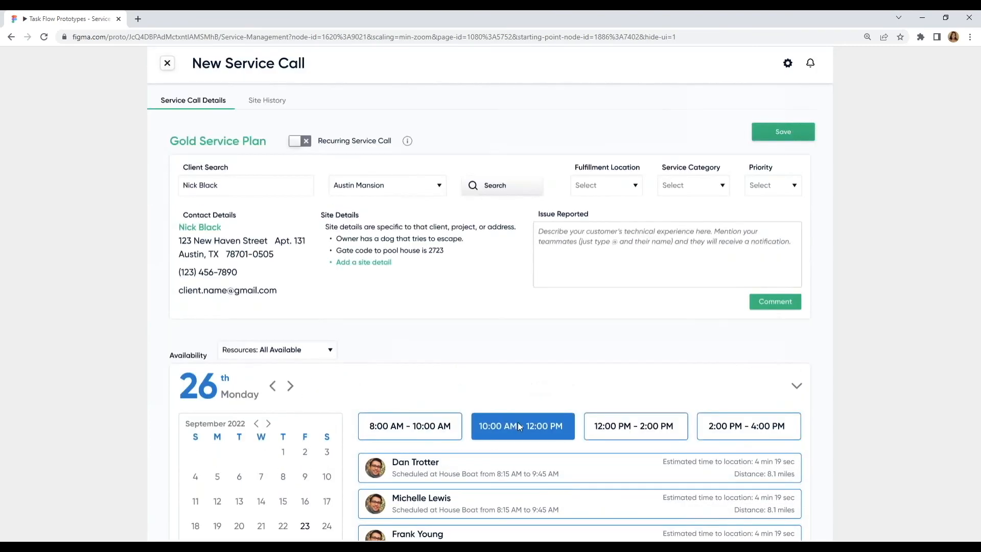
left_click(787, 67)
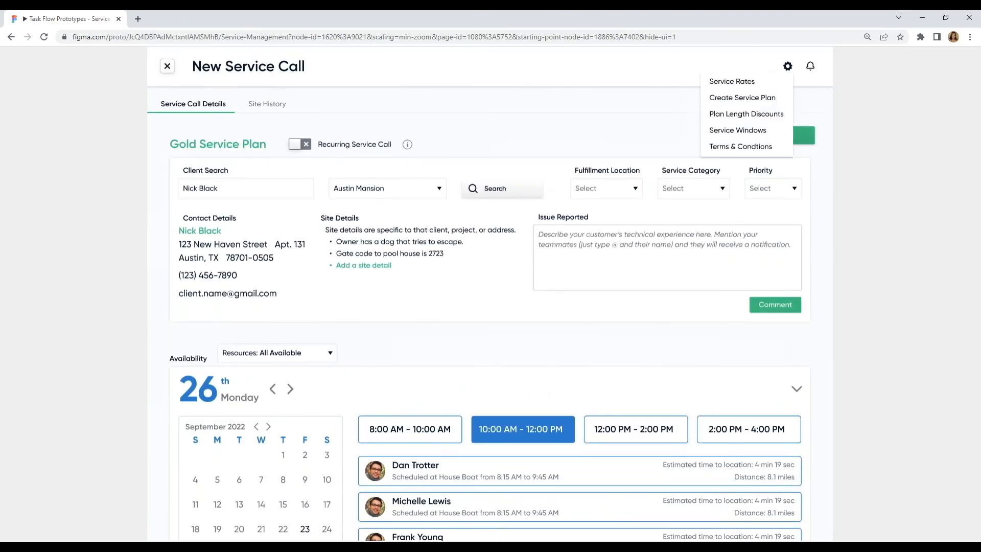
left_click(628, 373)
Assign the first and fourth listed technicians to the service call and save it
scroll(628, 373, "down", 3)
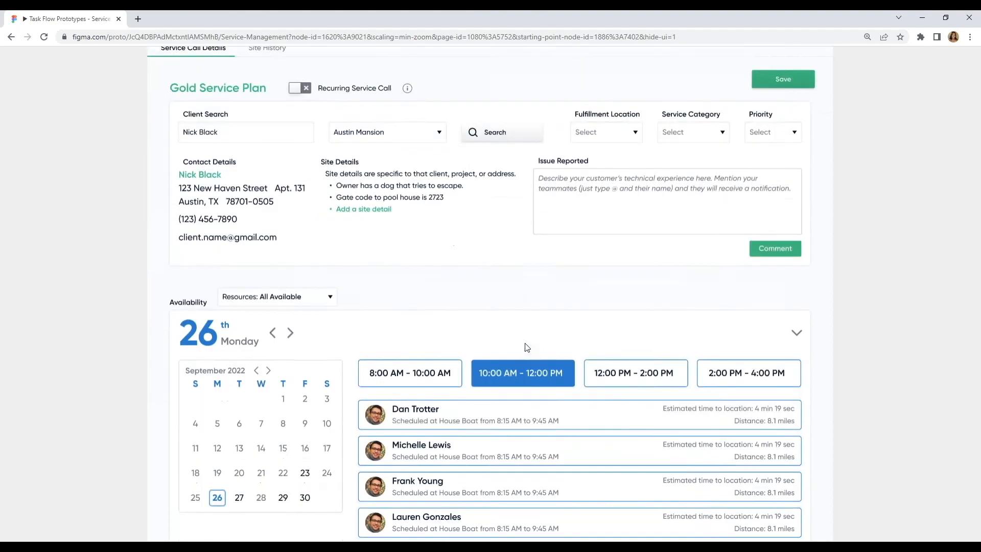
left_click(448, 321)
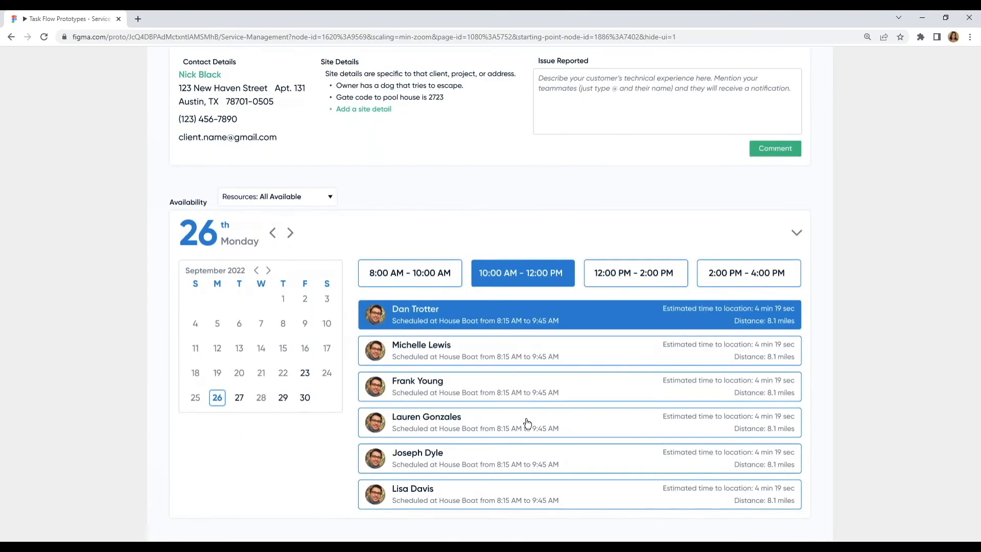
left_click(528, 422)
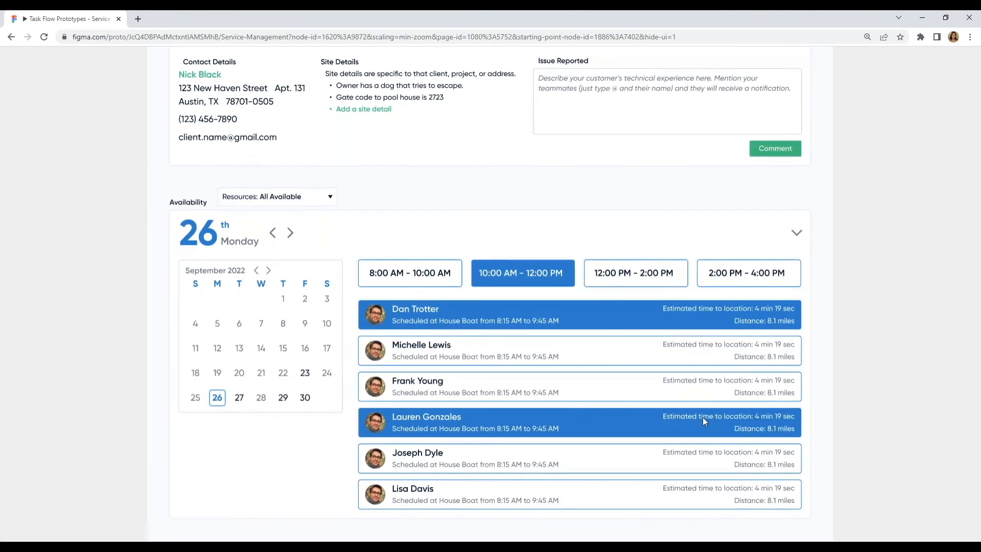
scroll(704, 417, "up", 3)
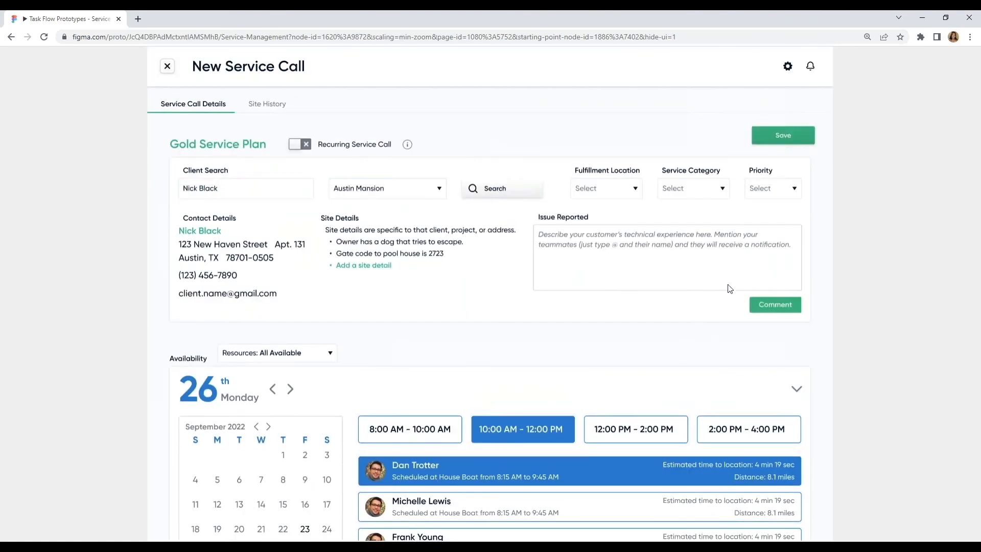
left_click(789, 140)
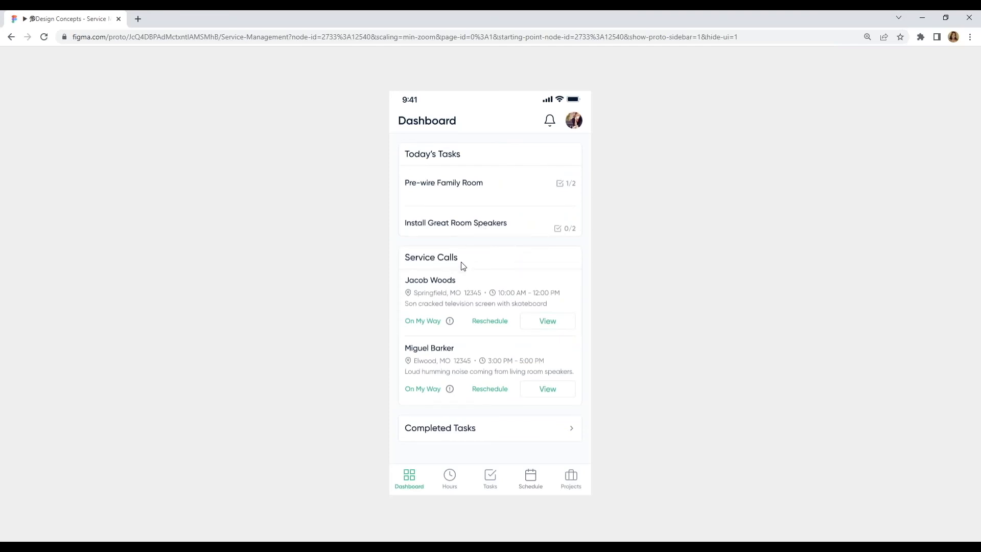
Send the On My Way notification for the cracked television call, open the call and read its full reported issue
left_click(432, 322)
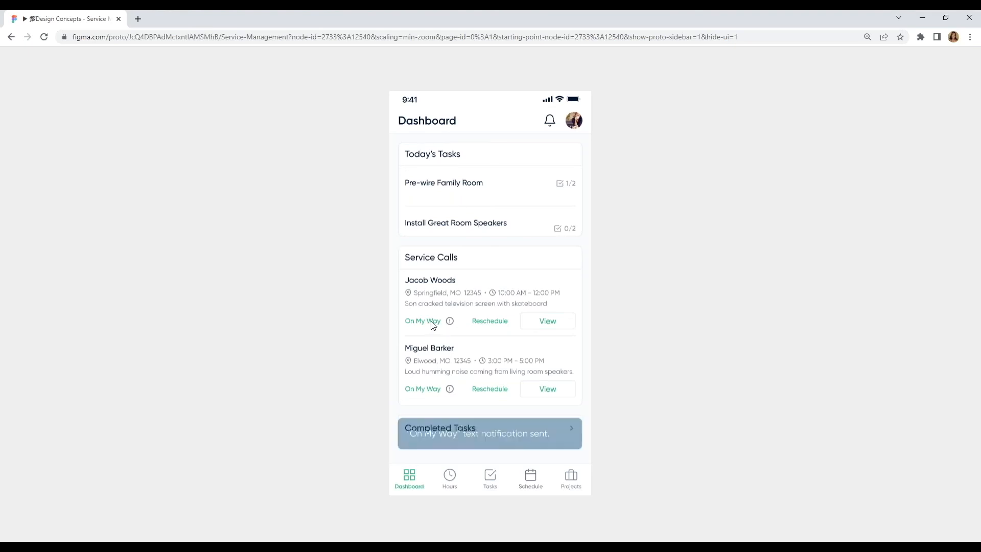
left_click(549, 326)
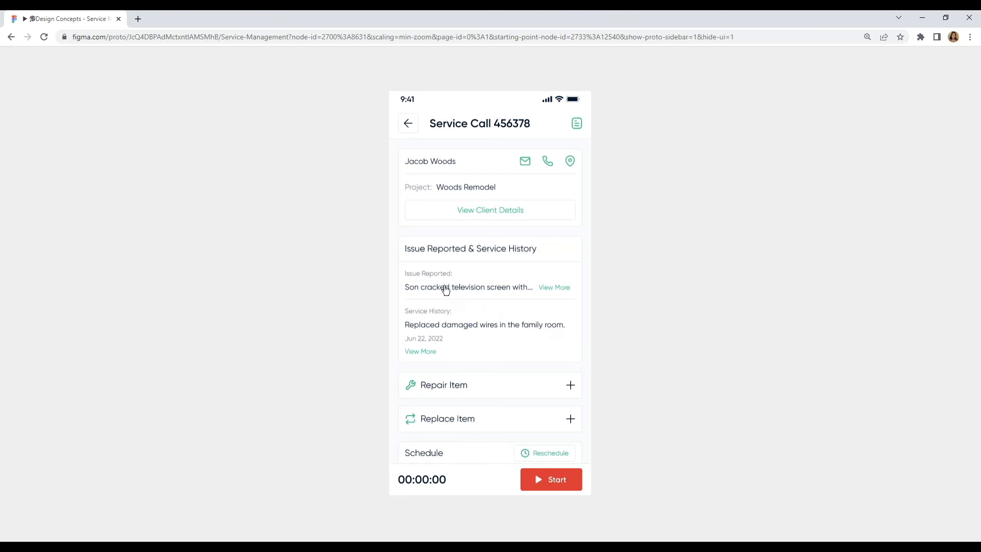
left_click(553, 292)
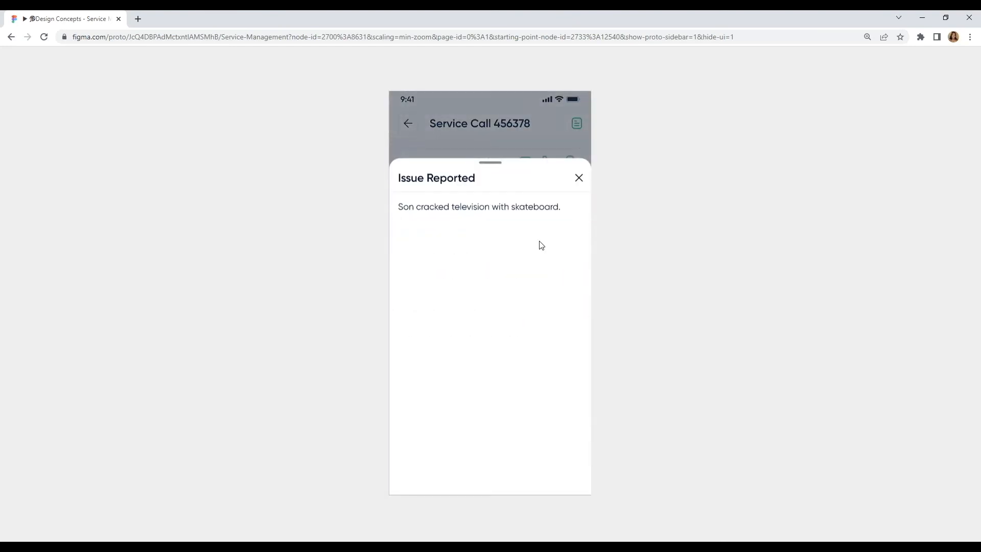
left_click(578, 184)
Start the job timer for the Woods Remodel service call
scroll(500, 358, "down", 1)
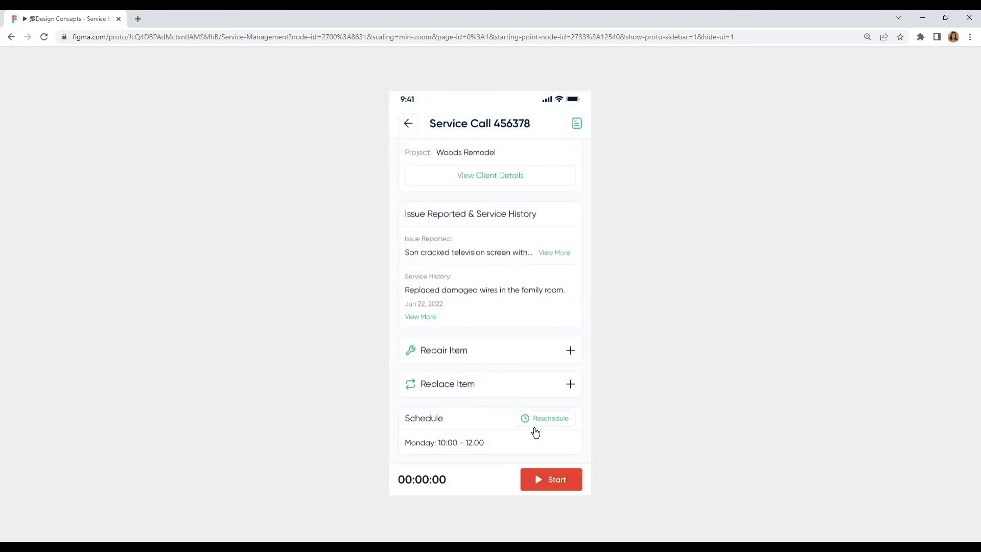
left_click(555, 482)
scroll(511, 399, "down", 1)
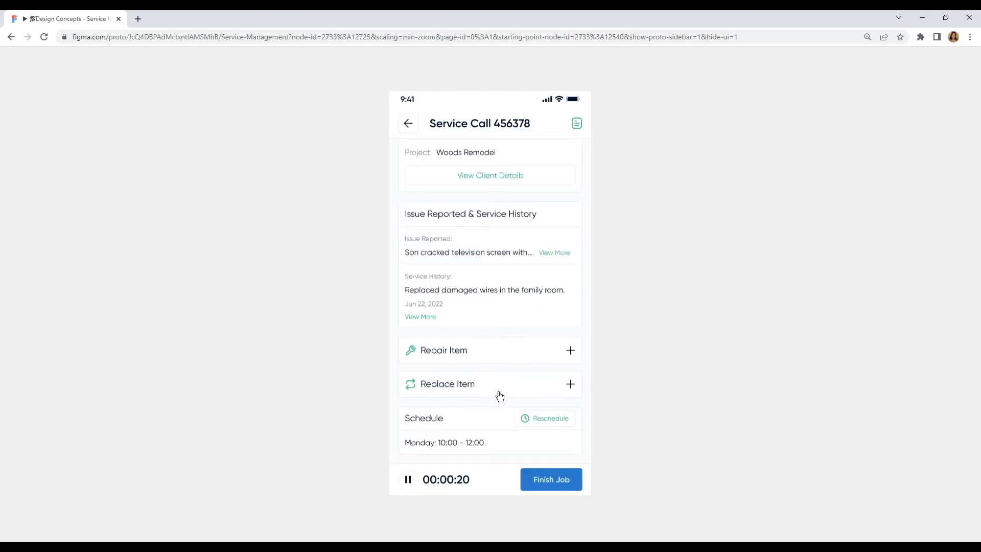
Begin an item replacement and confirm the Sony XBR55X850D 55" display as the original item
left_click(532, 399)
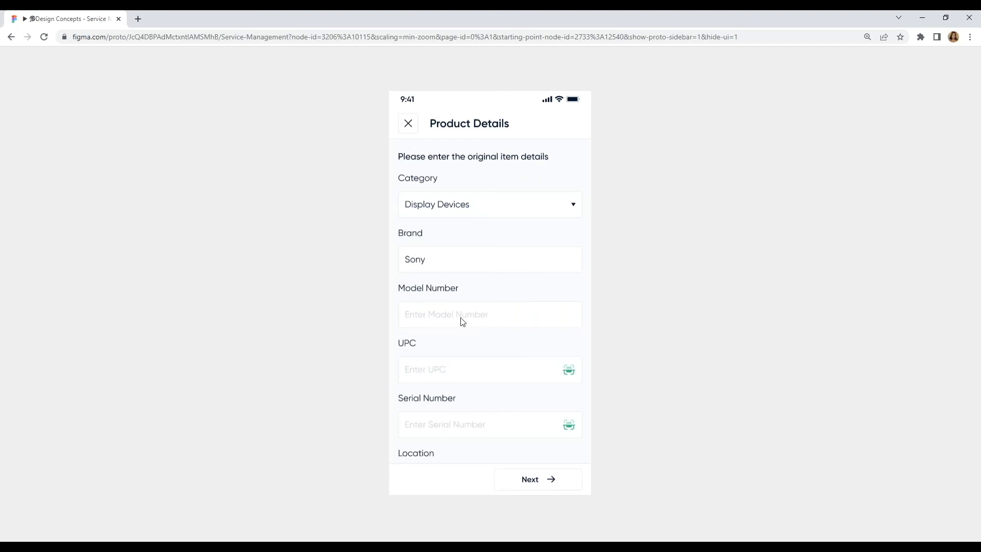
scroll(480, 319, "down", 2)
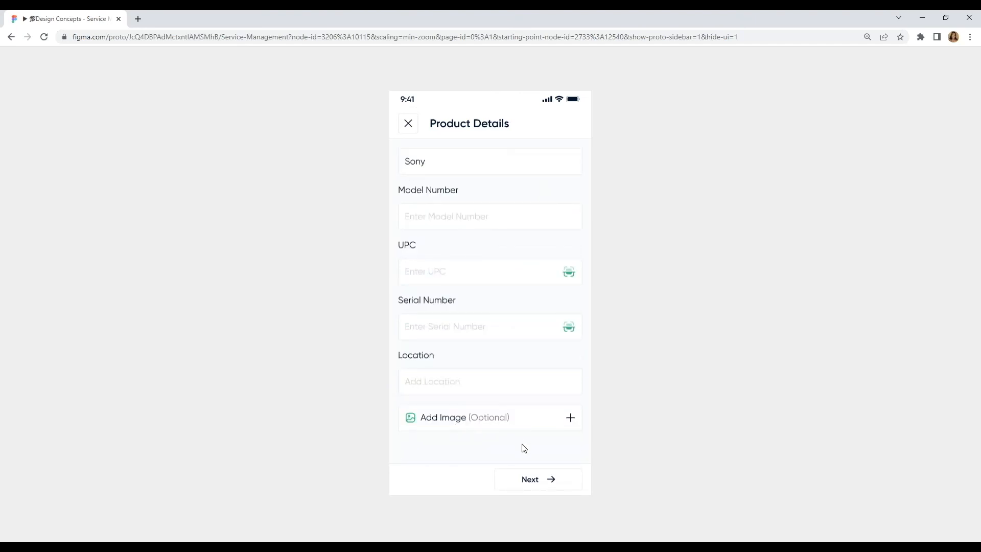
left_click(539, 481)
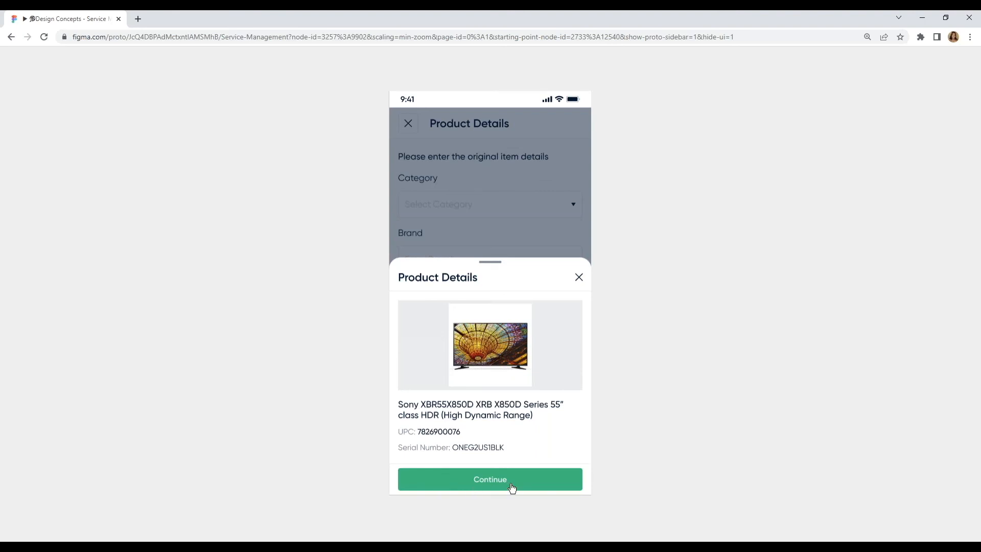
left_click(496, 484)
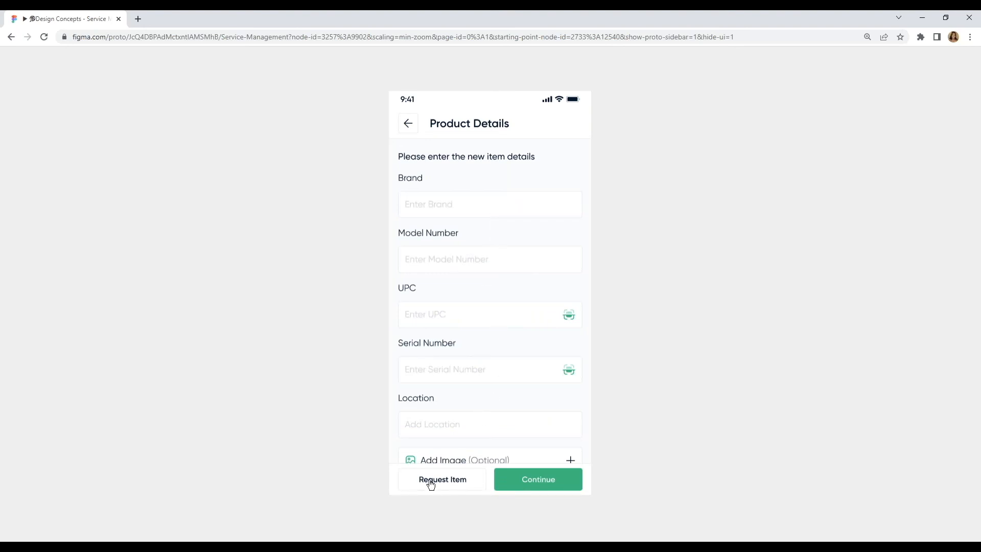
Examine the brand options and the remaining detail fields for the new replacement item
left_click(486, 209)
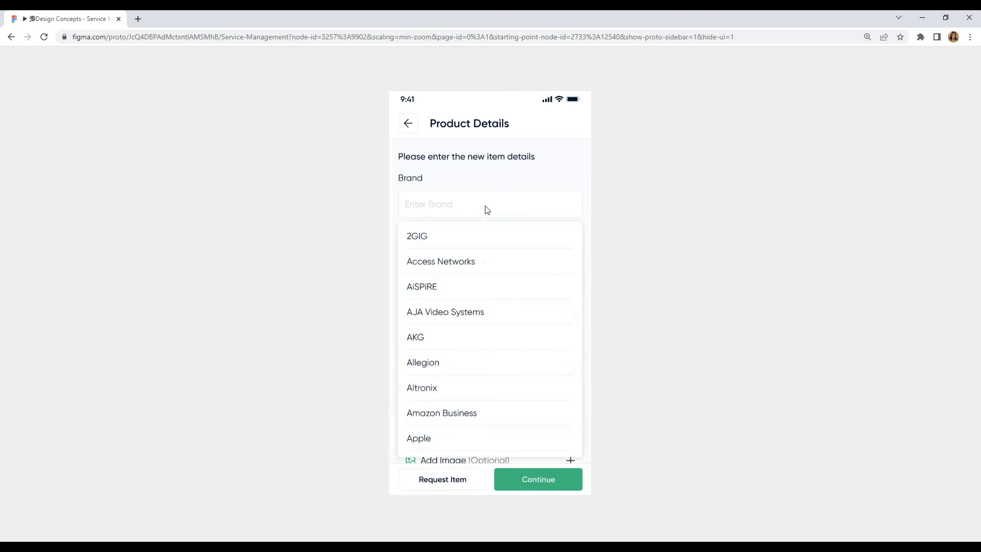
left_click(585, 231)
scroll(464, 267, "down", 2)
scroll(462, 323, "down", 1)
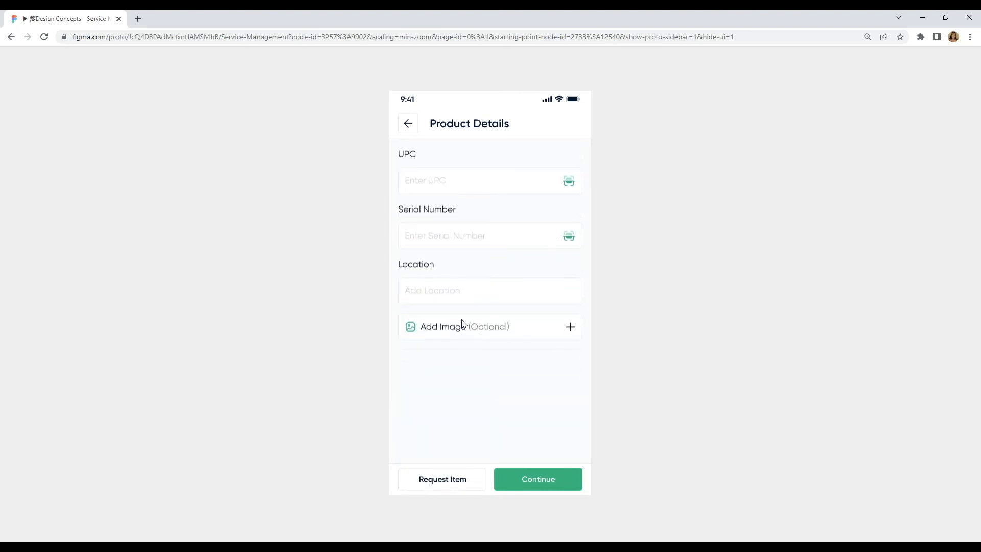
Request the Sony XBR55X850D as the replacing item and continue to the Work Summary without adding more items
left_click(456, 480)
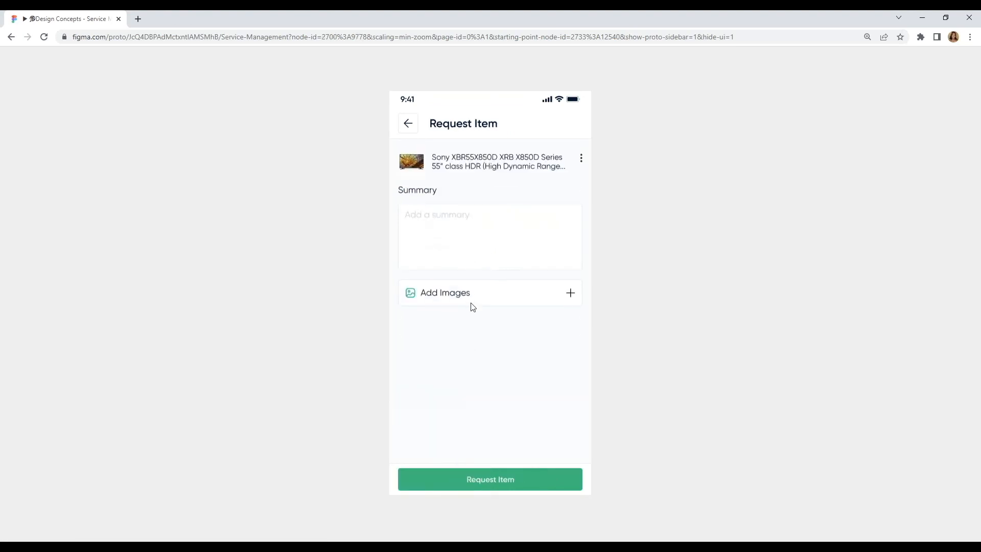
left_click(499, 480)
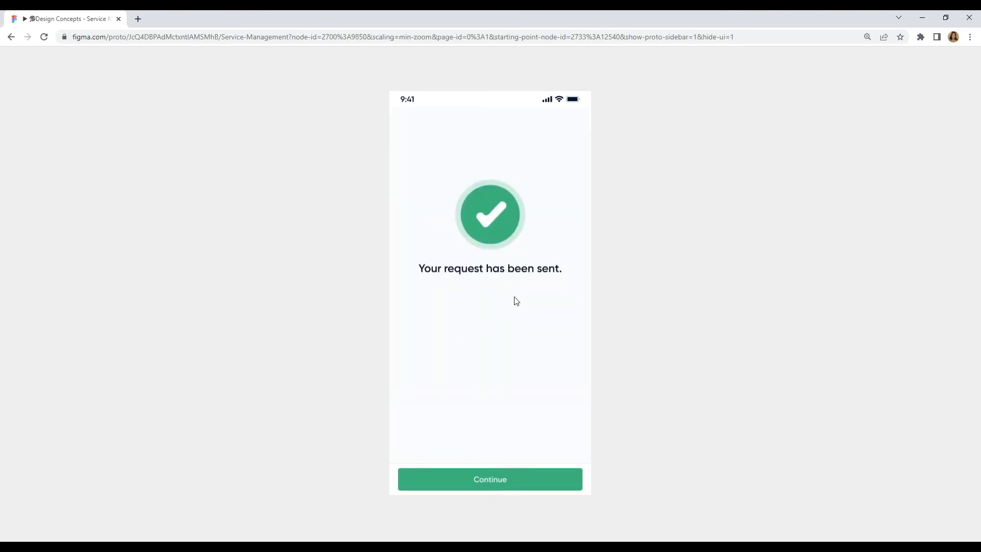
left_click(495, 481)
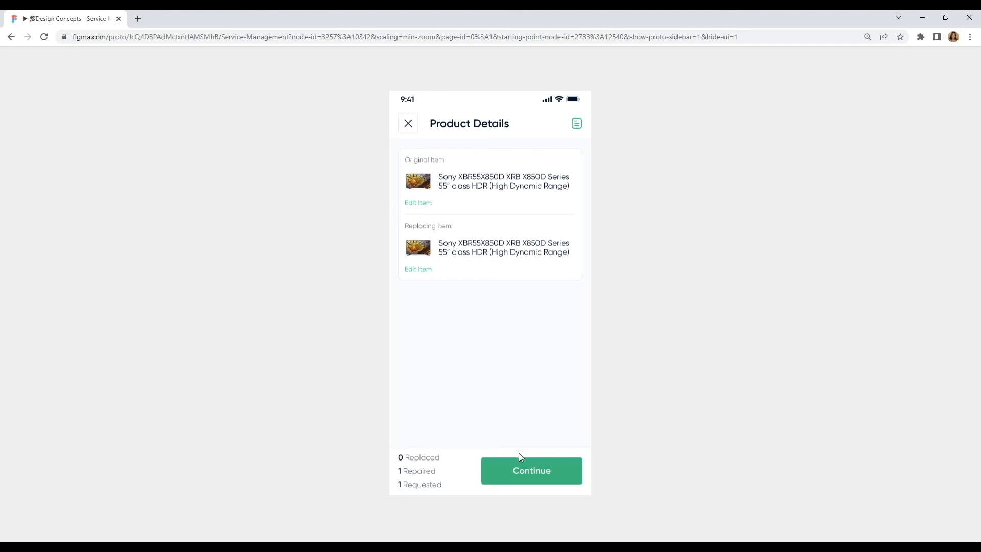
left_click(524, 468)
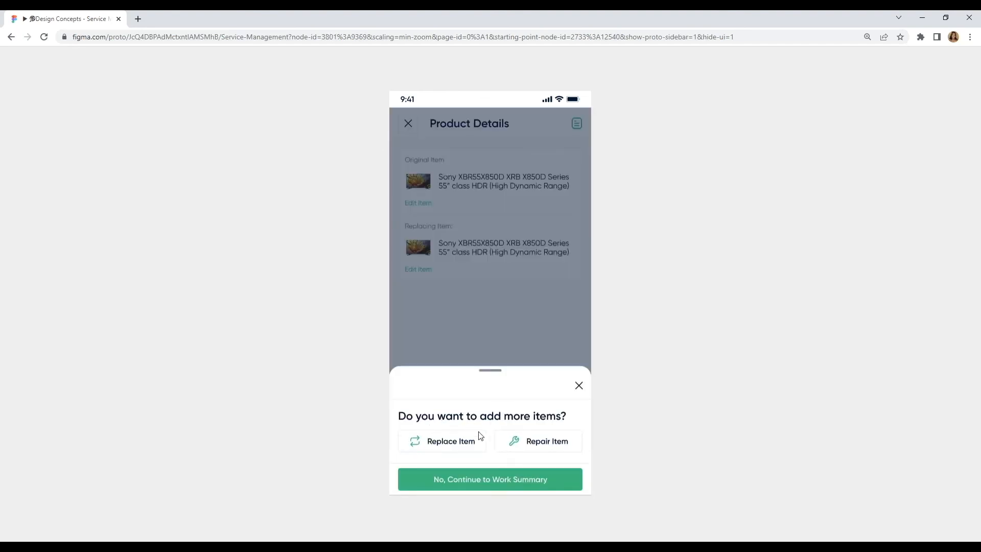
left_click(504, 482)
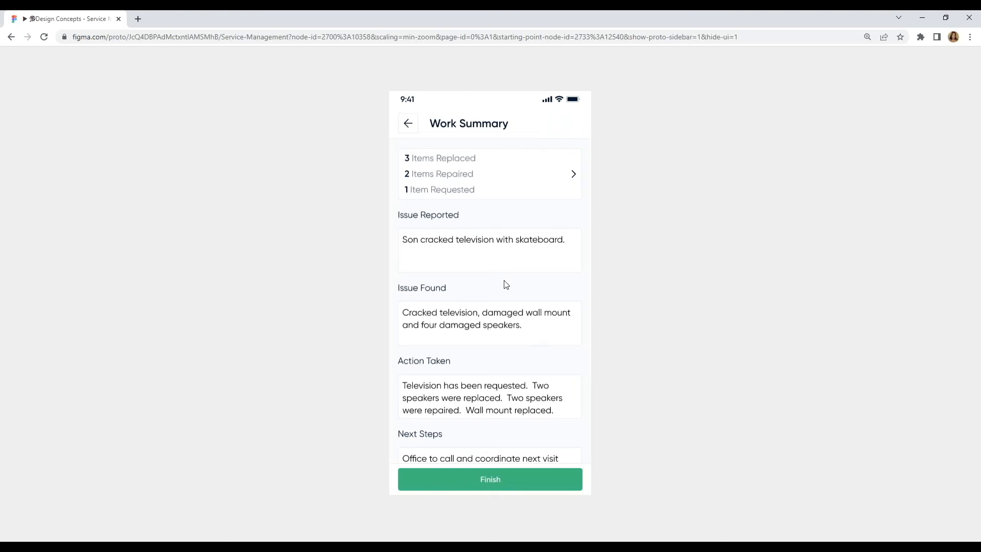
Review the Work Summary from the reported issue to the total time, and finish the service call by generating its invoice
scroll(506, 284, "down", 2)
scroll(504, 286, "up", 2)
scroll(459, 239, "down", 2)
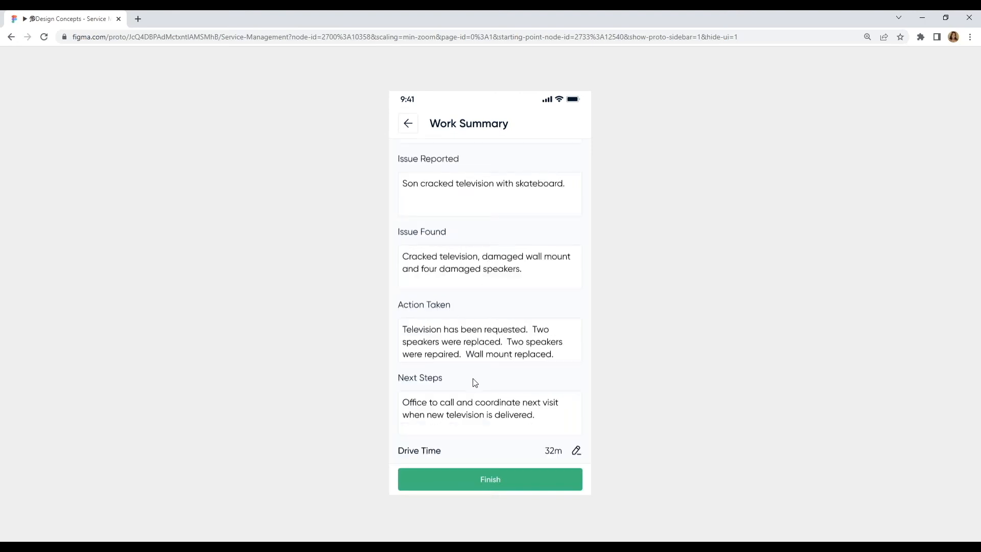
scroll(475, 383, "down", 2)
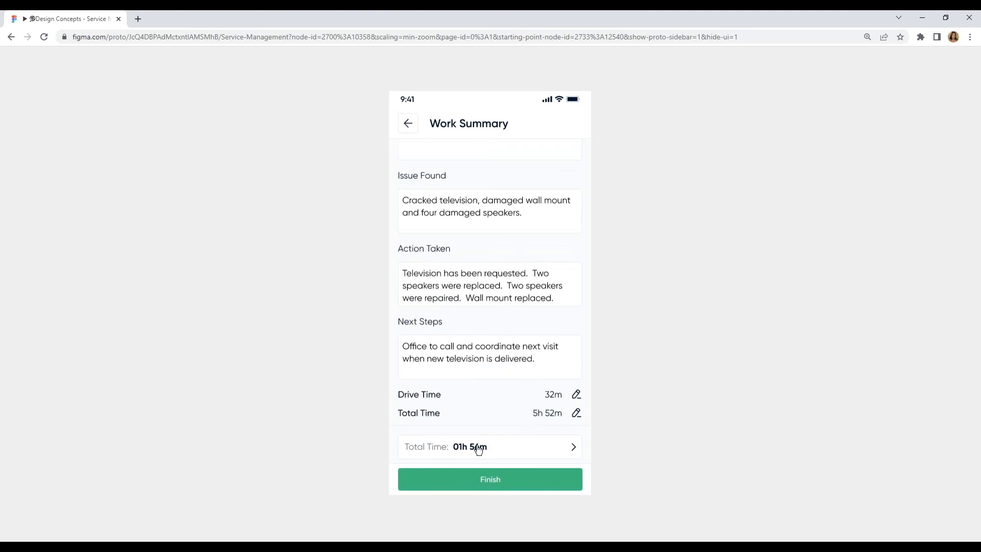
scroll(478, 449, "up", 2)
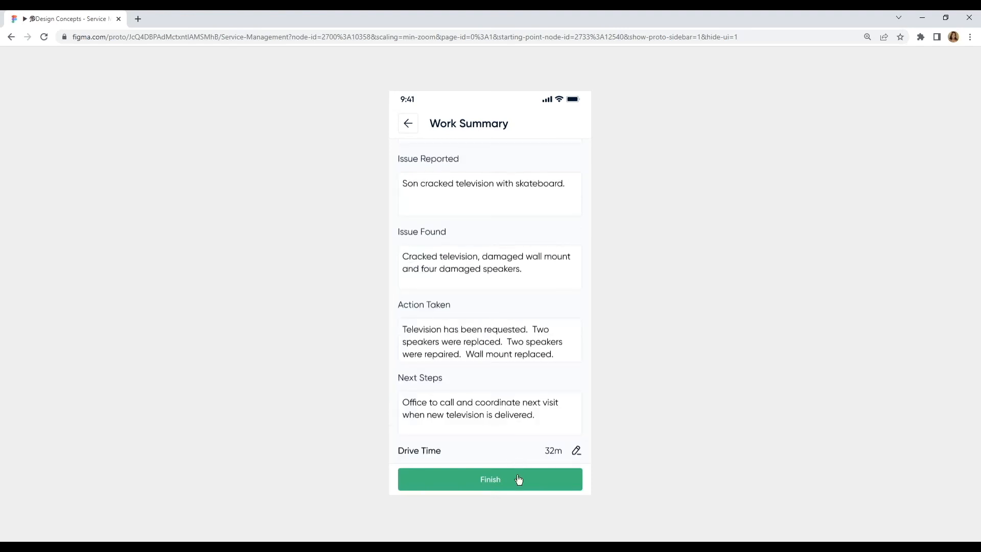
left_click(518, 482)
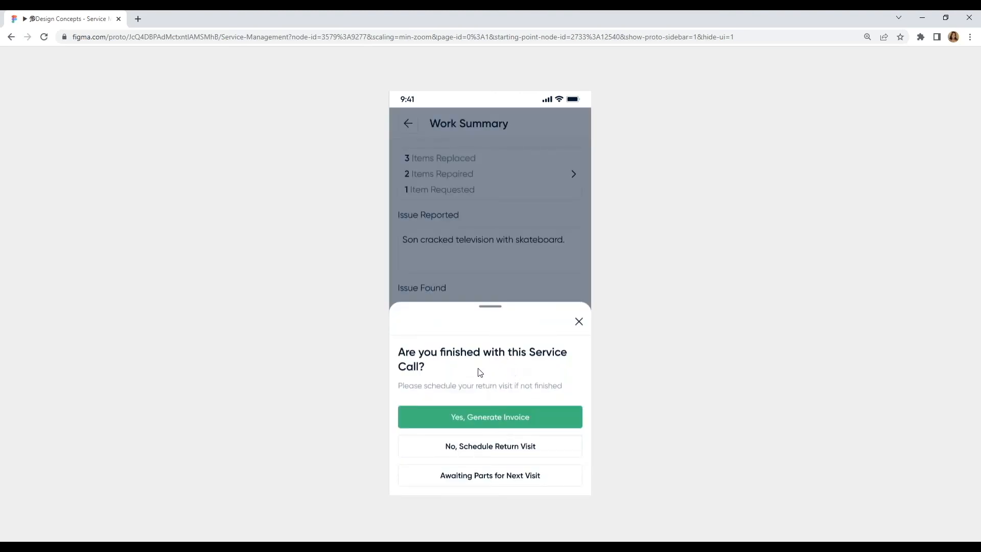
left_click(504, 422)
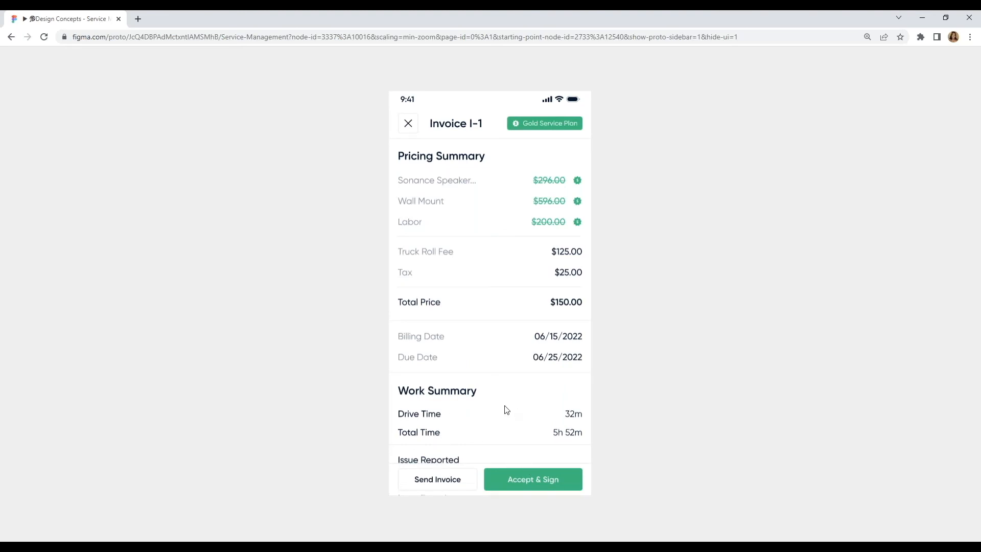
Complete the invoice's sign-off and credit card payment with the form fields left blank, finishing back at the Dashboard
left_click(529, 483)
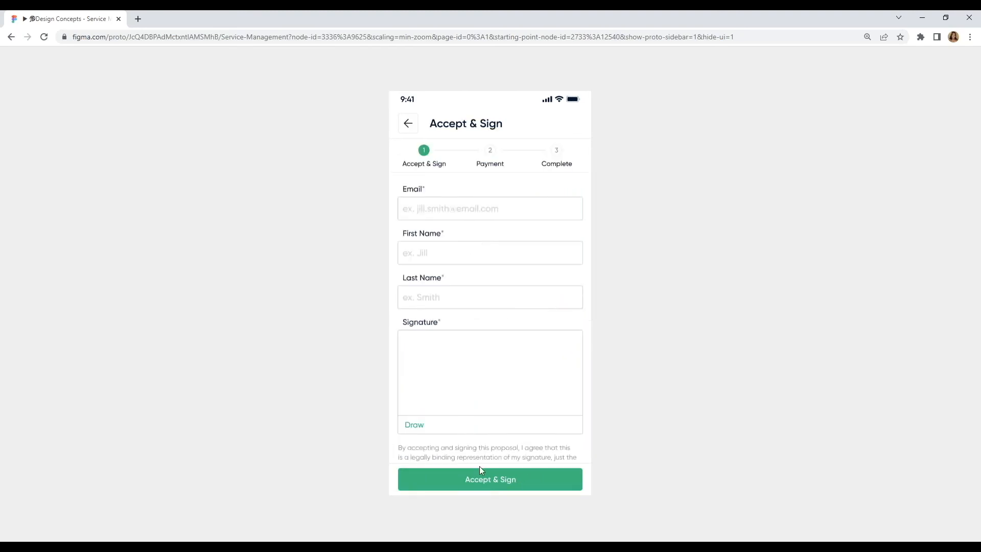
left_click(484, 481)
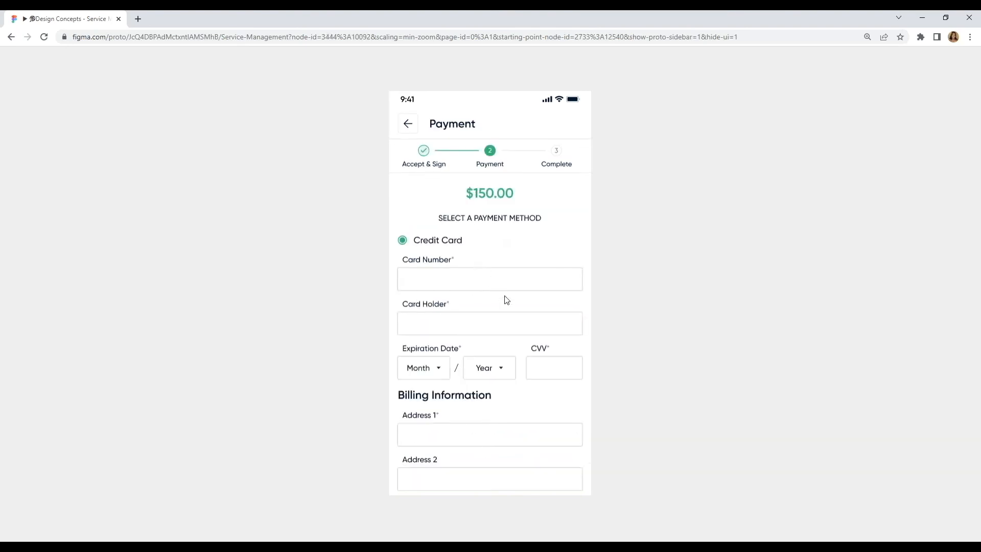
scroll(514, 311, "down", 4)
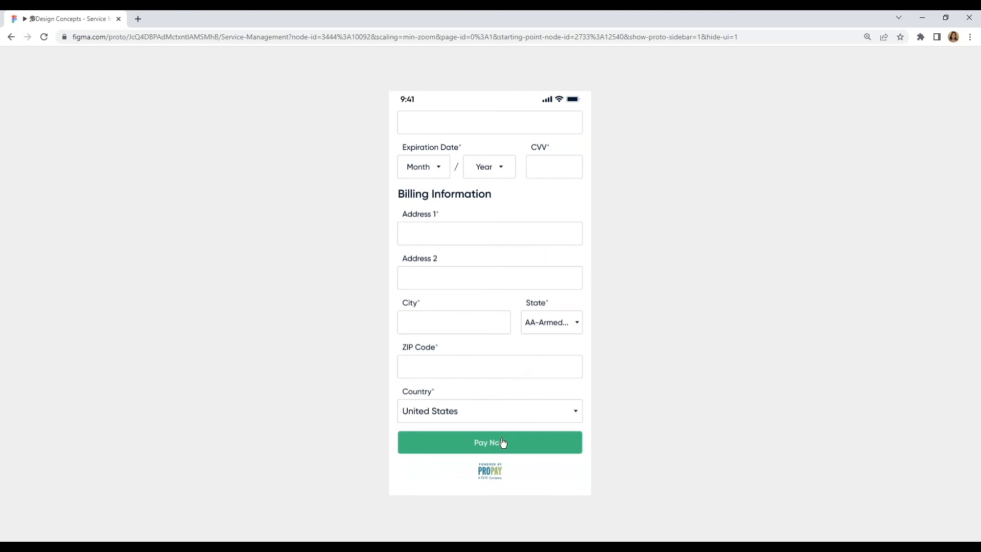
left_click(501, 444)
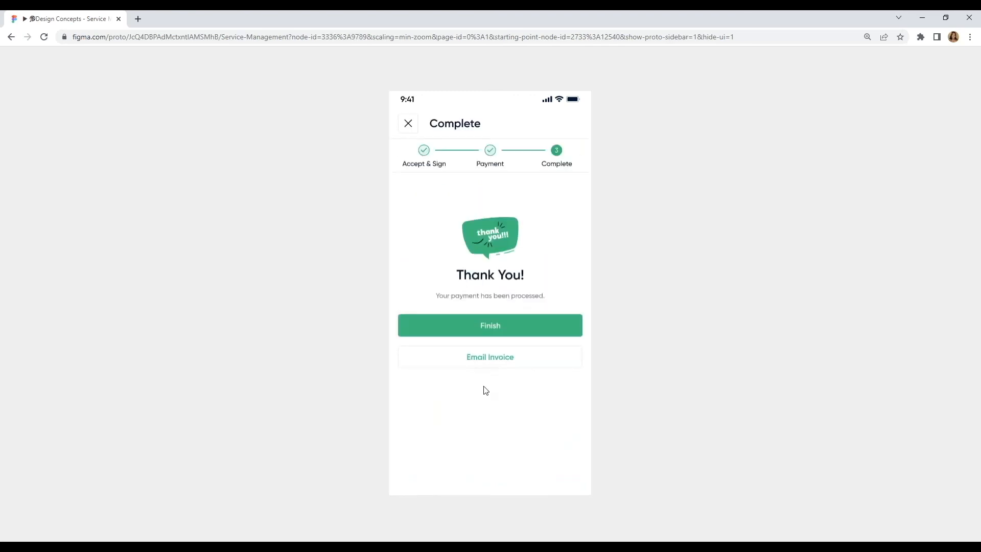
left_click(490, 332)
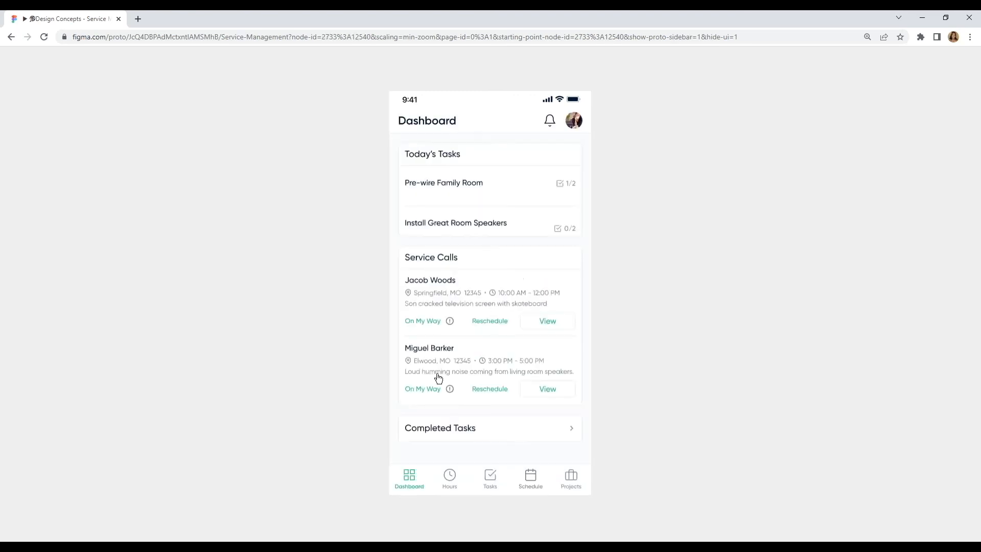